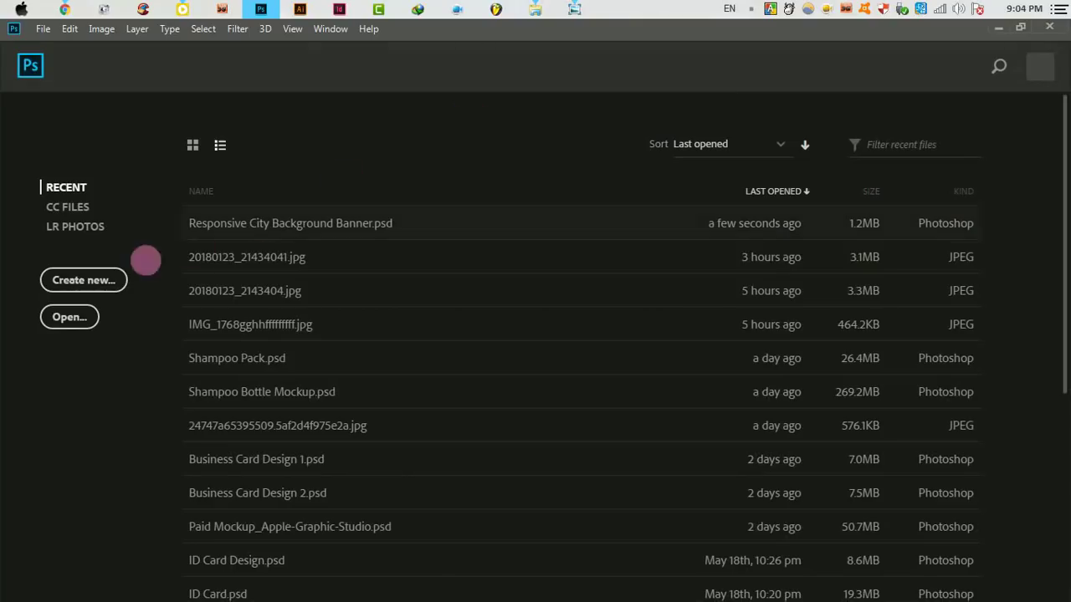
# - Create a white 1000 × 320 px landscape document named 'Web Banner Design' at 300 ppi
pyautogui.click(100, 282)
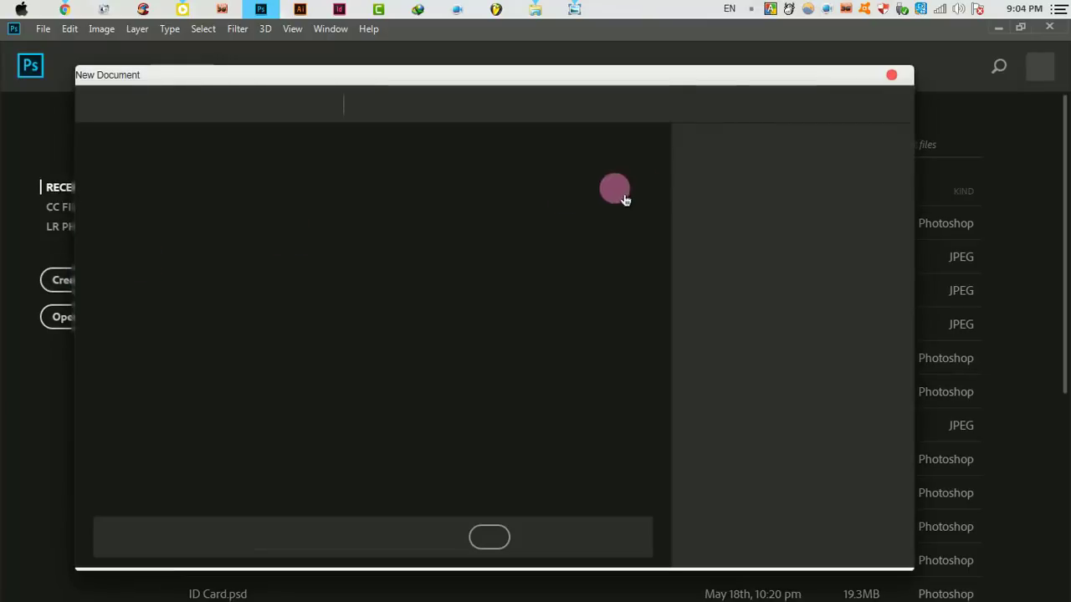
pyautogui.moveTo(765, 178); pyautogui.dragTo(684, 176)
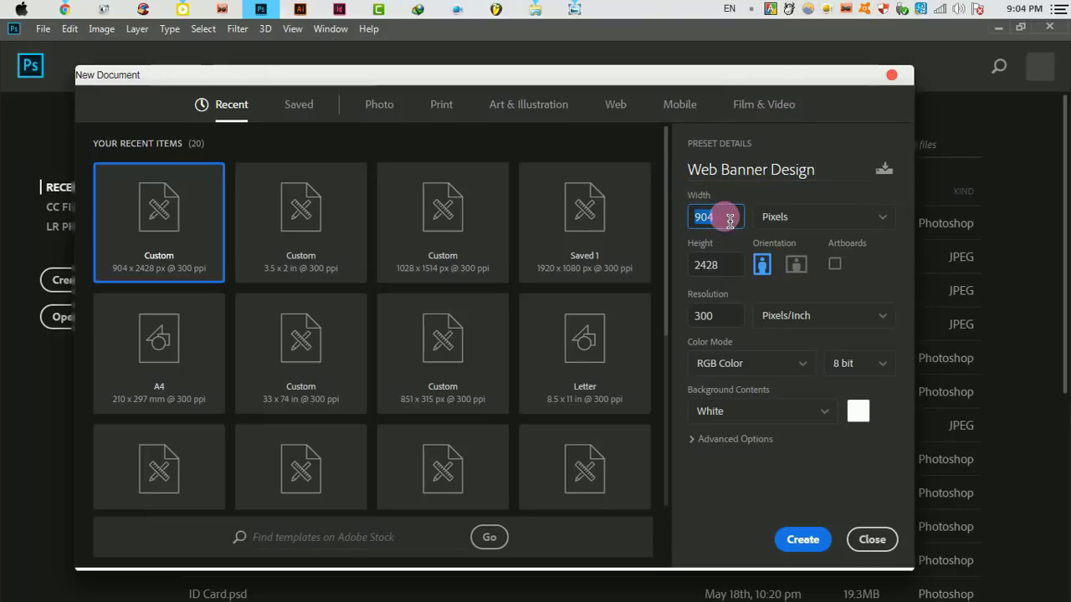
pyautogui.click(724, 274)
pyautogui.write('320')
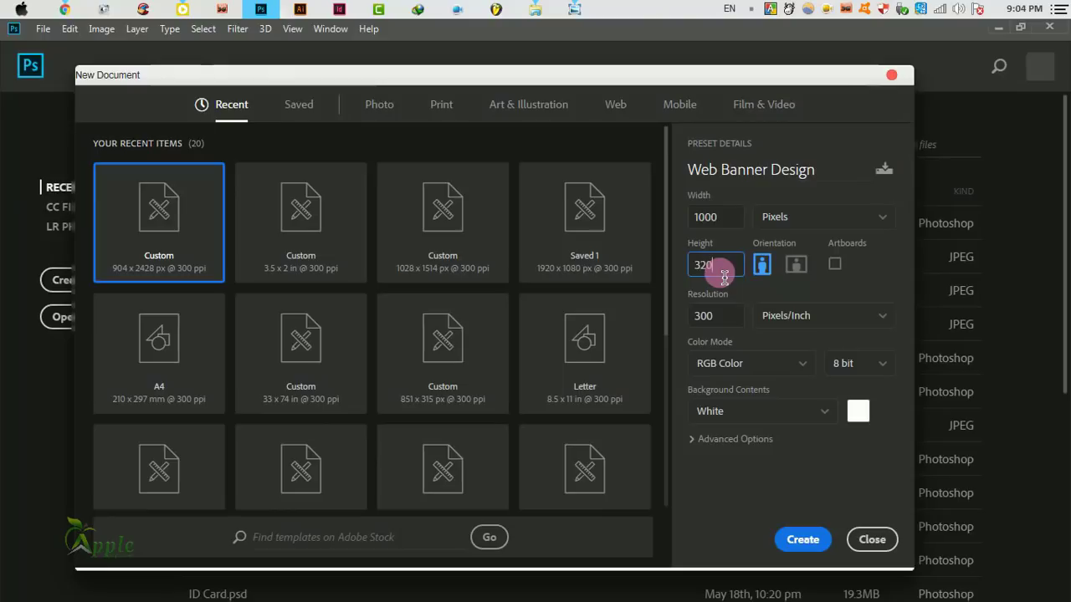
pyautogui.click(791, 537)
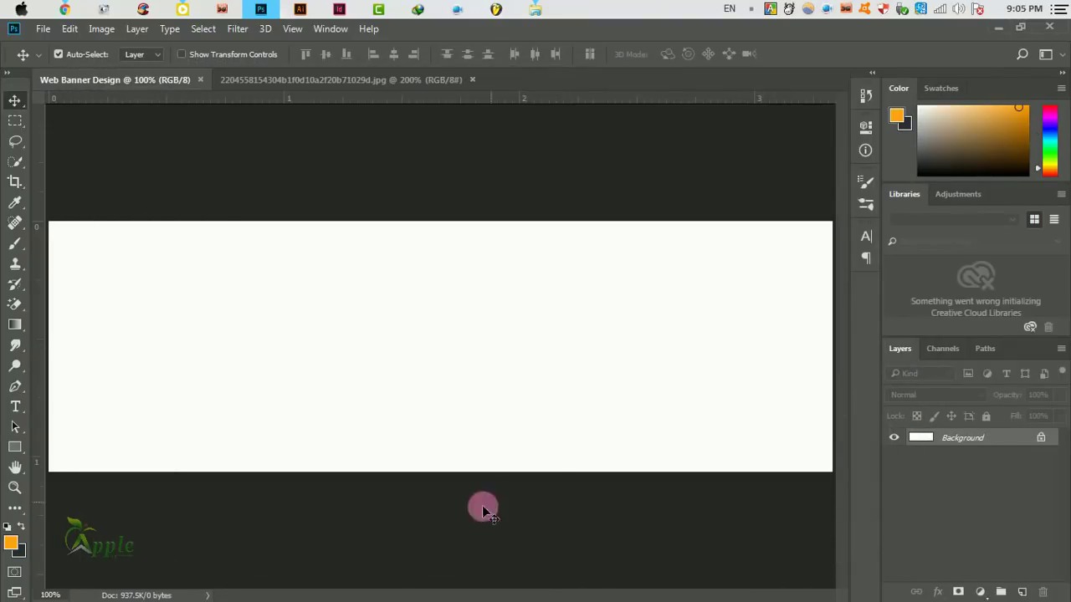
# - Draw a tall orange rectangle bar near the bottom of the banner
pyautogui.click(15, 446)
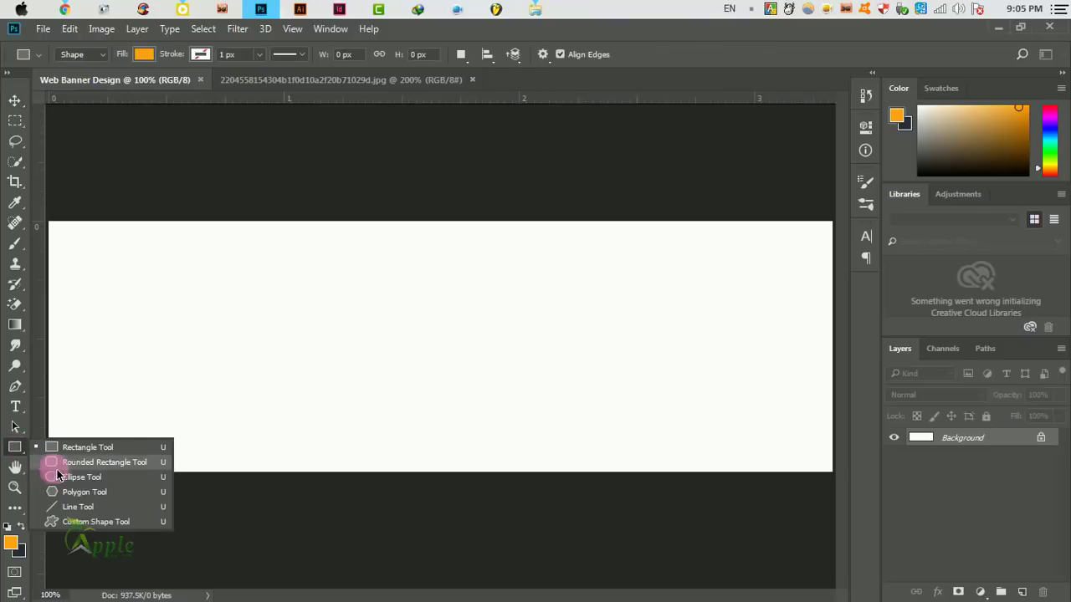
pyautogui.click(67, 452)
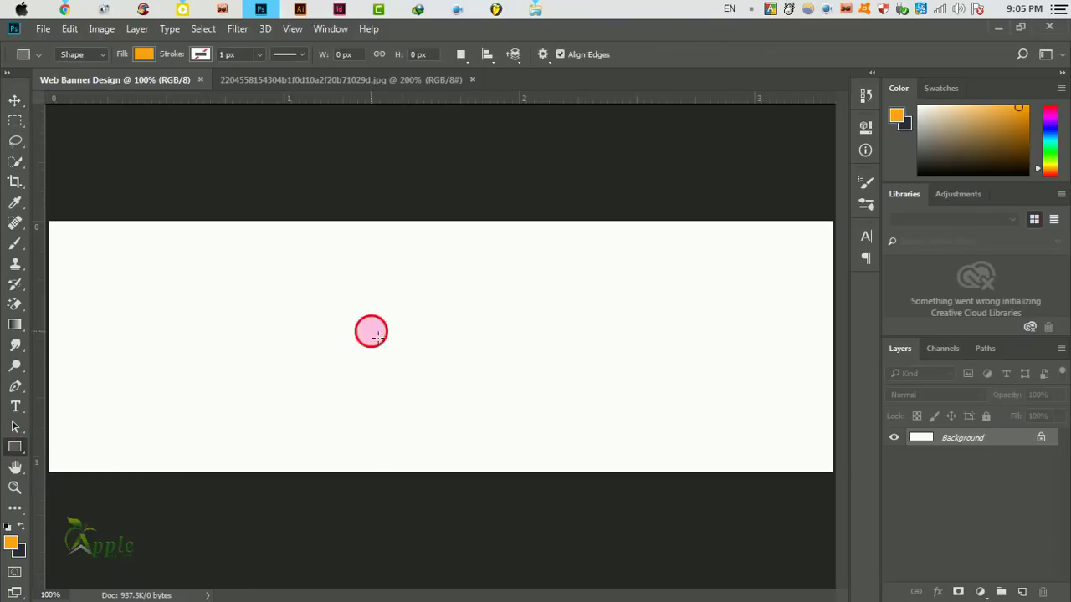
pyautogui.moveTo(372, 332)
pyautogui.mouseDown()
pyautogui.moveTo(424, 512)
pyautogui.moveTo(410, 506)
pyautogui.mouseUp()
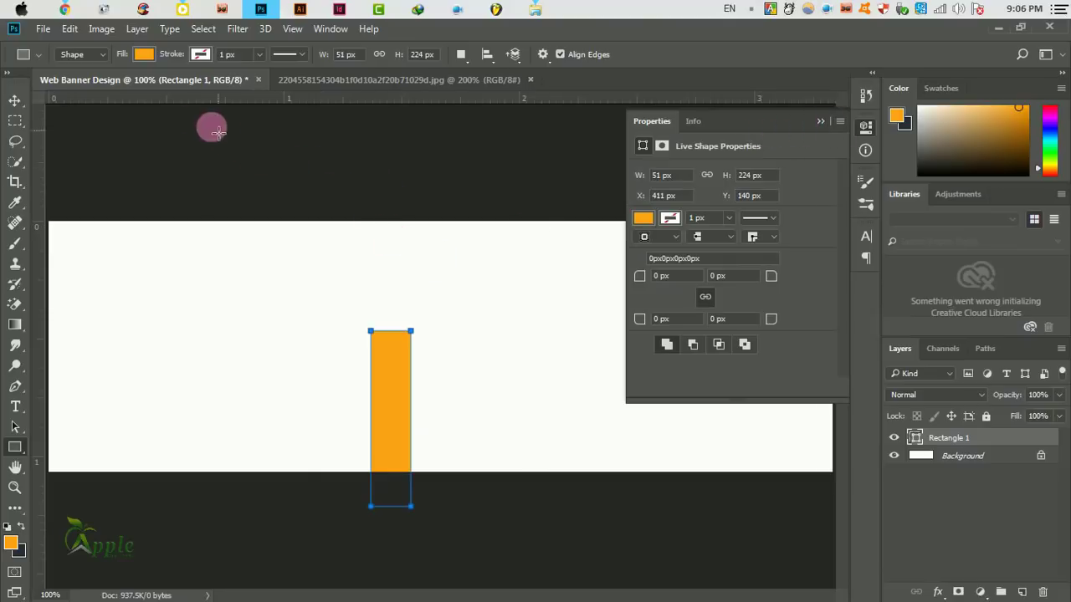
# - Distort the bar into a stripe slanting right, then move it up
pyautogui.click(69, 30)
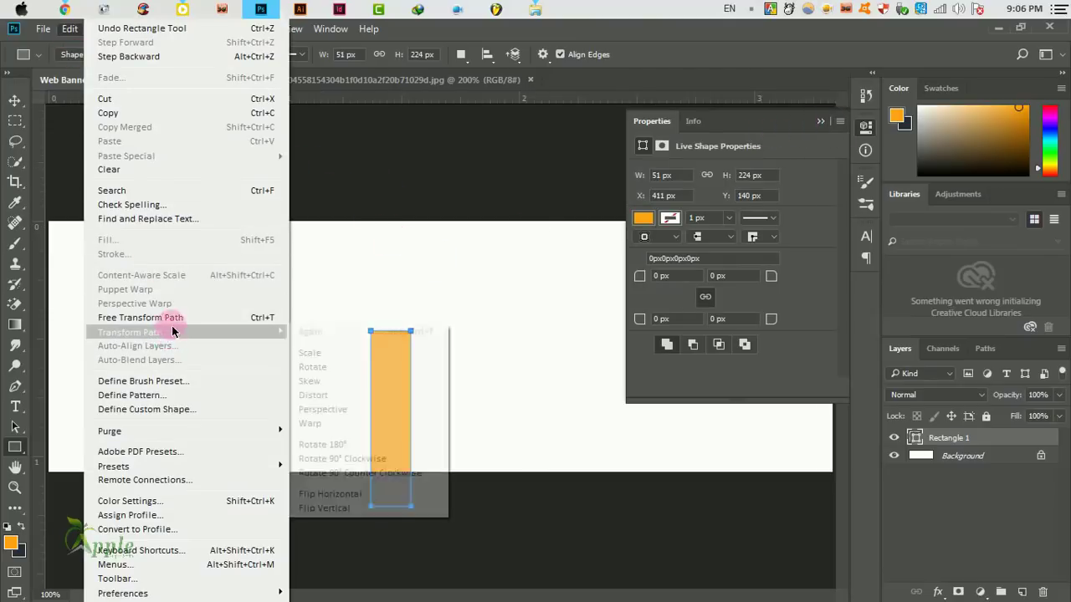
pyautogui.click(163, 318)
pyautogui.rightClick(402, 347)
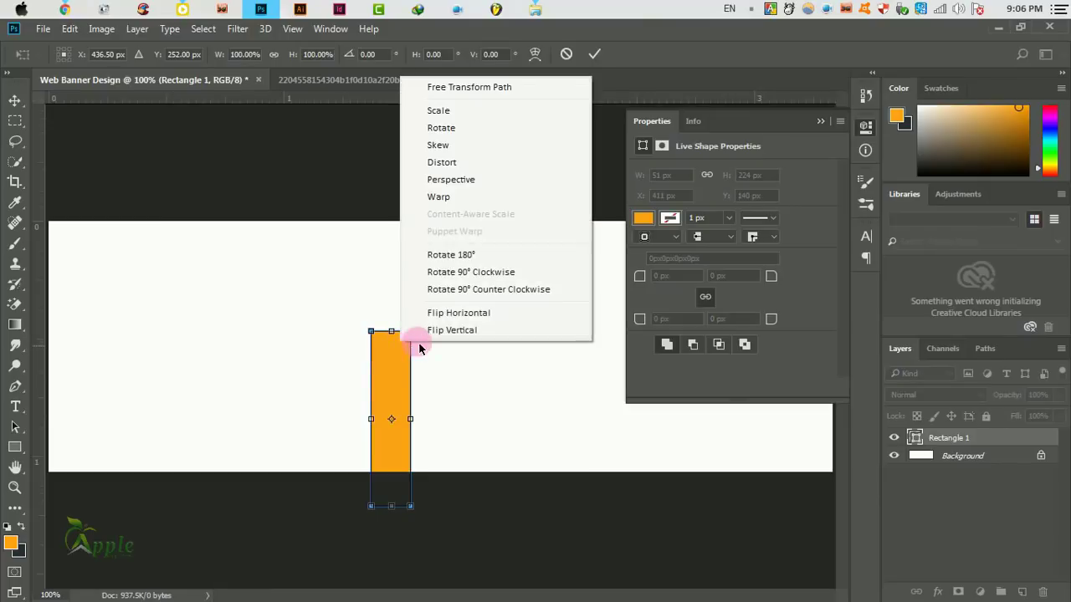
pyautogui.click(467, 164)
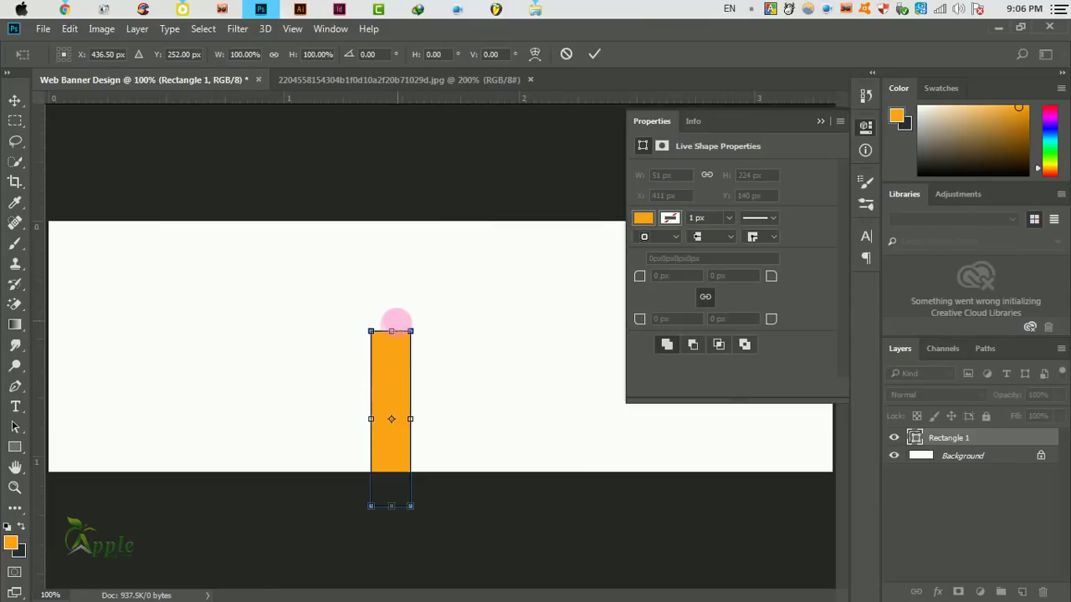
pyautogui.moveTo(390, 332)
pyautogui.mouseDown()
pyautogui.moveTo(530, 349)
pyautogui.moveTo(497, 359)
pyautogui.moveTo(501, 371)
pyautogui.moveTo(525, 366)
pyautogui.moveTo(508, 386)
pyautogui.mouseUp()
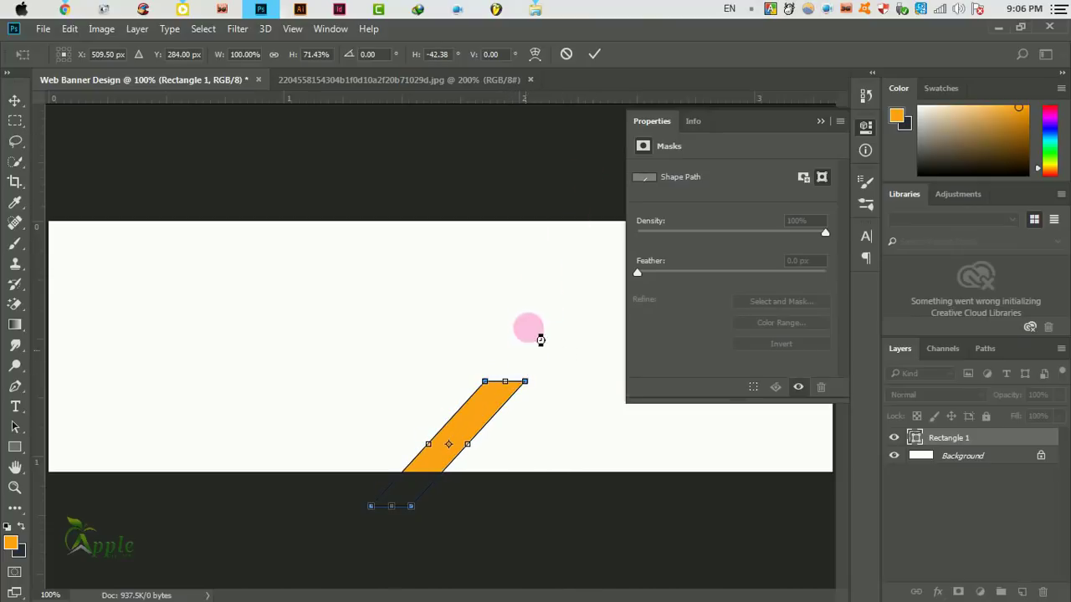
pyautogui.click(595, 54)
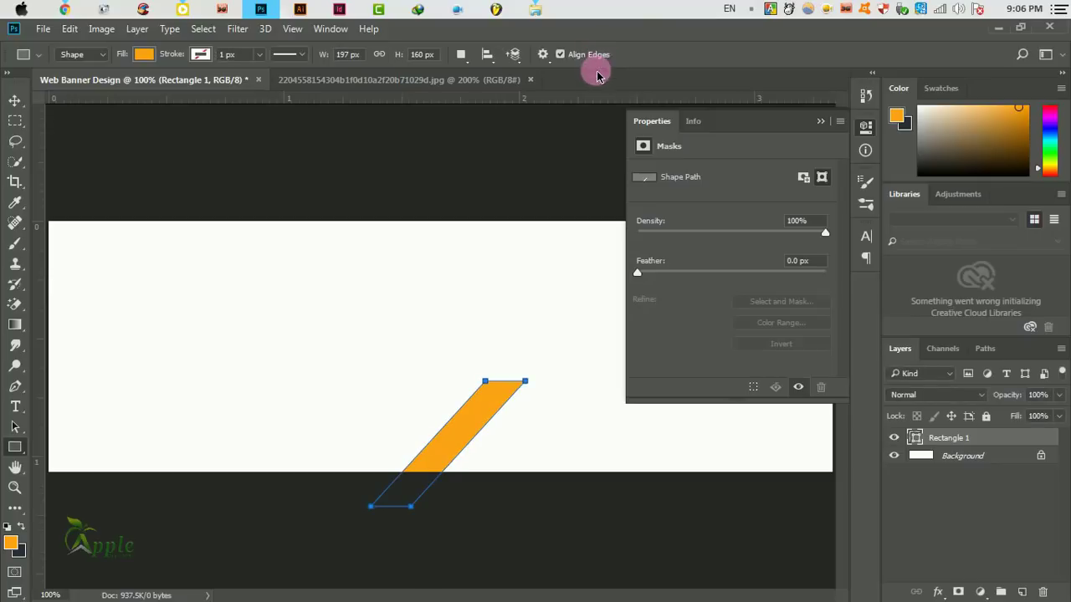
pyautogui.click(820, 123)
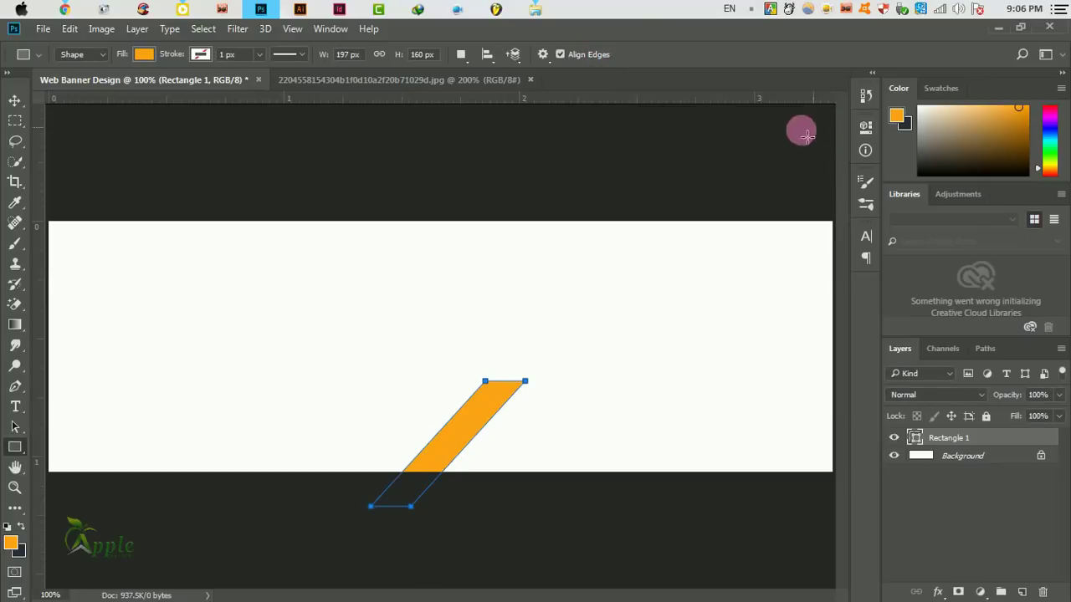
pyautogui.click(15, 101)
pyautogui.moveTo(486, 414)
pyautogui.mouseDown()
pyautogui.moveTo(477, 404)
pyautogui.moveTo(488, 378)
pyautogui.mouseUp()
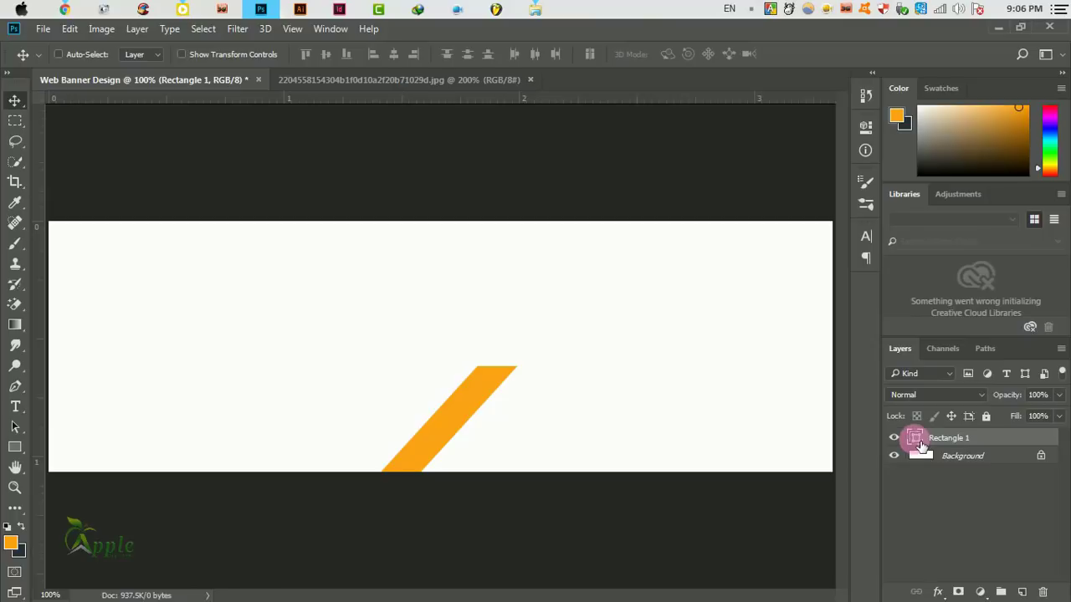
# - Recolour the stripe red-orange (e75b1e) and nudge it slightly left and down
pyautogui.doubleClick(917, 438)
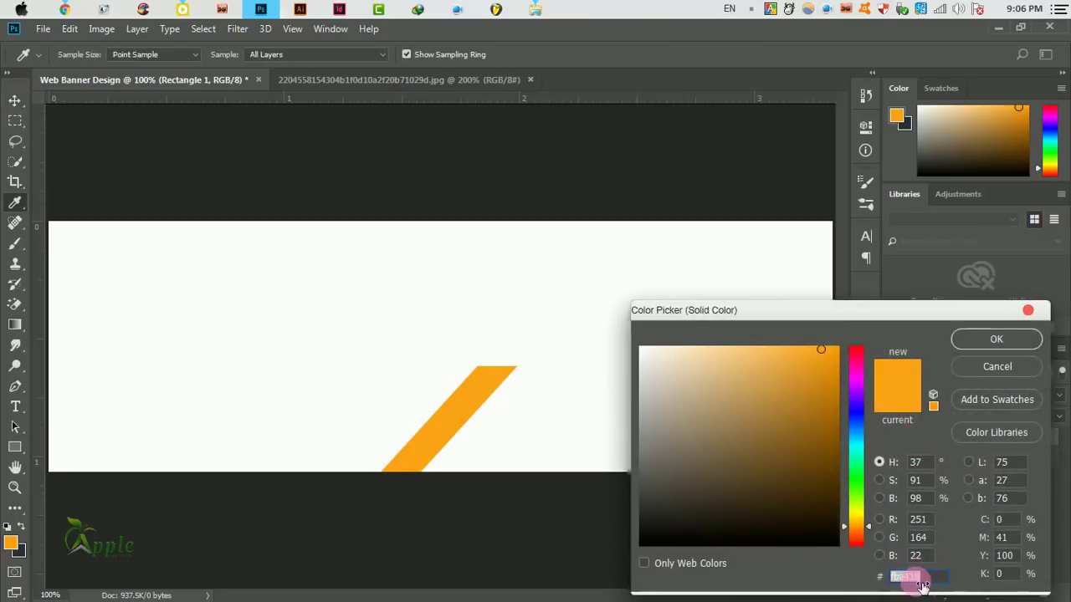
pyautogui.write('e75b1e')
pyautogui.click(990, 343)
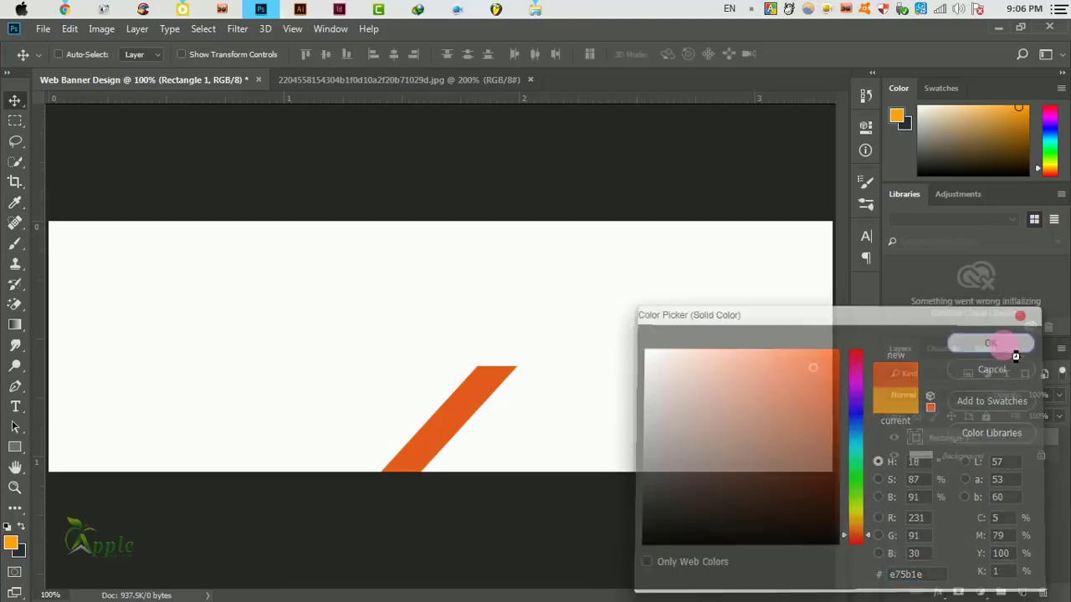
pyautogui.moveTo(479, 379); pyautogui.dragTo(462, 385)
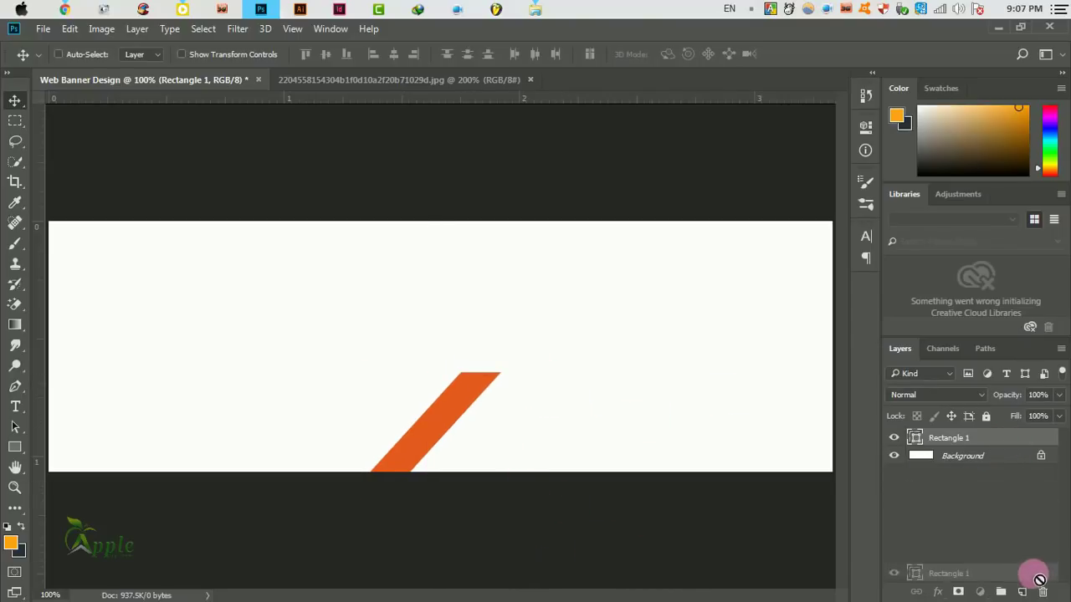
# - Duplicate the stripe up and to the right, then select both stripe layers
pyautogui.moveTo(1016, 443); pyautogui.dragTo(1022, 591)
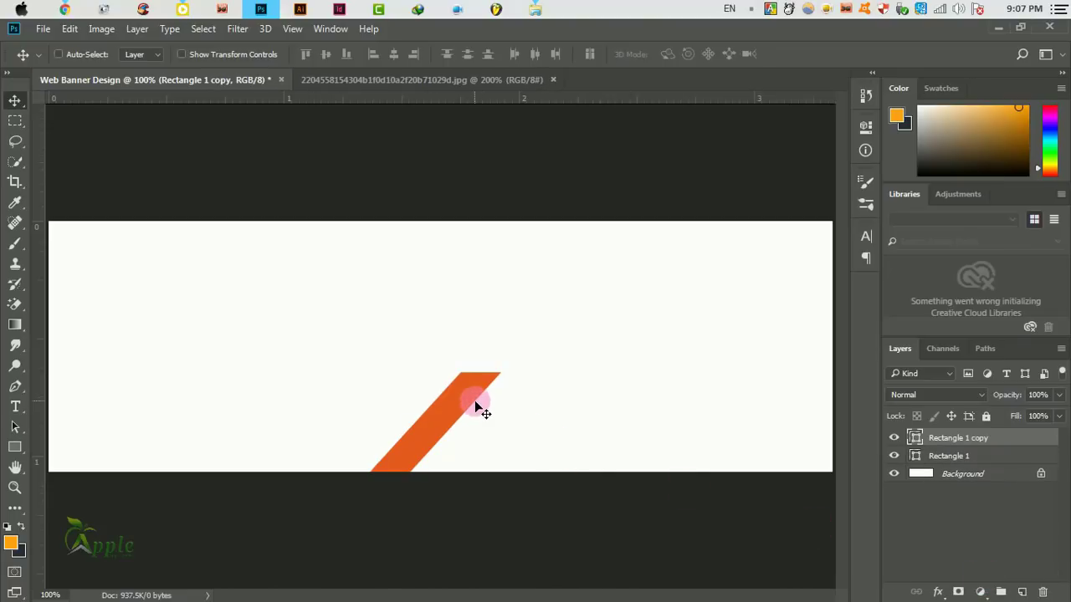
pyautogui.moveTo(481, 408)
pyautogui.mouseDown()
pyautogui.moveTo(597, 332)
pyautogui.moveTo(589, 339)
pyautogui.mouseUp()
pyautogui.press('ctrl')
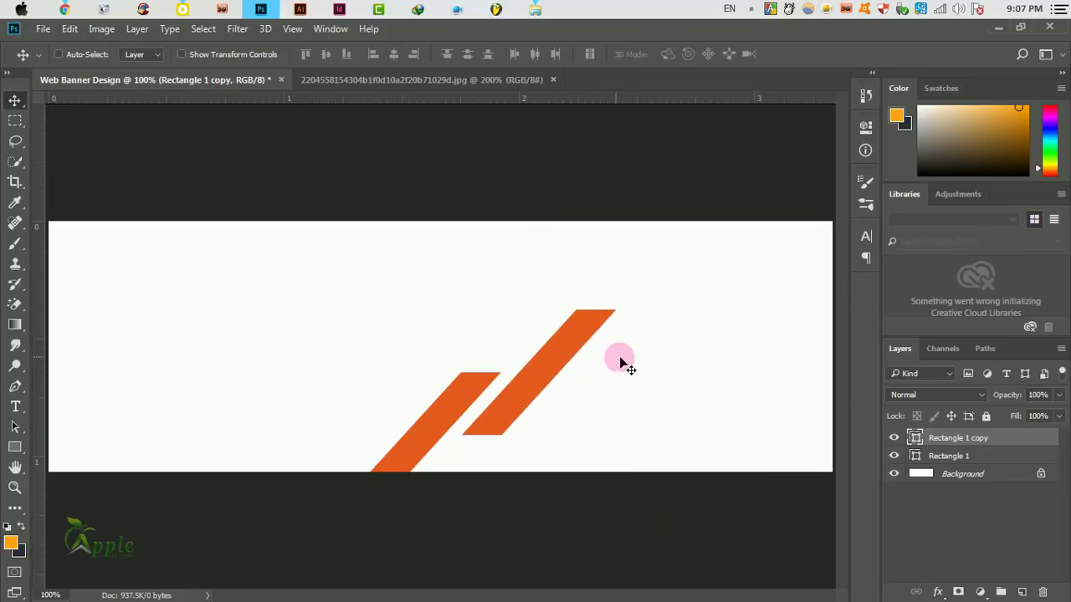
pyautogui.keyDown('ctrl'); pyautogui.click(954, 456); pyautogui.keyUp('ctrl')
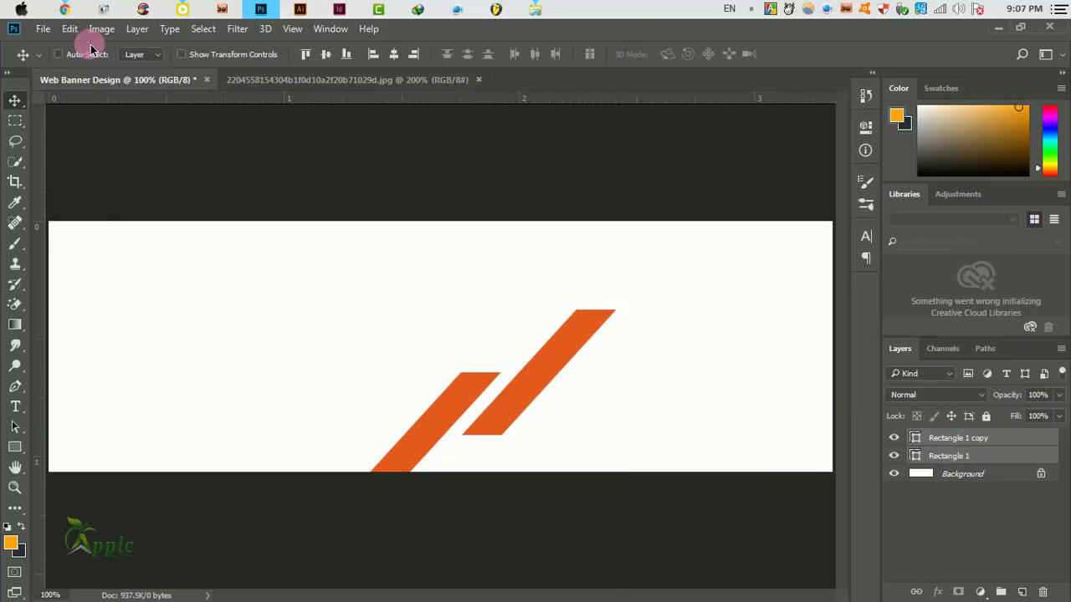
# - Scale both stripes to about 137%, raise them to the top edge, and slide the upper one onto the lower bar
pyautogui.click(71, 29)
pyautogui.click(175, 313)
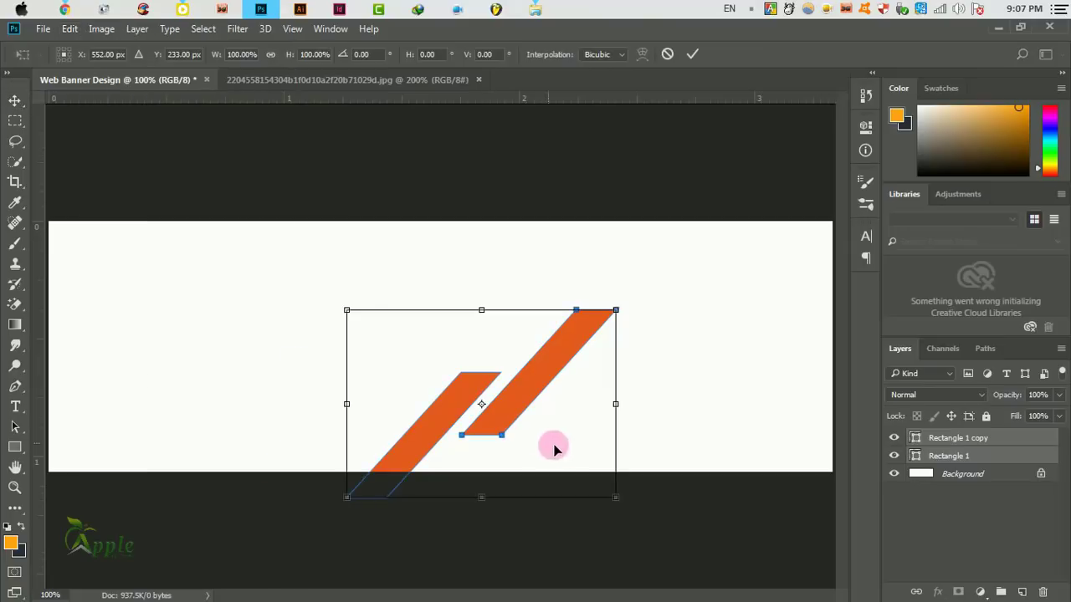
pyautogui.moveTo(618, 500); pyautogui.dragTo(711, 537)
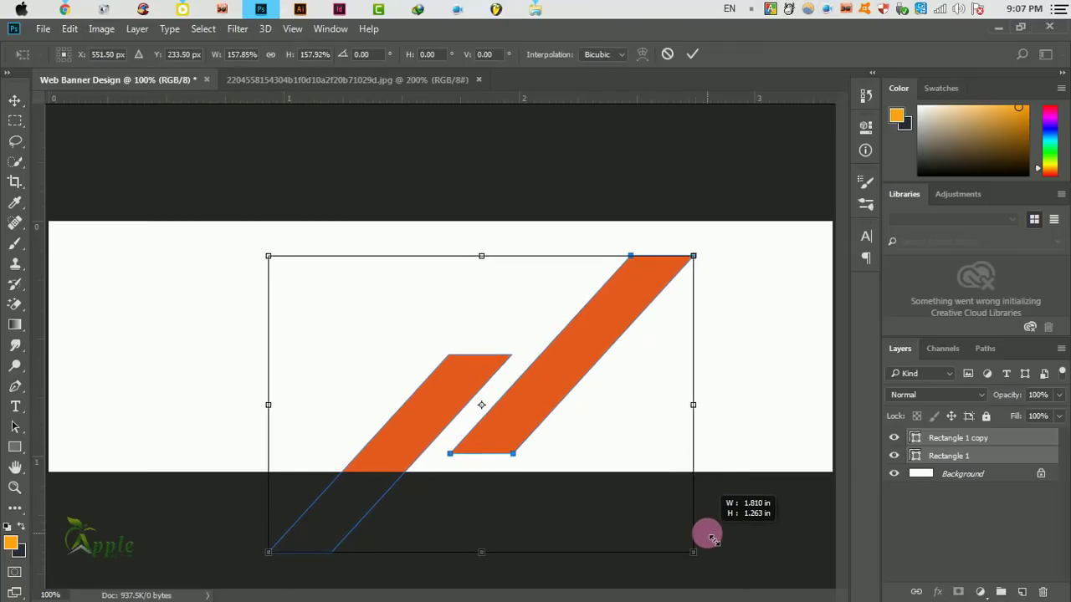
pyautogui.moveTo(710, 537); pyautogui.dragTo(693, 527)
pyautogui.moveTo(584, 485); pyautogui.dragTo(612, 451)
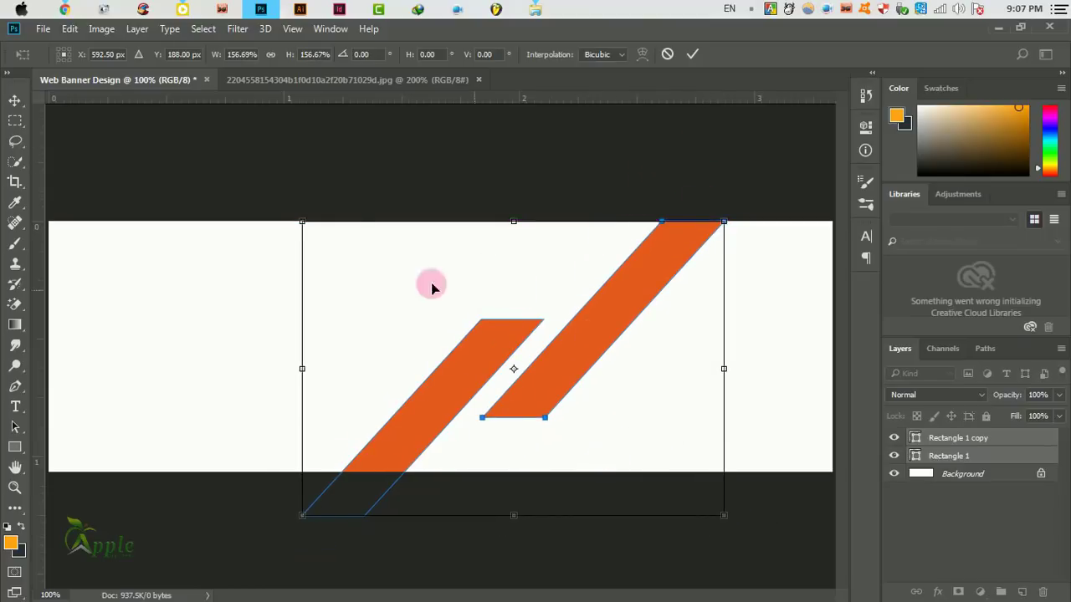
pyautogui.moveTo(306, 221); pyautogui.dragTo(329, 240)
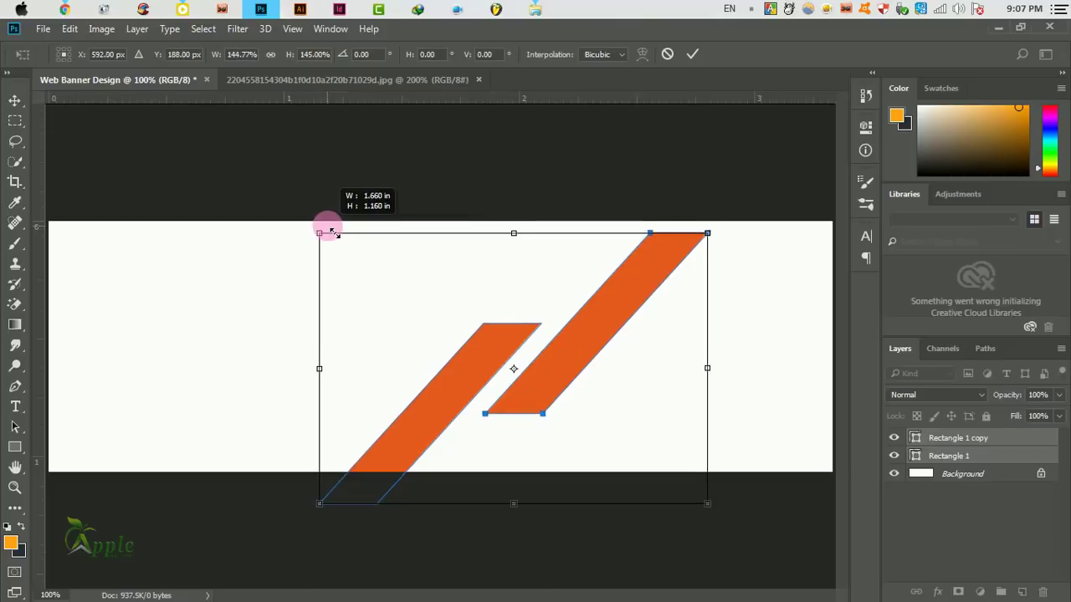
pyautogui.moveTo(567, 326); pyautogui.dragTo(599, 307)
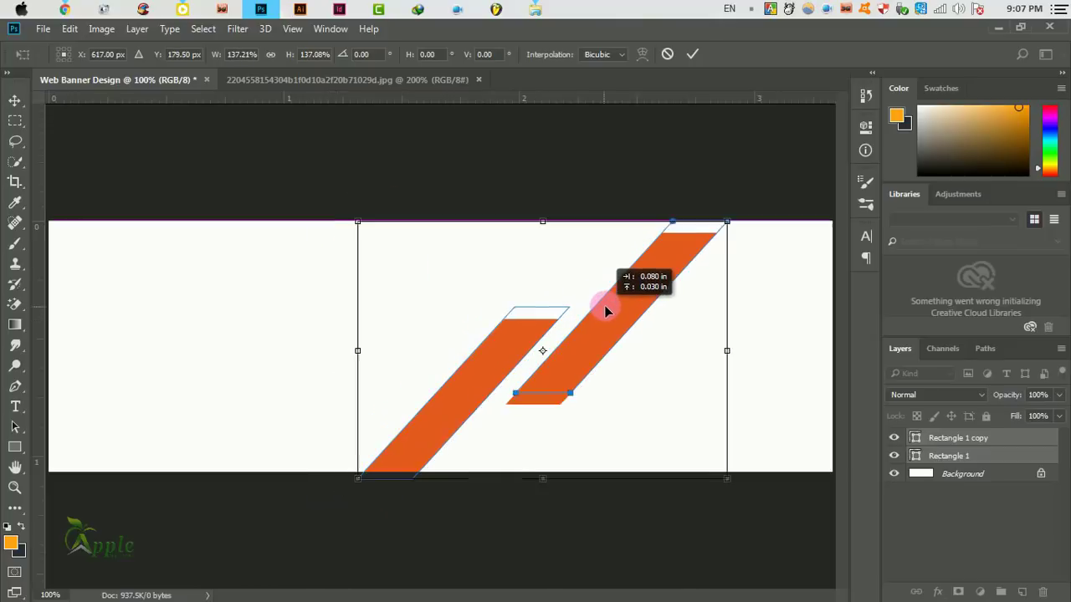
pyautogui.click(690, 57)
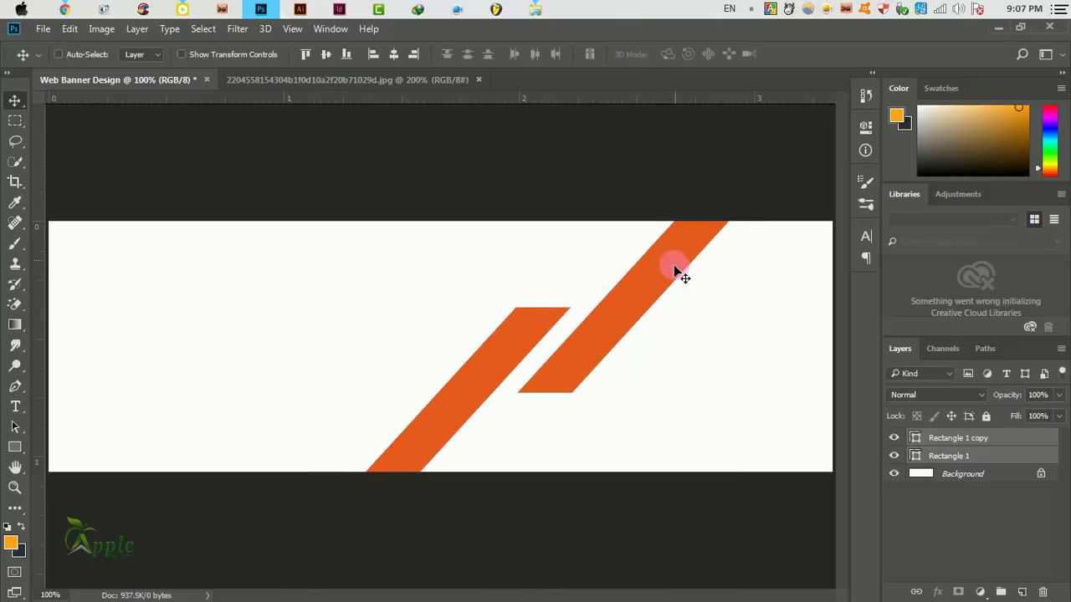
pyautogui.click(983, 445)
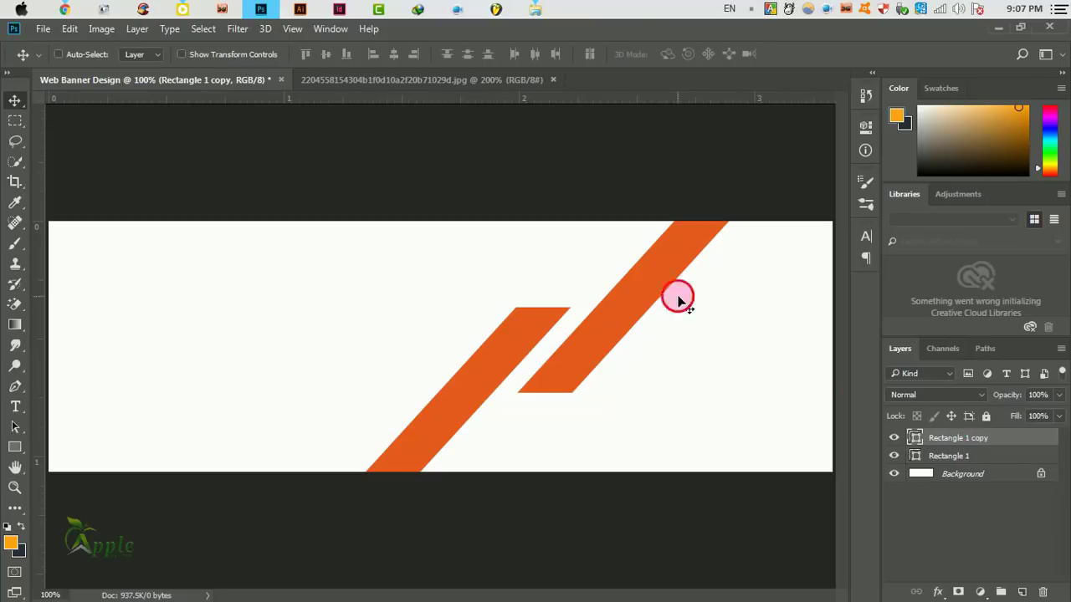
pyautogui.moveTo(678, 297); pyautogui.dragTo(629, 292)
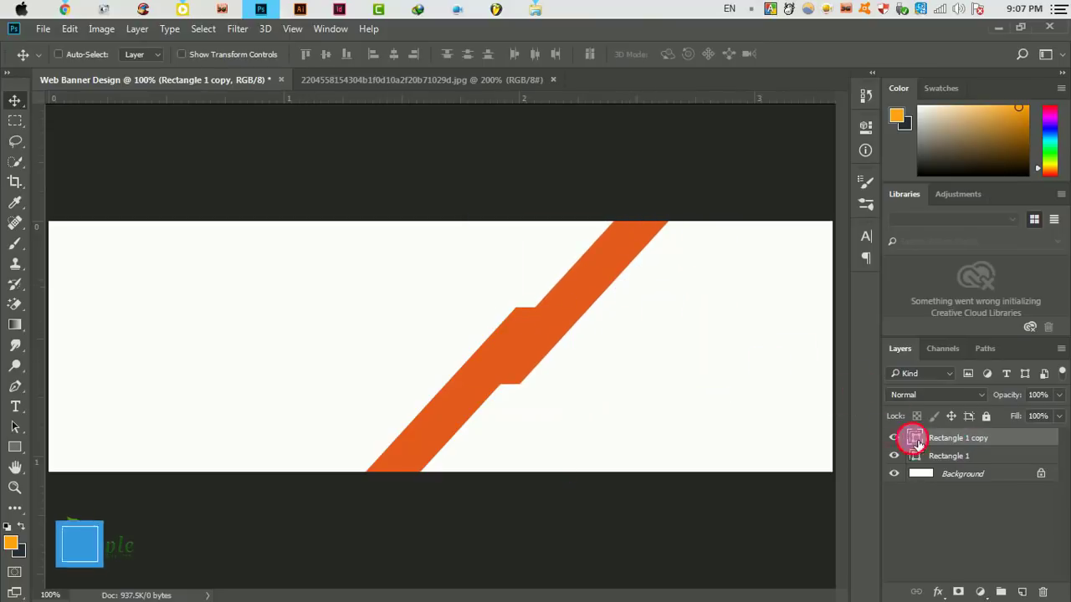
# - Recolour the upper stripe bright orange (fba416), shift it slightly right, and reselect both stripes
pyautogui.doubleClick(914, 438)
pyautogui.write('fba416')
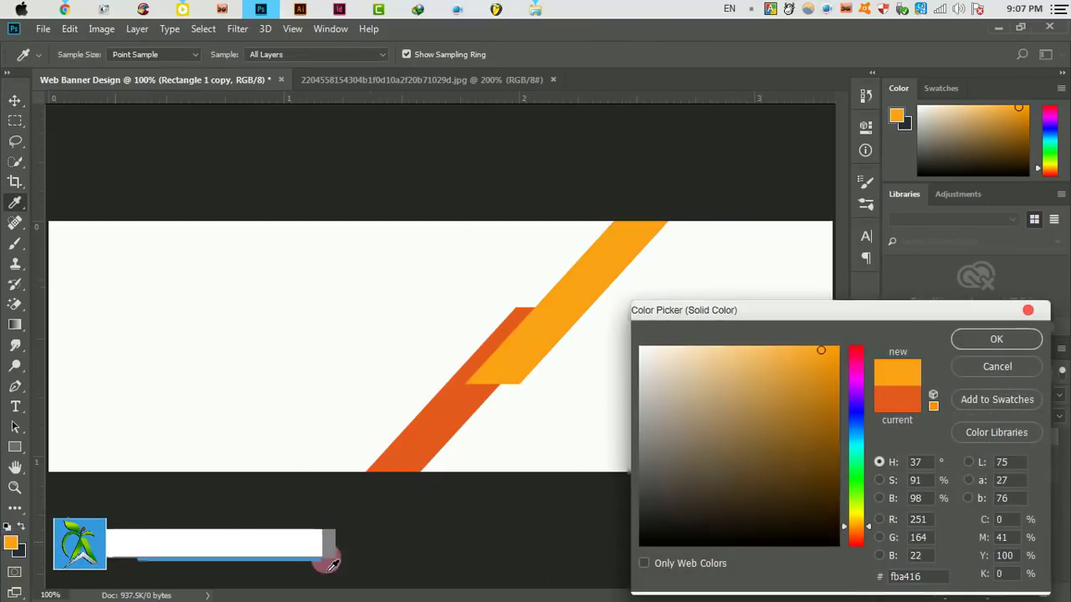
pyautogui.click(928, 583)
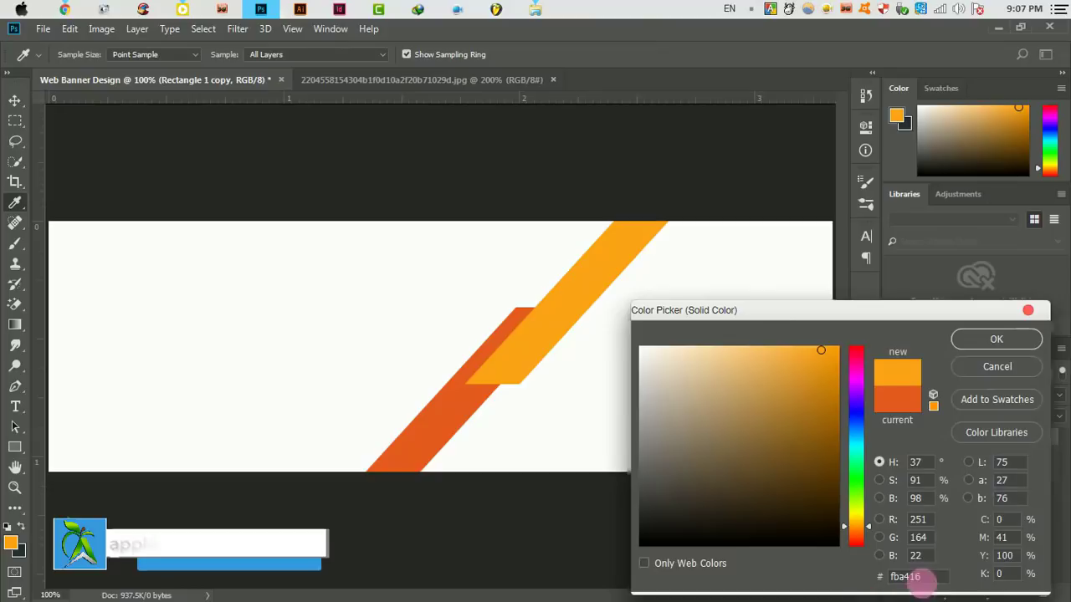
pyautogui.click(993, 340)
pyautogui.moveTo(602, 290); pyautogui.dragTo(615, 293)
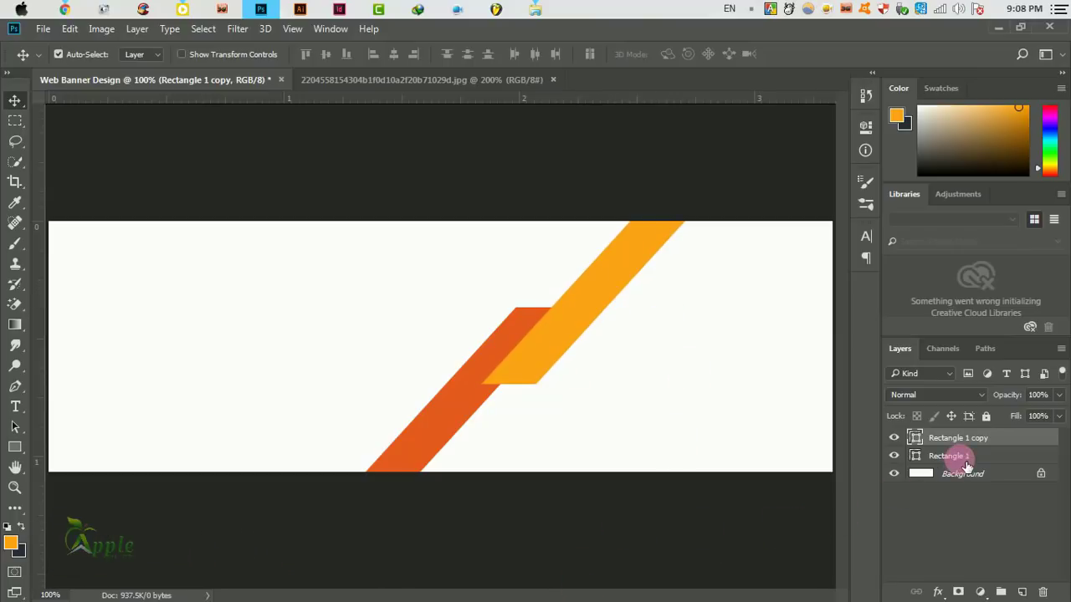
pyautogui.keyDown('shift'); pyautogui.click(948, 455); pyautogui.keyUp('shift')
# - Rotate both stripes about -4.95°, scale them to 120.66%, then move the lighter stripe up-right
pyautogui.click(71, 30)
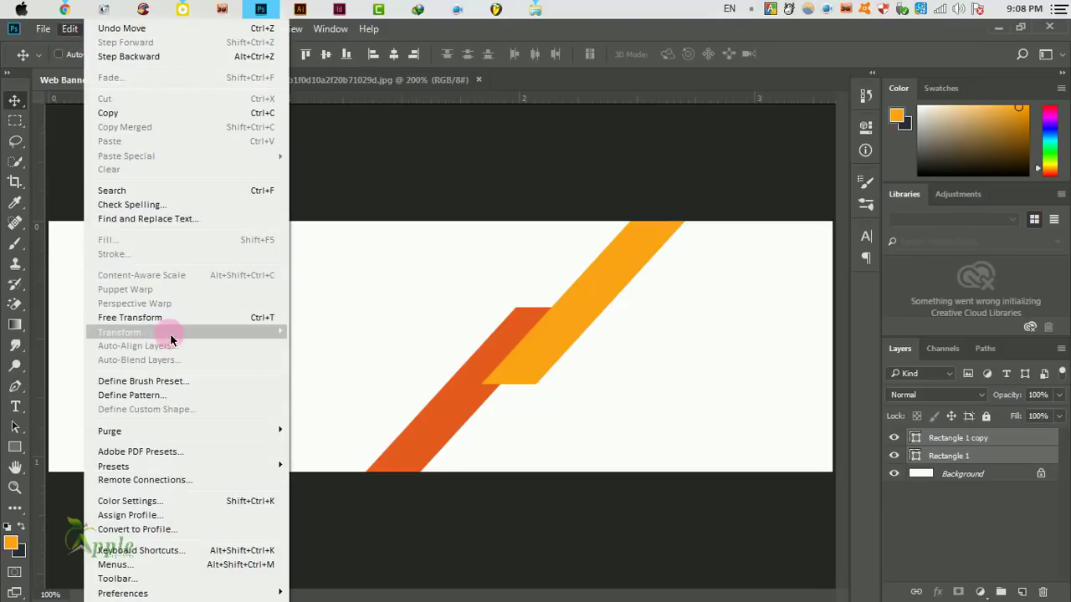
pyautogui.click(169, 318)
pyautogui.moveTo(789, 415); pyautogui.dragTo(788, 382)
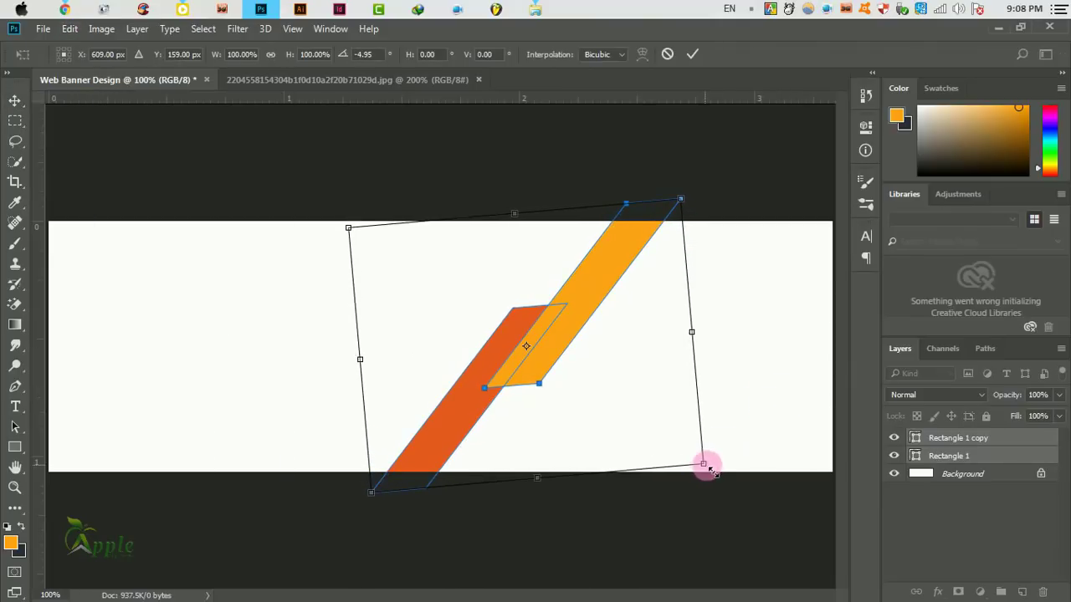
pyautogui.moveTo(707, 469); pyautogui.dragTo(742, 498)
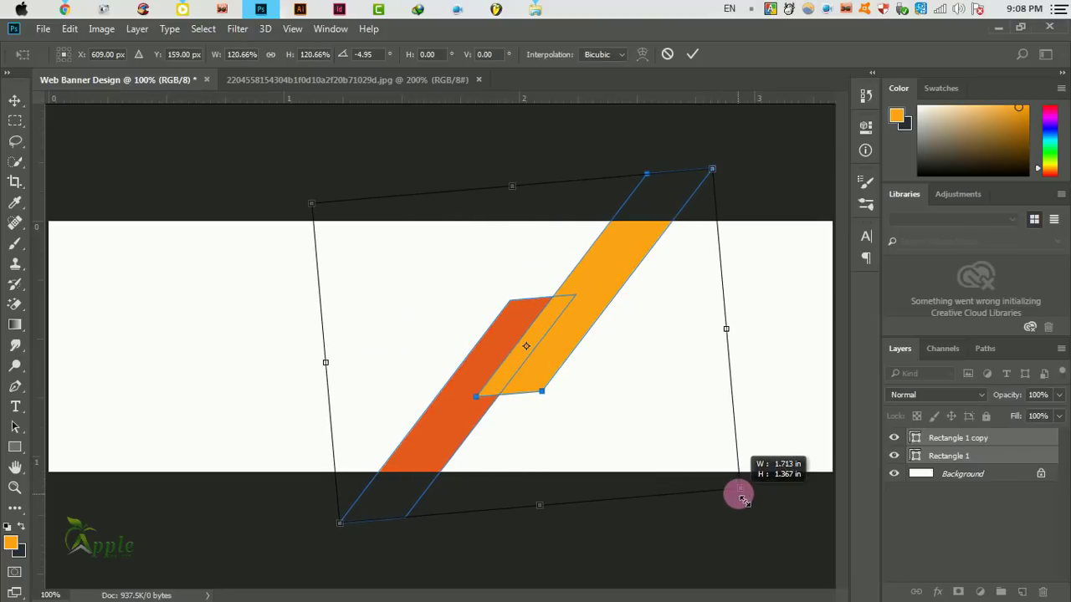
pyautogui.click(693, 54)
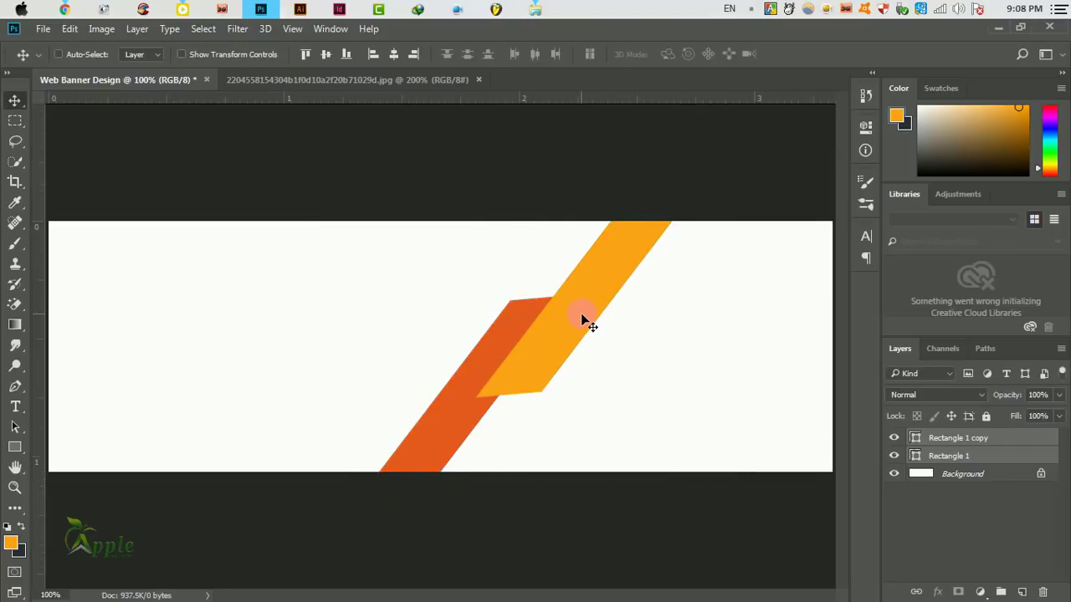
pyautogui.click(941, 440)
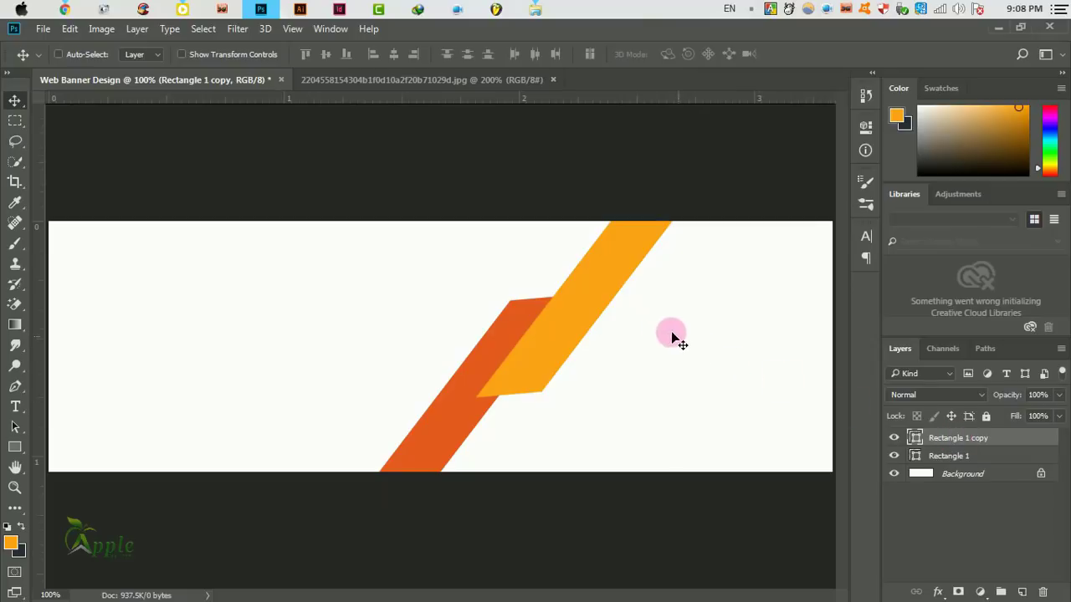
pyautogui.moveTo(670, 331); pyautogui.dragTo(680, 287)
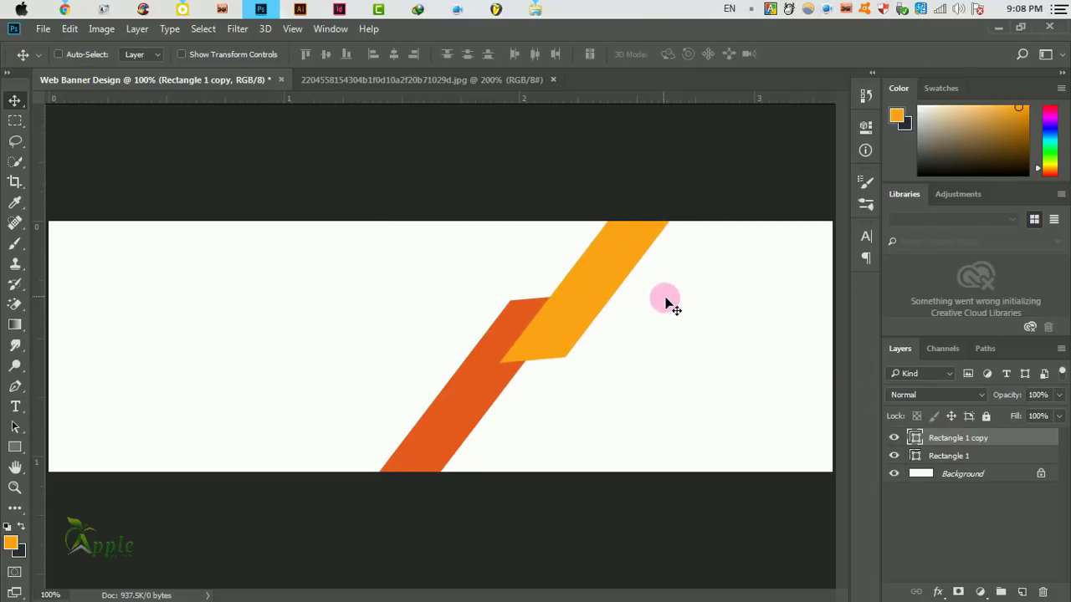
# - Zoom in on the stripe overlap and rasterize the darker stripe layer (Rectangle 1)
pyautogui.scroll(1, 538, 310)
pyautogui.scroll(1, 544, 311)
pyautogui.moveTo(645, 363); pyautogui.dragTo(442, 346)
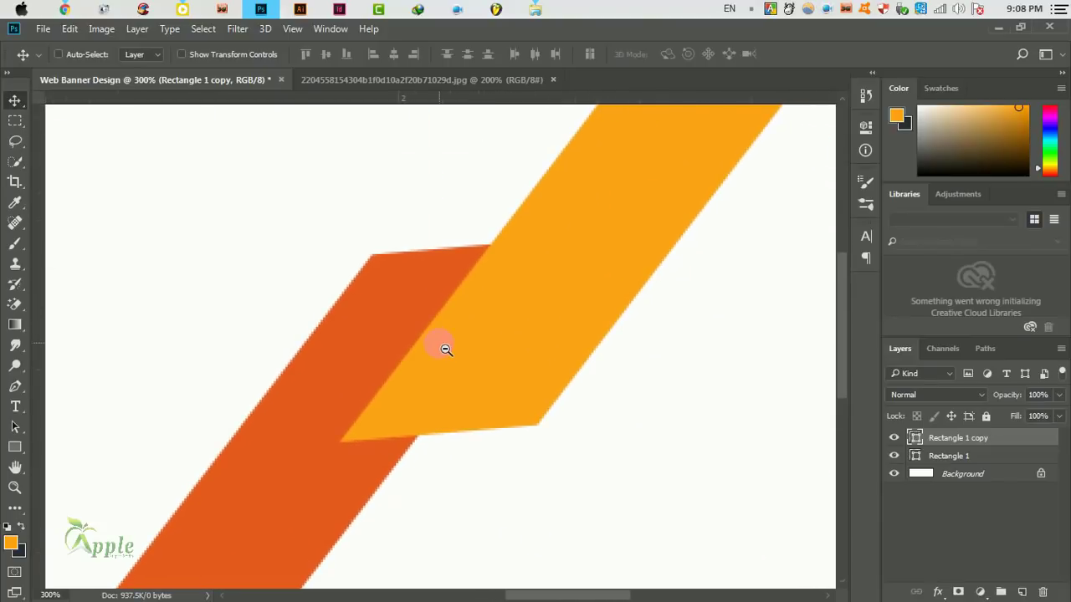
pyautogui.click(968, 456)
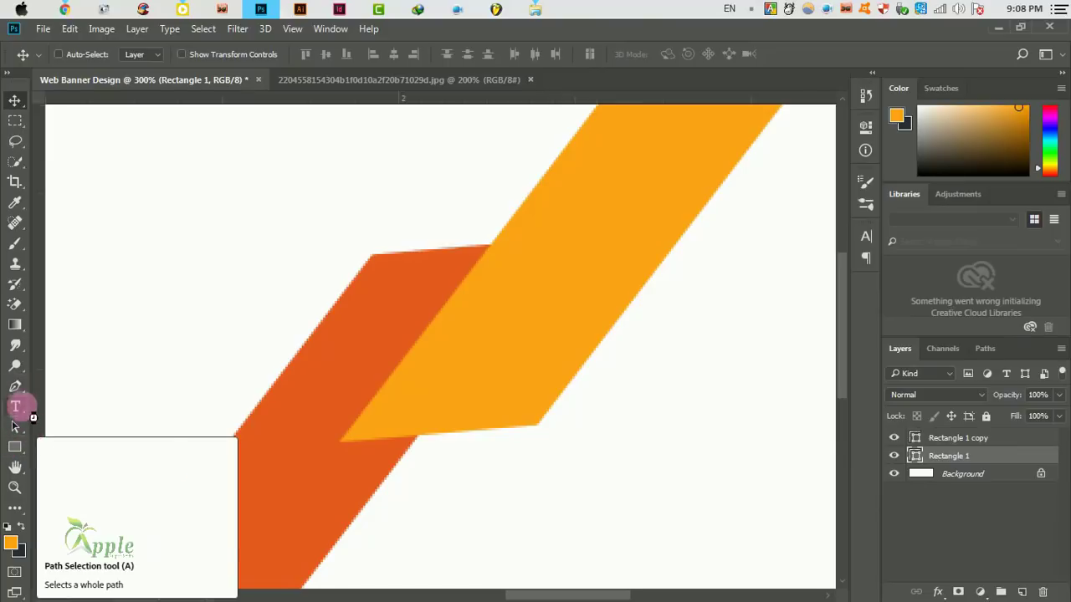
pyautogui.click(16, 386)
pyautogui.hotkey('ctrl', '+')
pyautogui.hotkey('ctrl', '+')
pyautogui.click(16, 222)
# - Draw a 70 × 80 px rectangle over the overlap with a deeper orange fill
pyautogui.click(15, 447)
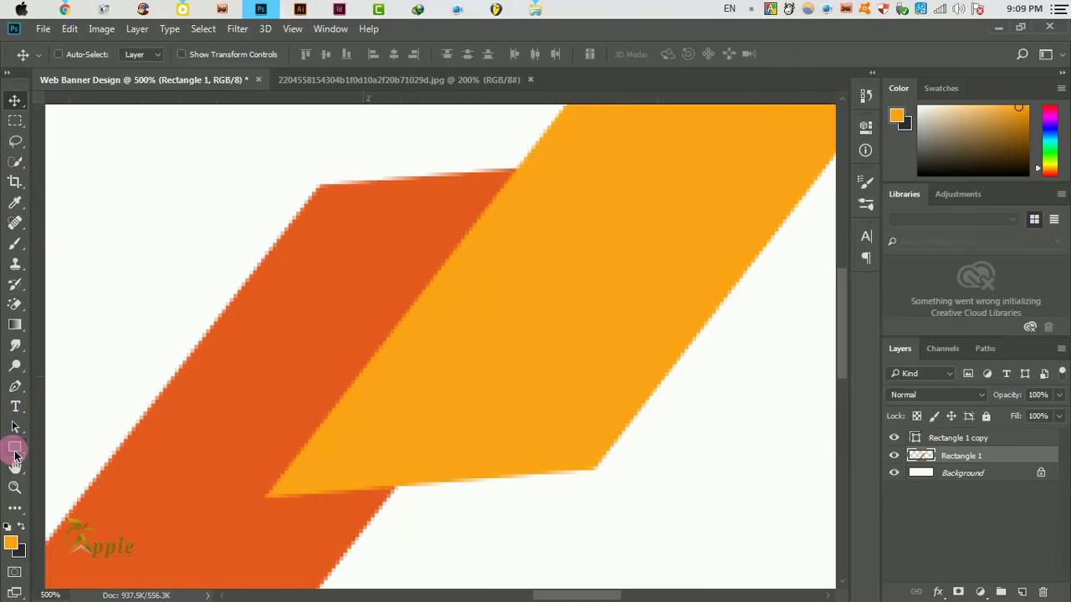
pyautogui.moveTo(339, 168); pyautogui.dragTo(587, 459)
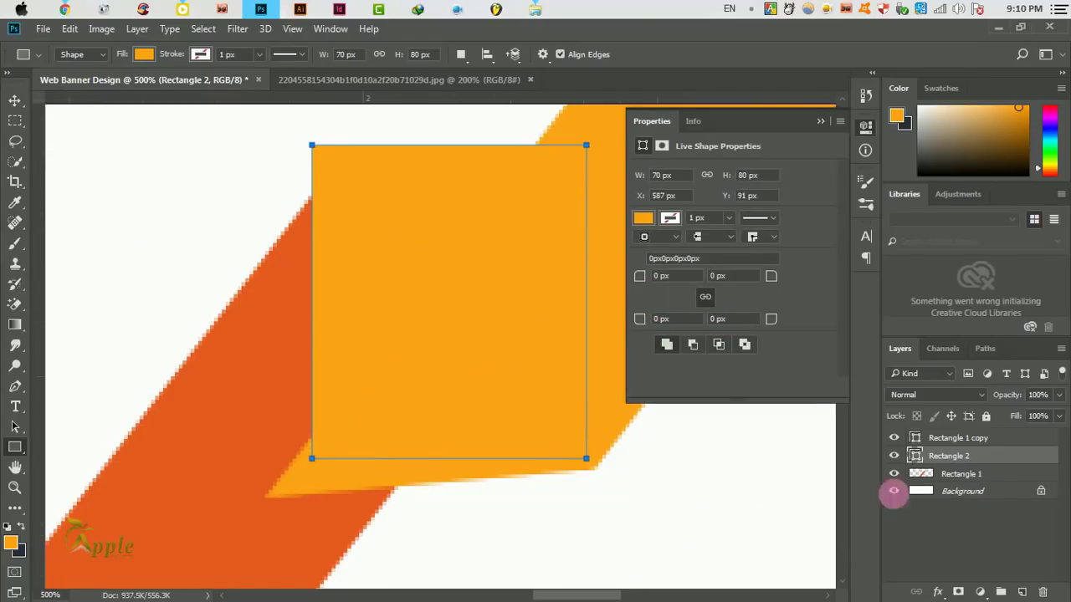
pyautogui.doubleClick(917, 456)
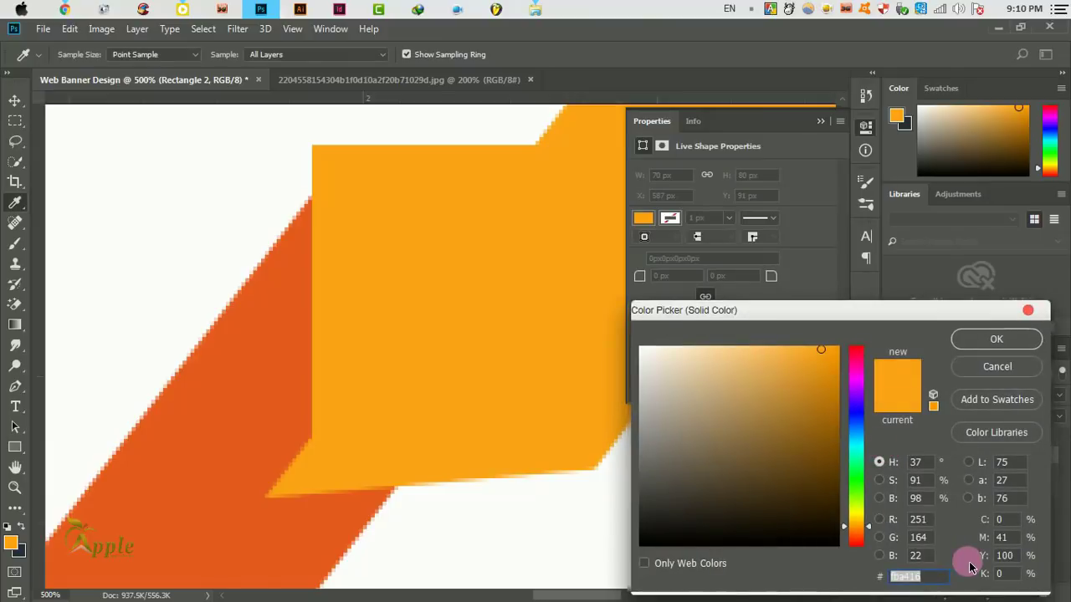
pyautogui.hotkey('ctrl', 'v')
pyautogui.click(996, 339)
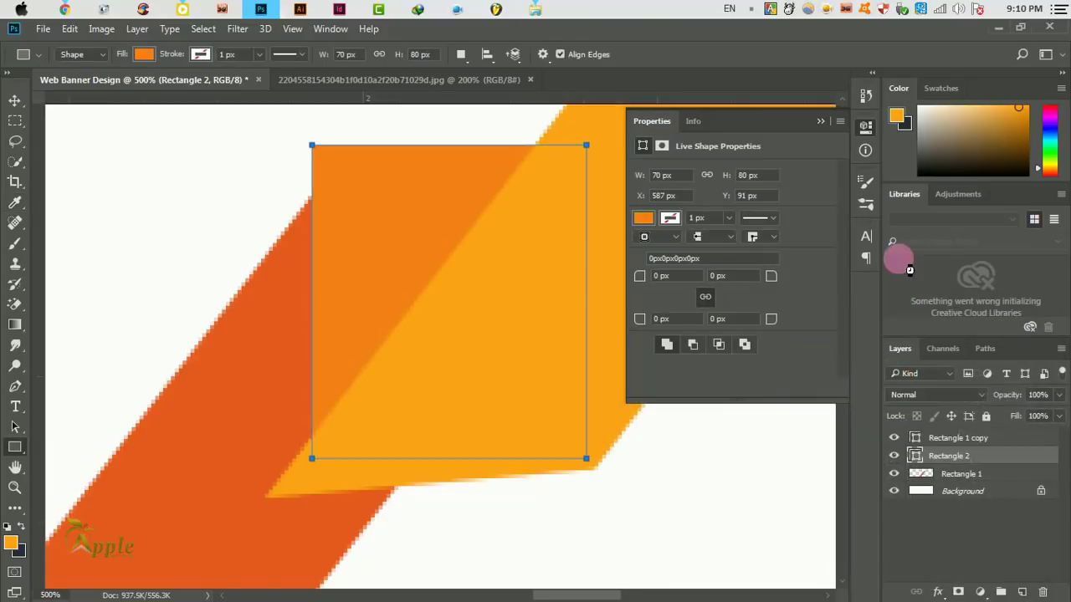
pyautogui.click(822, 122)
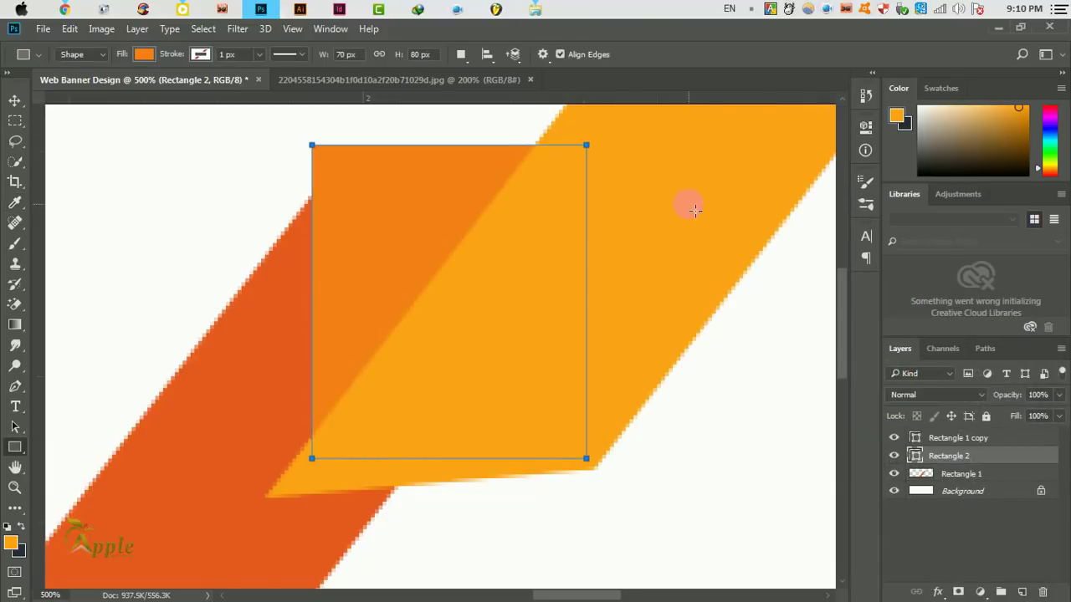
pyautogui.click(70, 30)
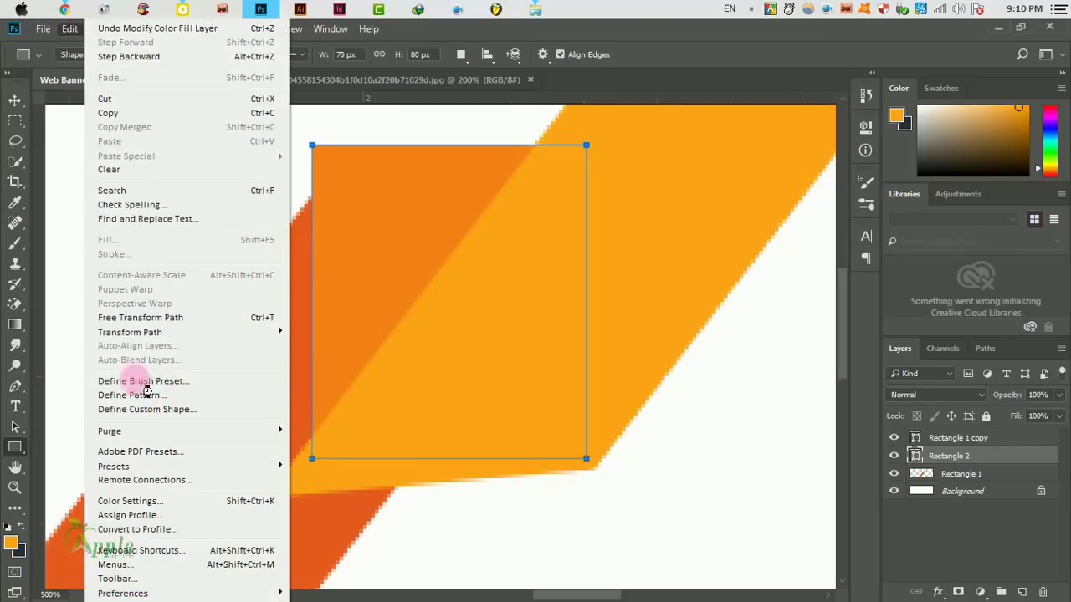
# - Rotate Rectangle 2 to about 9.8° and stretch it to roughly 114% height over the stripe junction
pyautogui.click(154, 323)
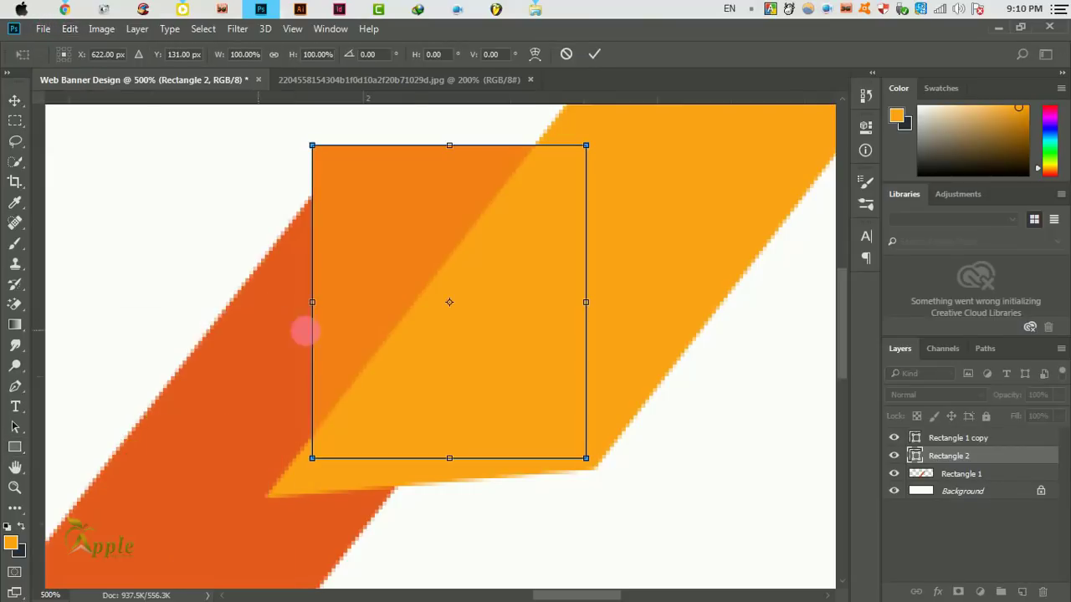
pyautogui.moveTo(628, 292); pyautogui.dragTo(619, 311)
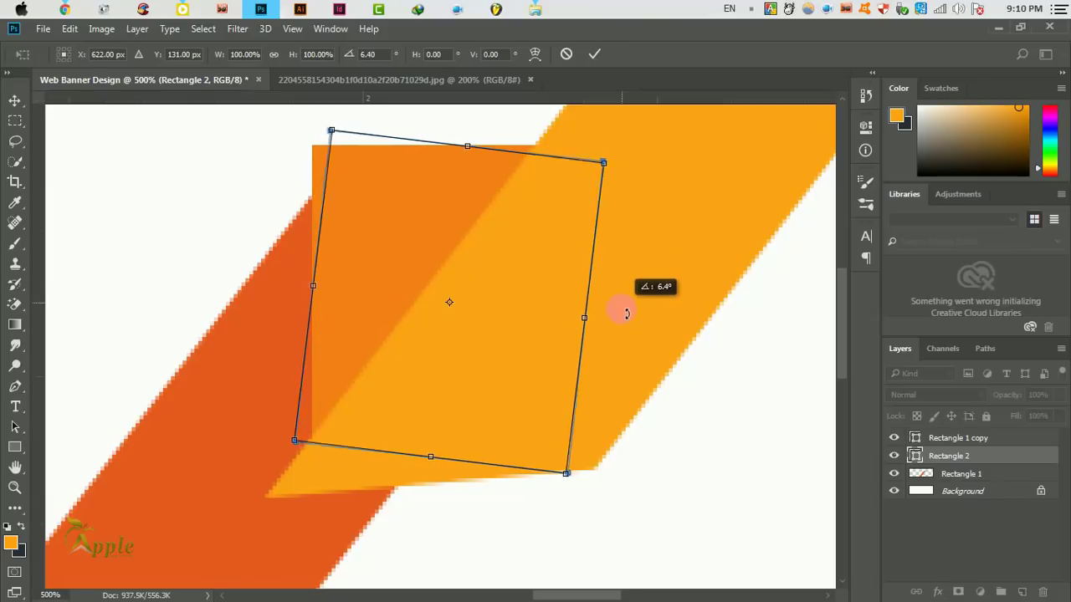
pyautogui.moveTo(477, 310); pyautogui.dragTo(454, 368)
pyautogui.moveTo(664, 272); pyautogui.dragTo(660, 289)
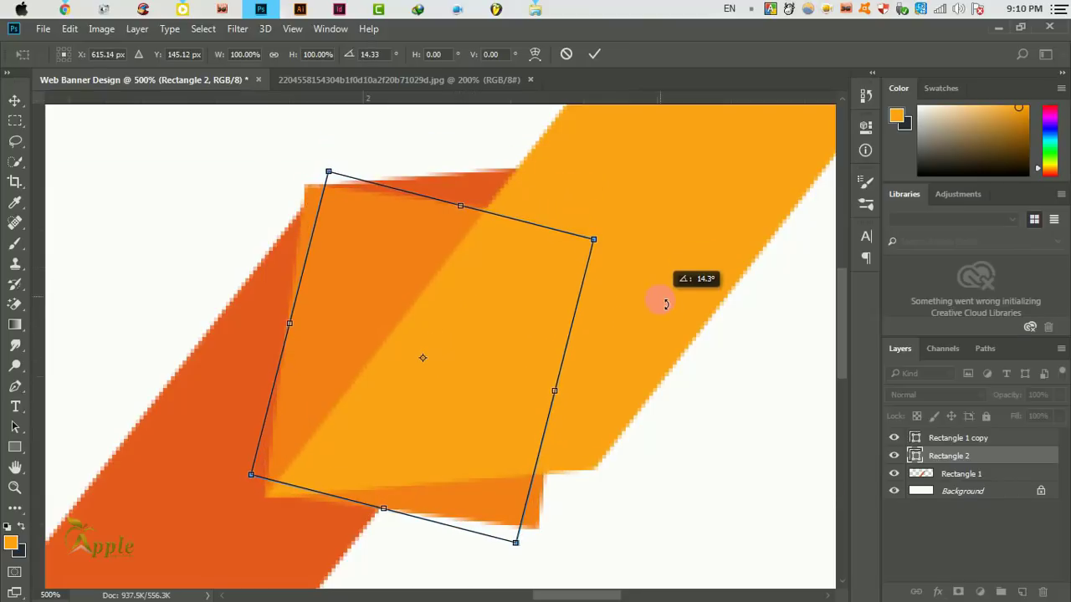
pyautogui.moveTo(464, 323); pyautogui.dragTo(471, 332)
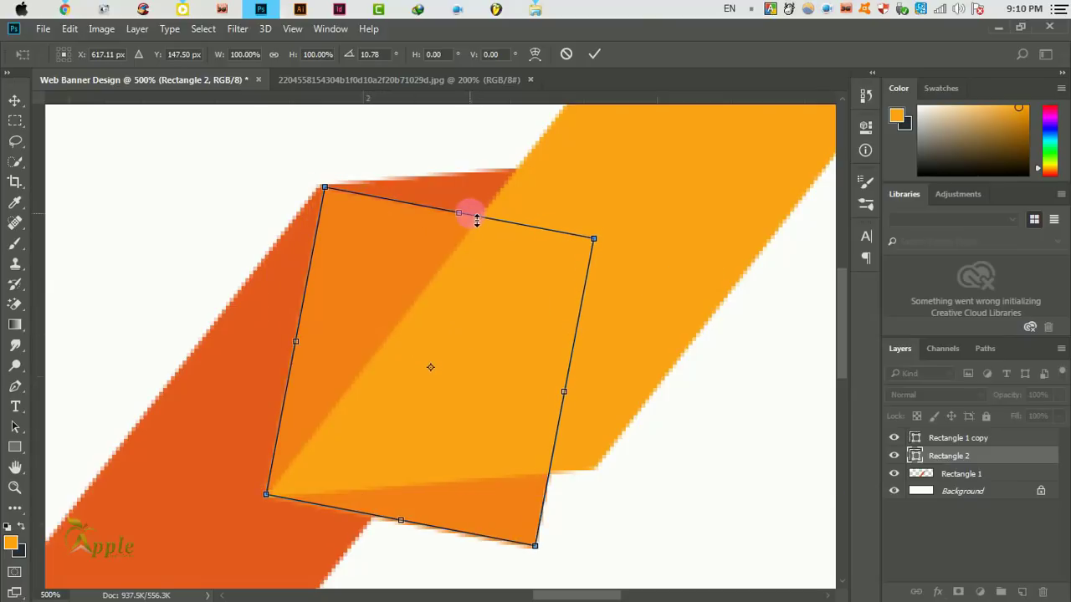
pyautogui.moveTo(476, 219); pyautogui.dragTo(479, 172)
pyautogui.moveTo(640, 311); pyautogui.dragTo(642, 312)
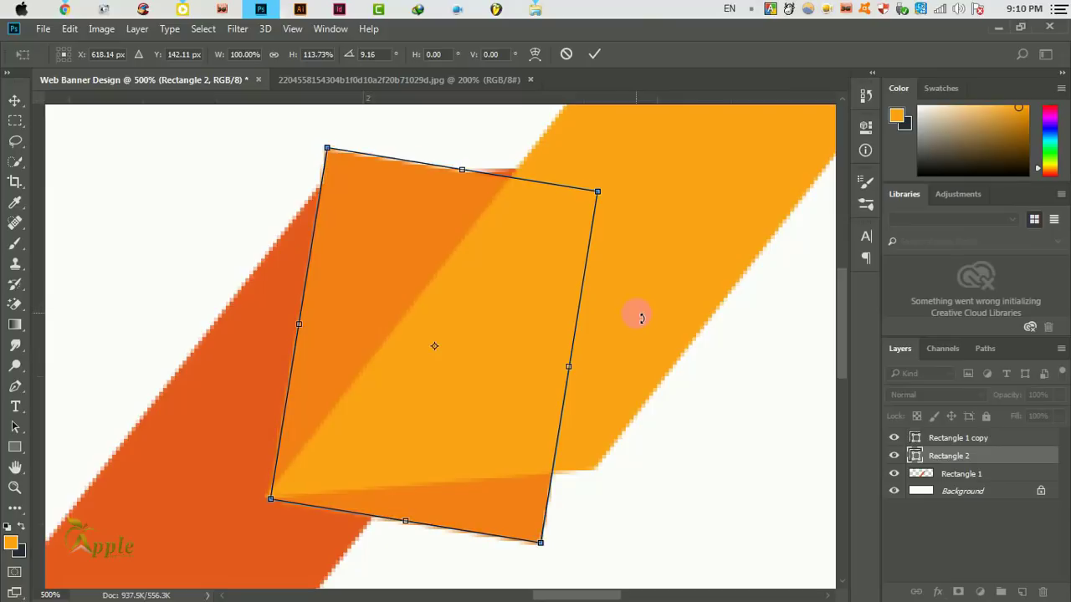
pyautogui.press('Left')
pyautogui.moveTo(640, 317); pyautogui.dragTo(643, 325)
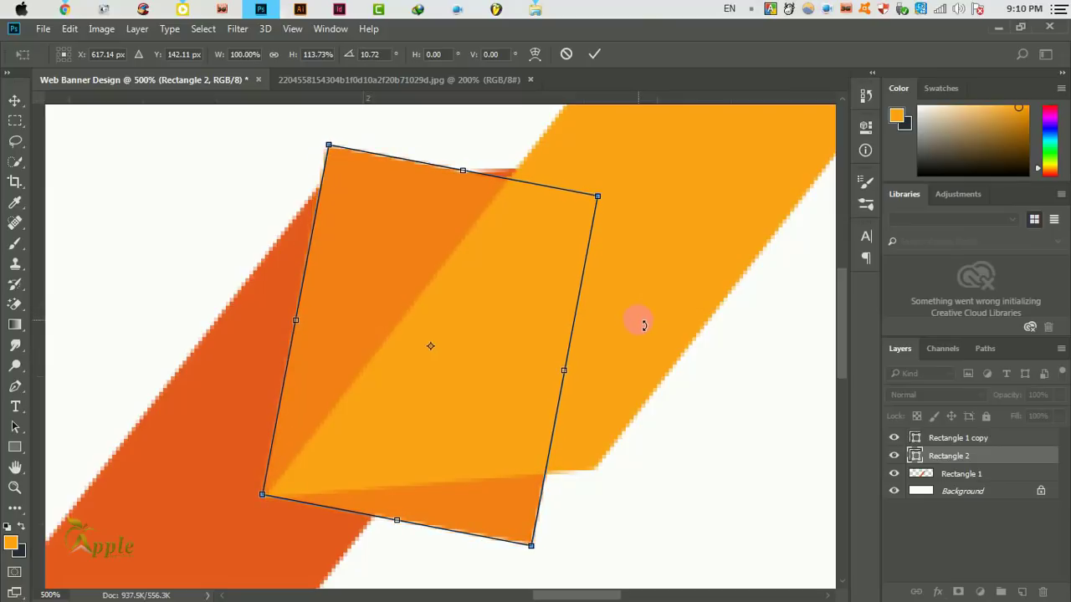
pyautogui.press('Down')
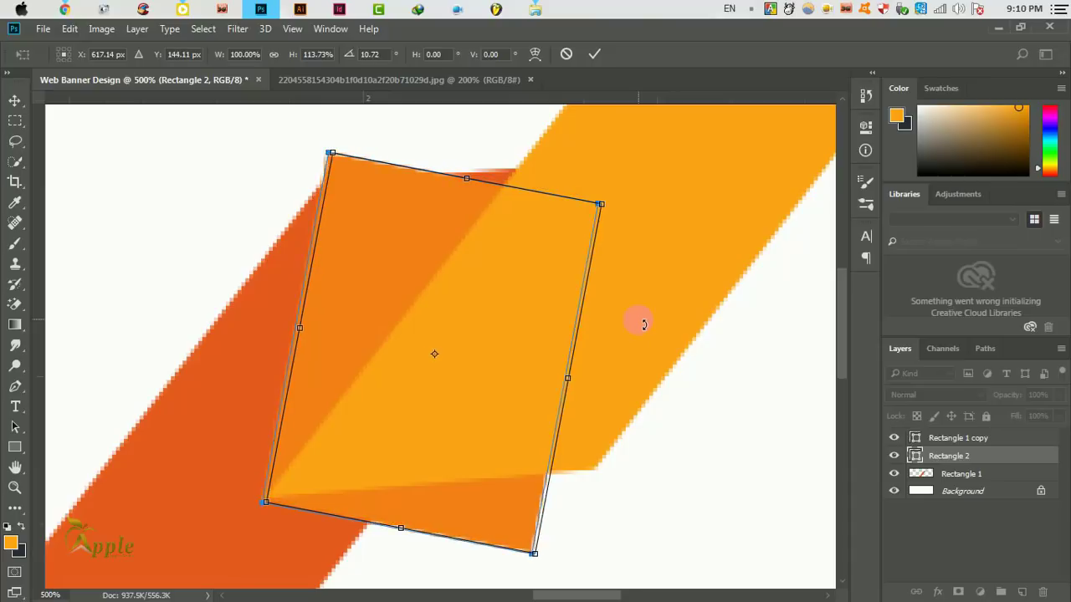
pyautogui.press('Right')
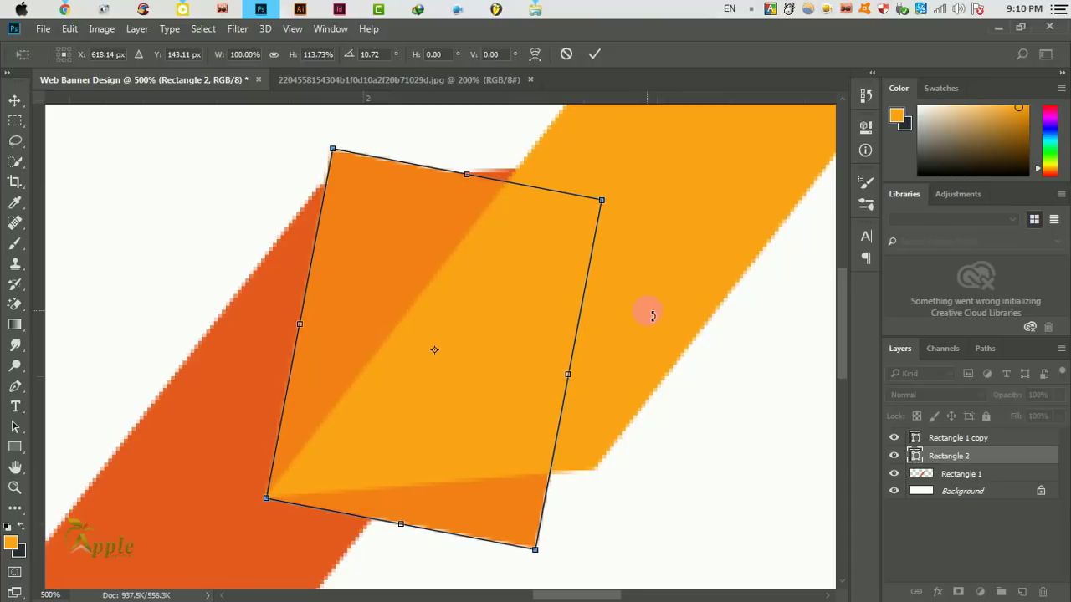
pyautogui.moveTo(652, 315); pyautogui.dragTo(650, 316)
pyautogui.press('Up')
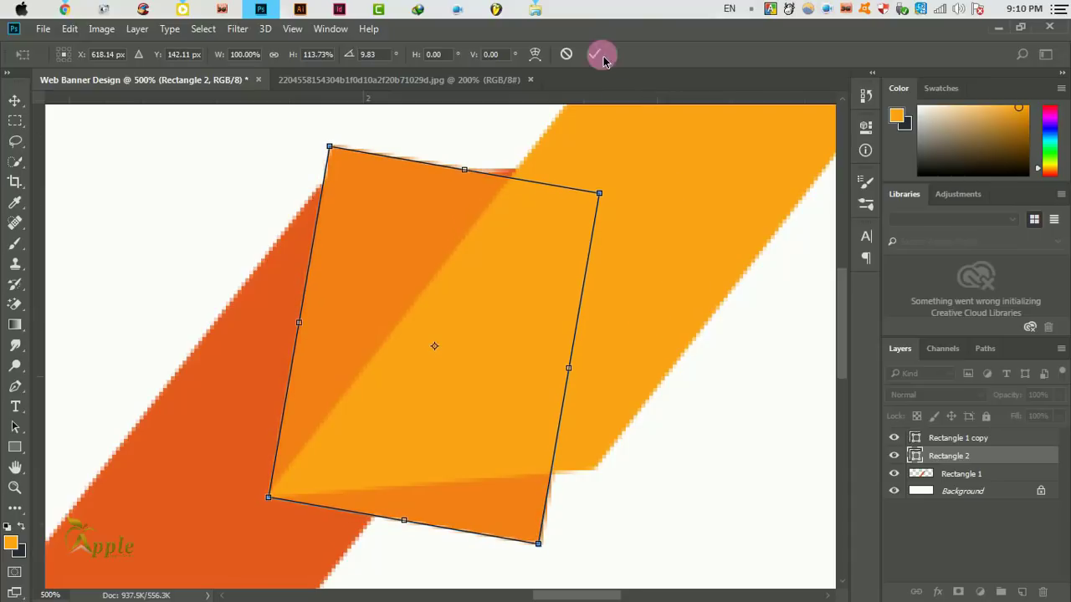
pyautogui.click(601, 56)
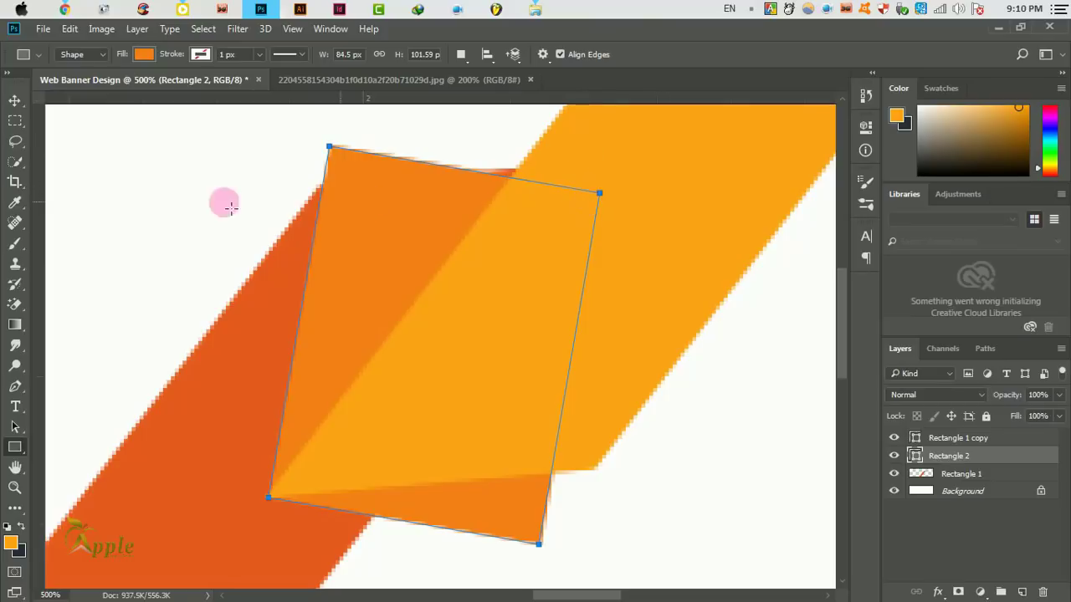
# - Clip Rectangle 2 to the darker stripe and rasterize its layer
pyautogui.click(15, 101)
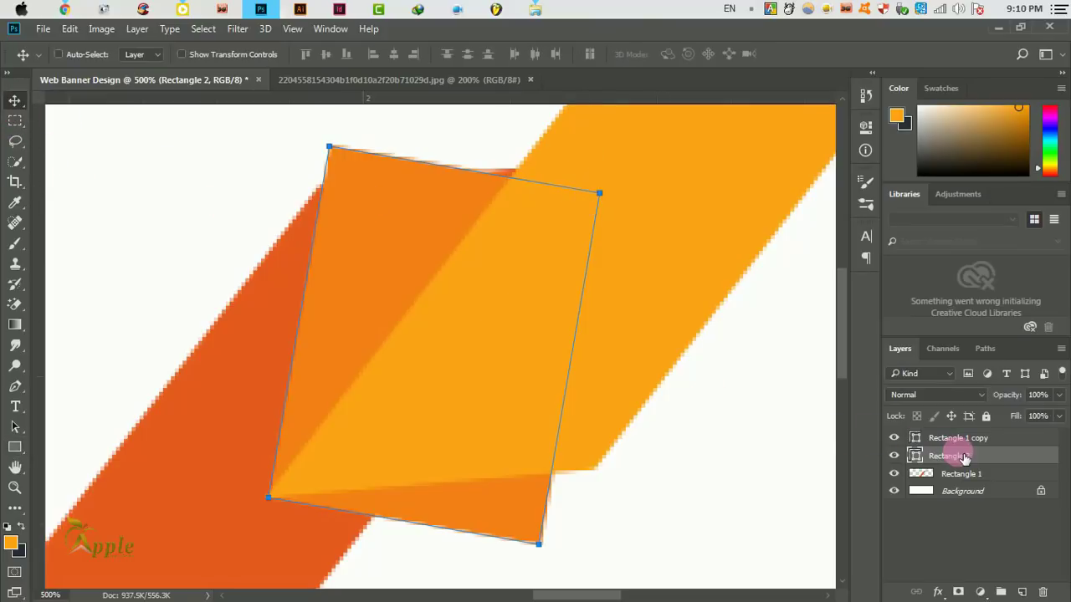
pyautogui.rightClick(964, 457)
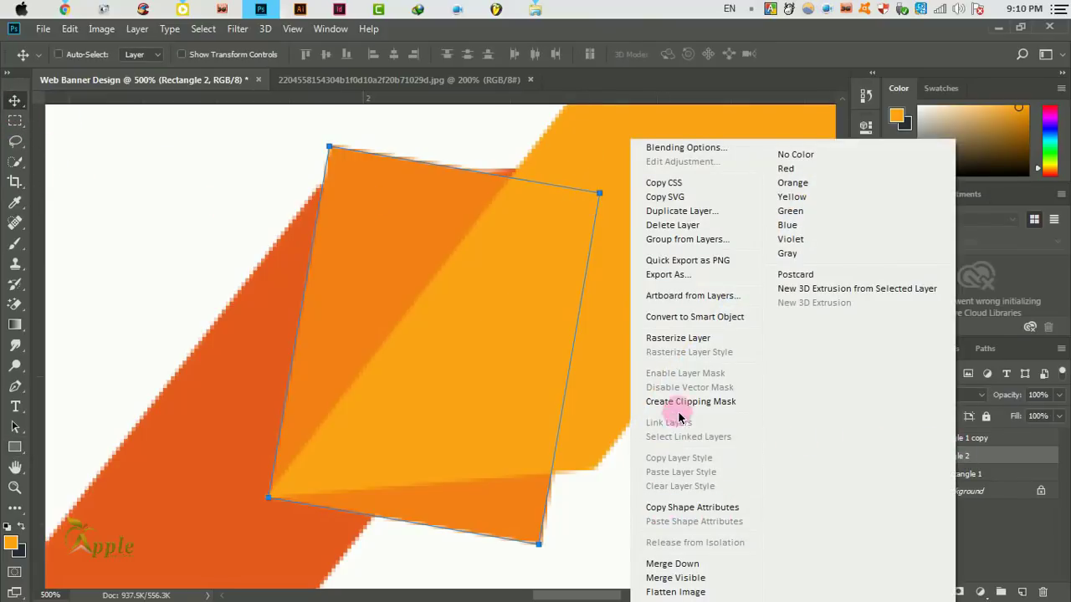
pyautogui.click(669, 403)
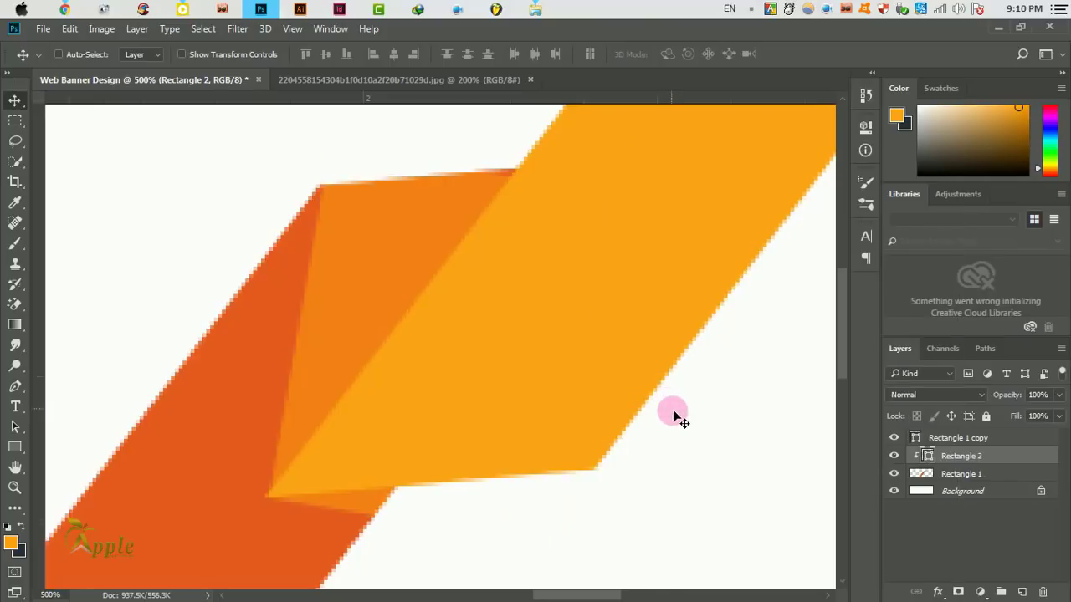
pyautogui.rightClick(954, 455)
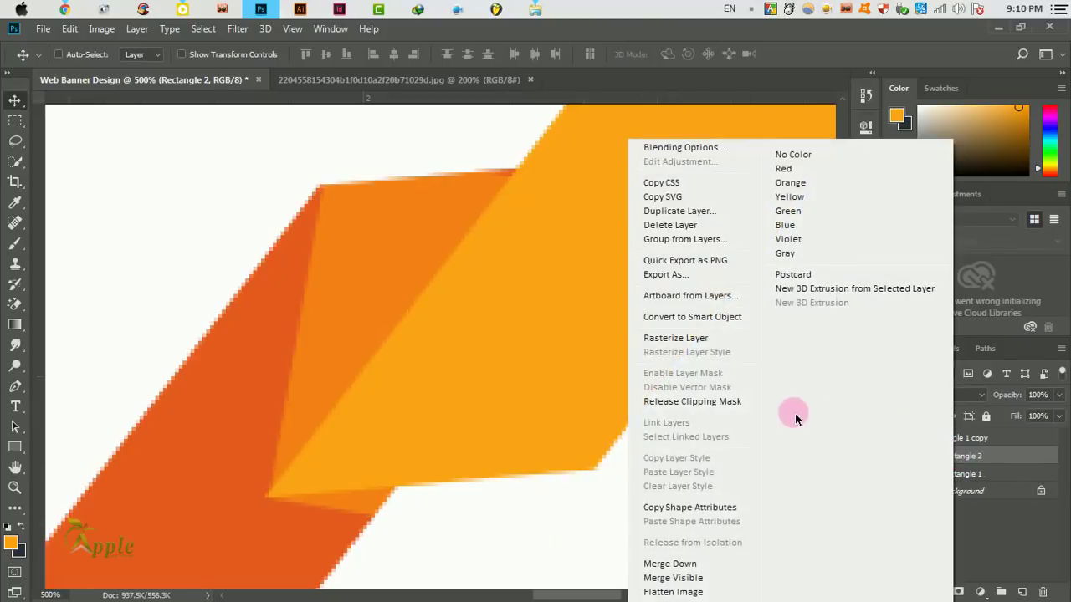
pyautogui.click(684, 338)
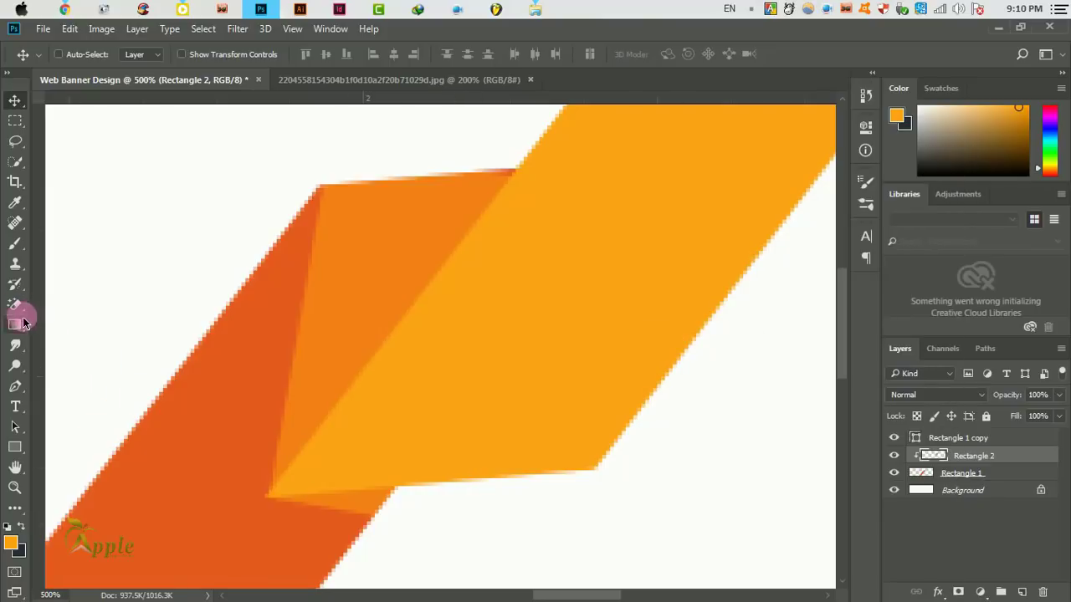
# - Erase the lighter orange wedge below the yellow shape with a size-25 eraser
pyautogui.click(75, 303)
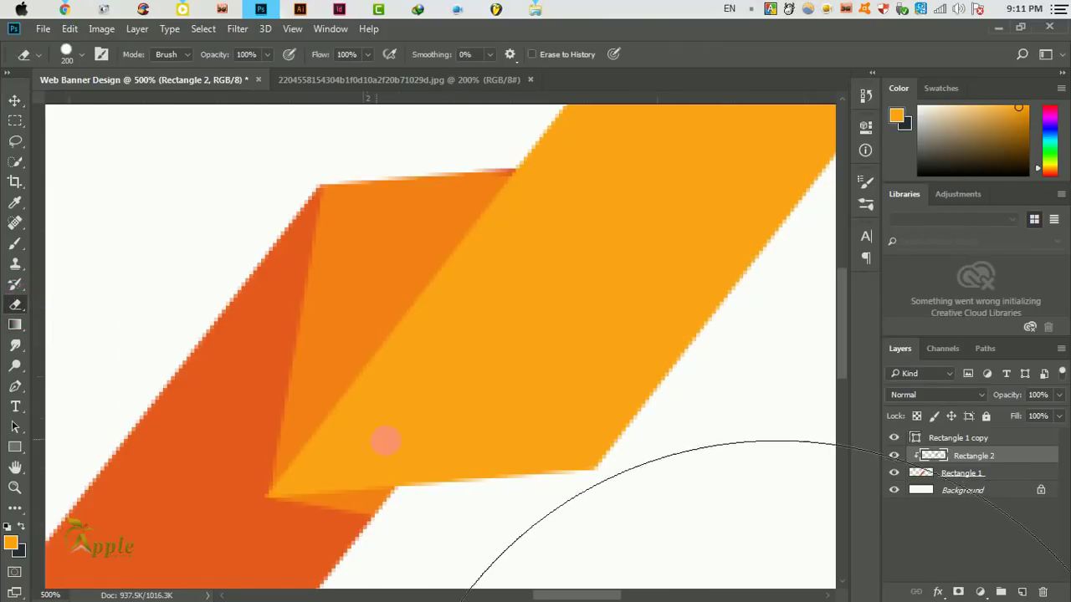
pyautogui.press('[')
pyautogui.press('[')
pyautogui.press('[')
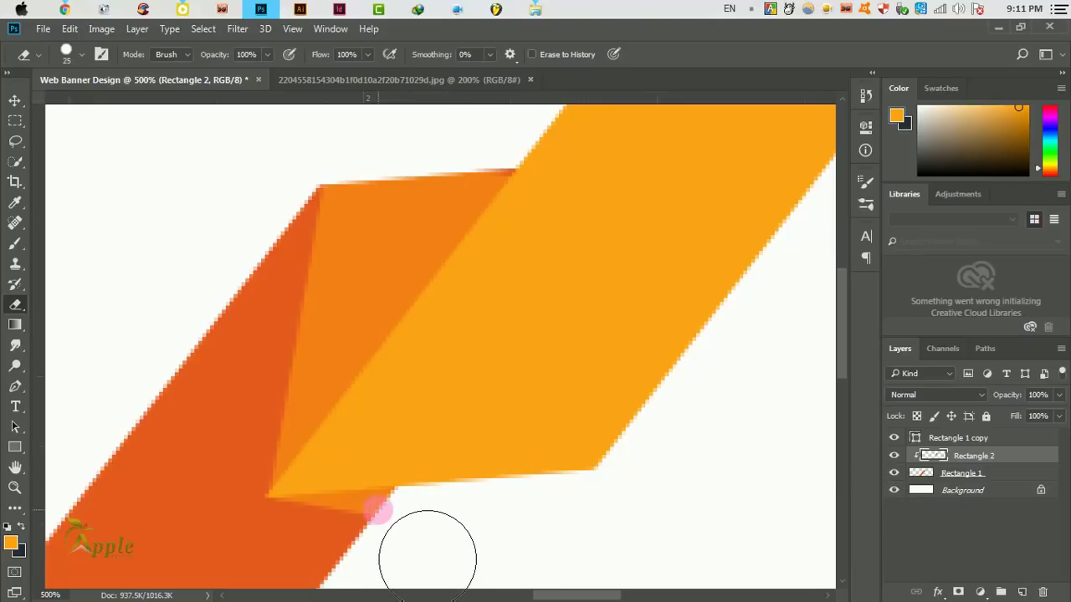
pyautogui.moveTo(387, 505); pyautogui.dragTo(316, 523)
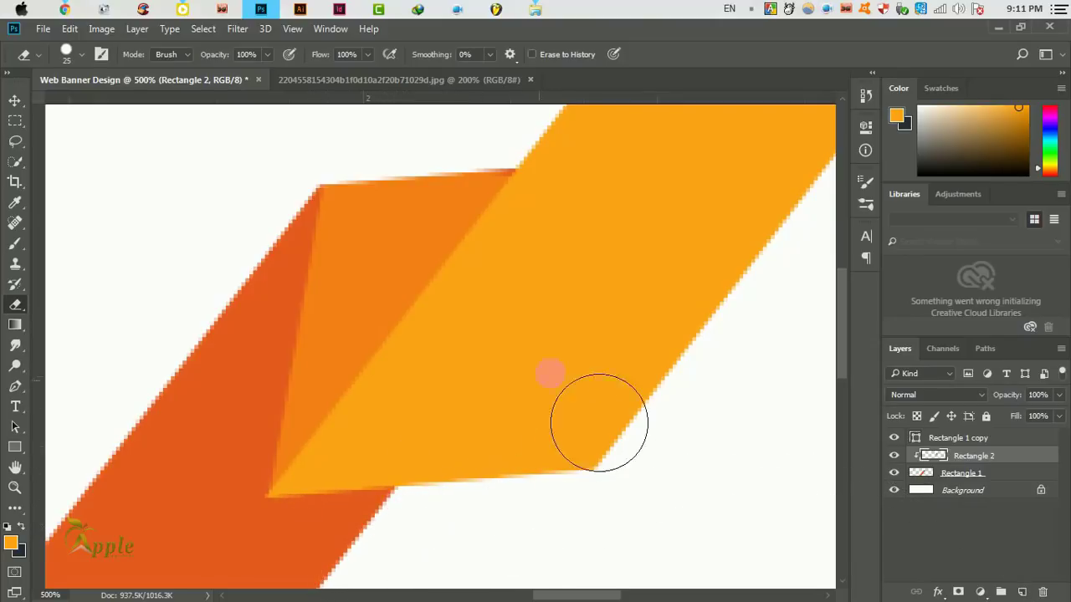
# - Enlarge Rectangle 2 slightly to about 108%
pyautogui.click(14, 100)
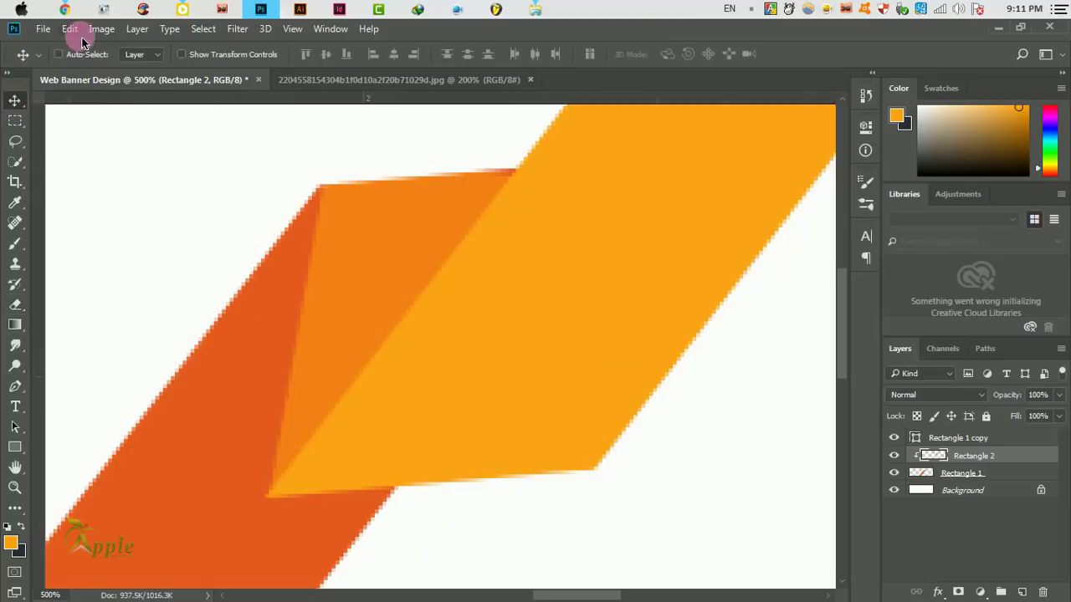
pyautogui.click(70, 29)
pyautogui.click(160, 317)
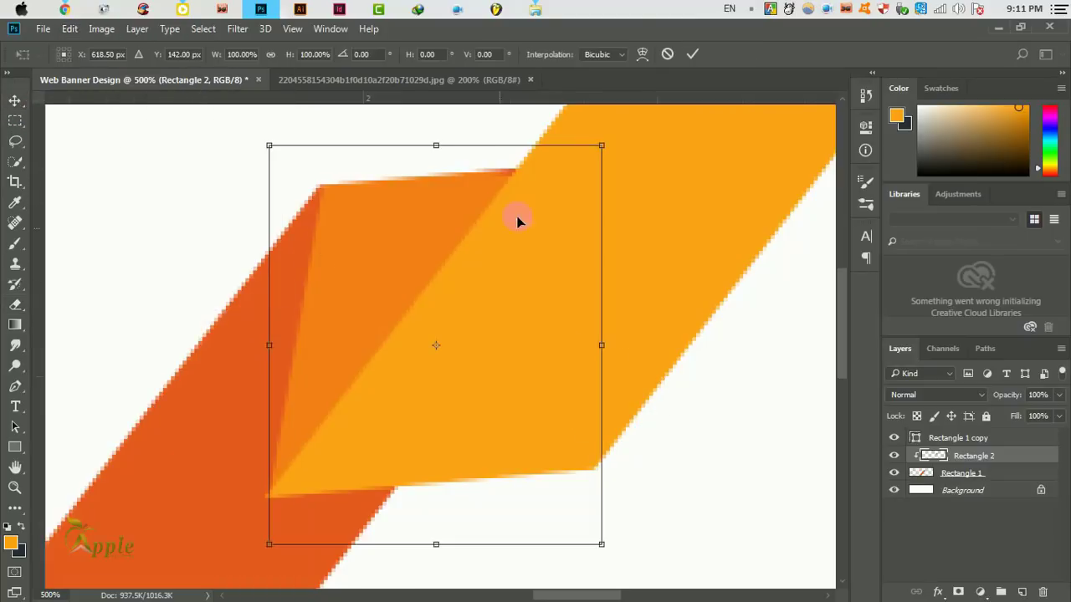
pyautogui.moveTo(611, 148); pyautogui.dragTo(626, 109)
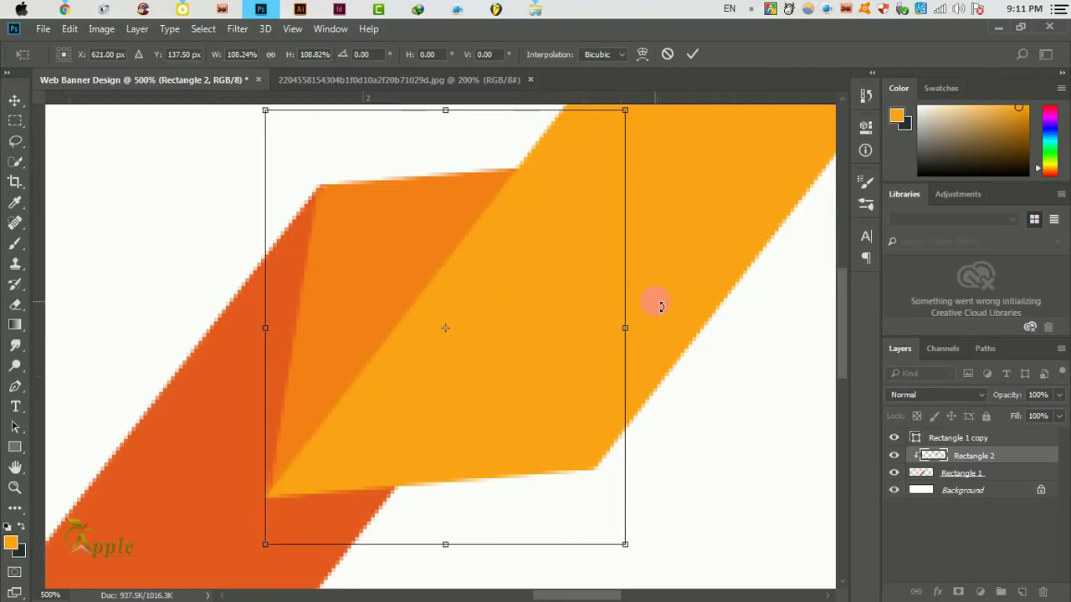
pyautogui.click(693, 54)
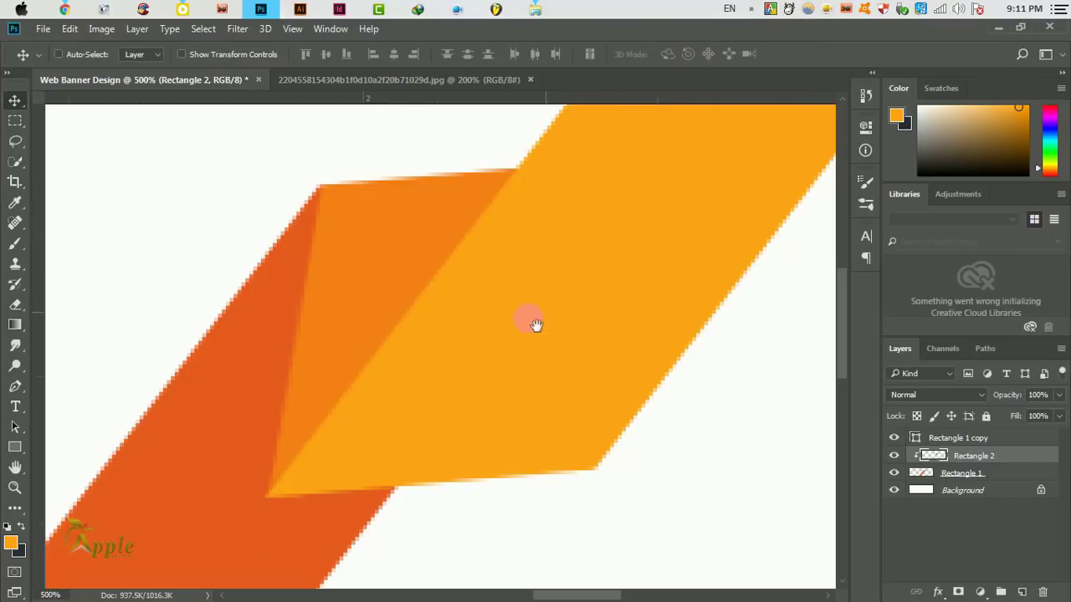
# - Review the ribbon fold against the whole banner at 100% zoom
pyautogui.keyDown('alt'); pyautogui.click(389, 286); pyautogui.keyUp('alt')
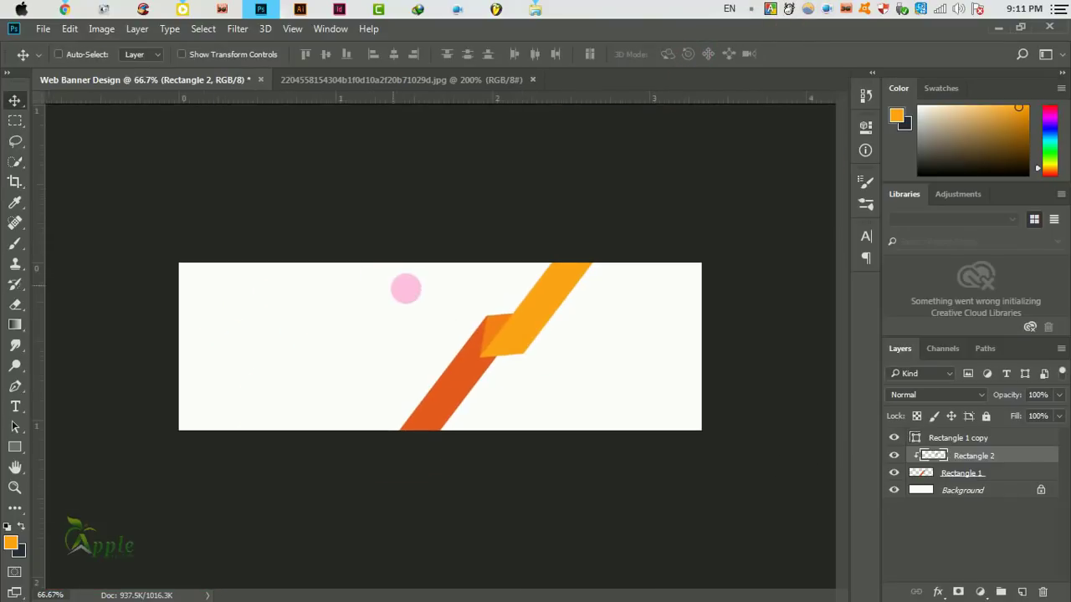
pyautogui.hotkey('ctrl', '1')
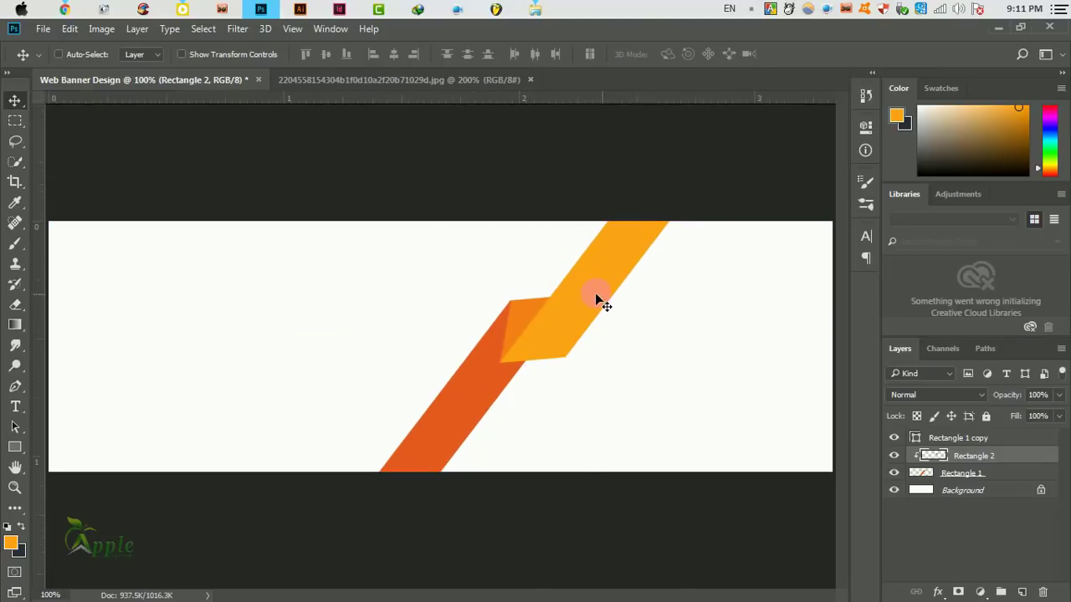
pyautogui.keyDown('ctrl'); pyautogui.click(646, 339); pyautogui.keyUp('ctrl')
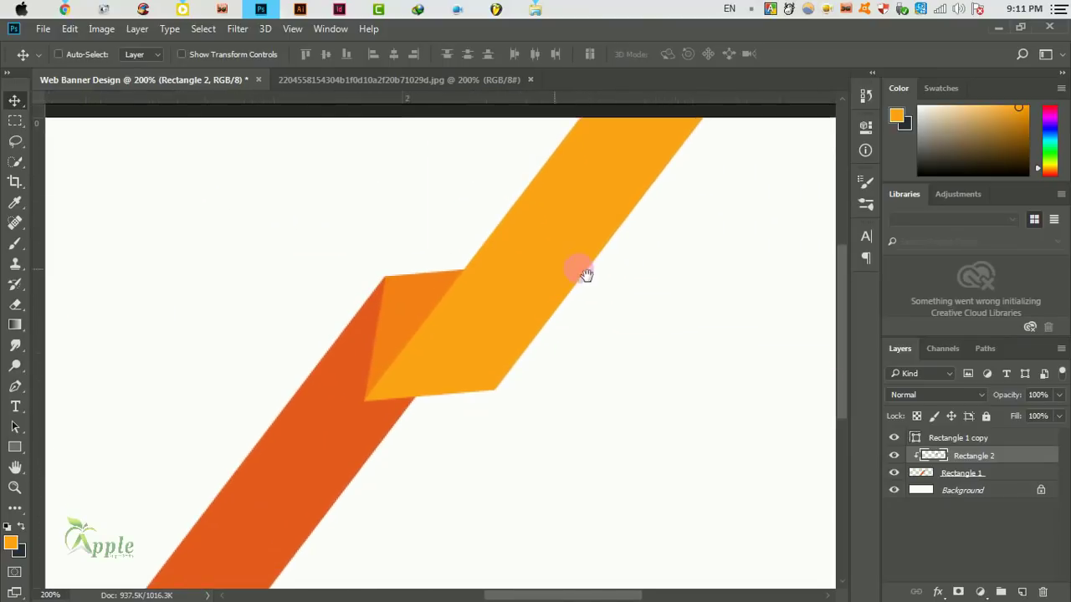
pyautogui.keyDown('alt'); pyautogui.click(447, 298); pyautogui.keyUp('alt')
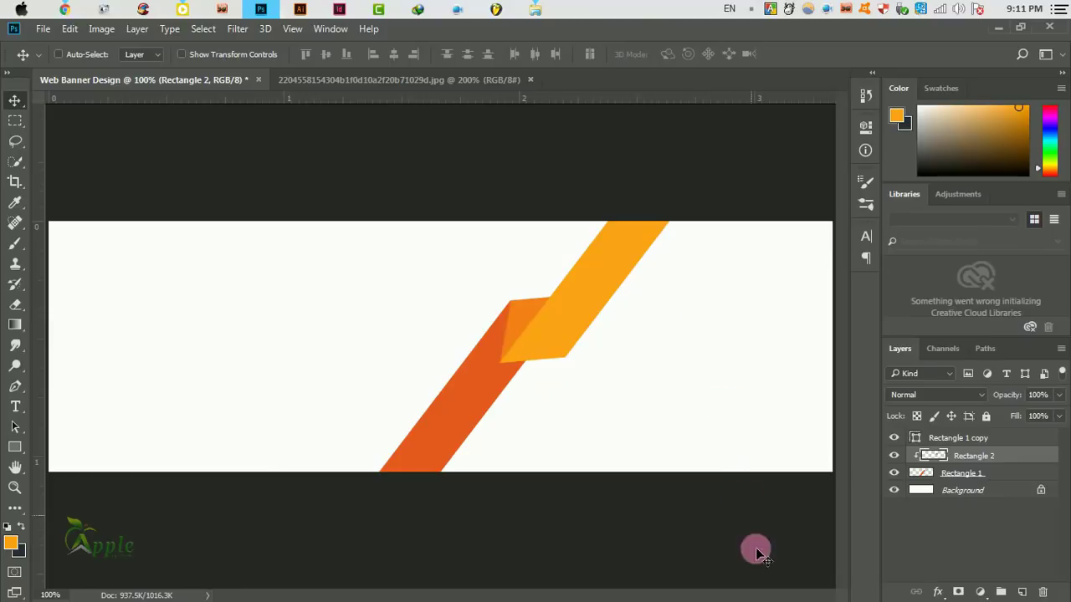
# - Move the upper yellow strip down-right, then stretch Rectangle 2 taller and tilt it slightly
pyautogui.click(961, 441)
pyautogui.moveTo(615, 284)
pyautogui.mouseDown()
pyautogui.moveTo(620, 318)
pyautogui.moveTo(617, 306)
pyautogui.mouseUp()
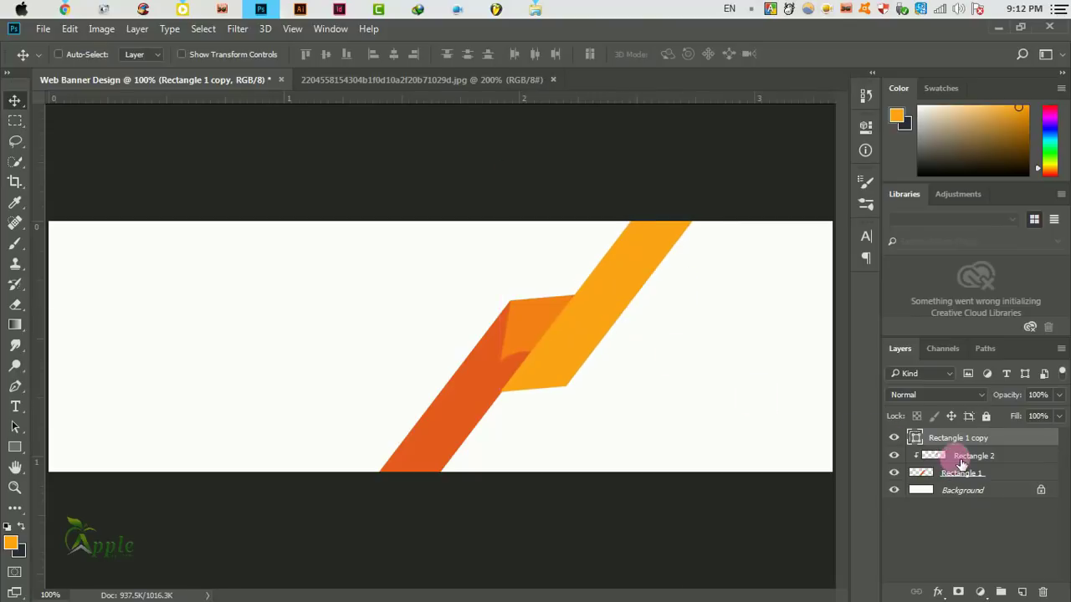
pyautogui.click(960, 458)
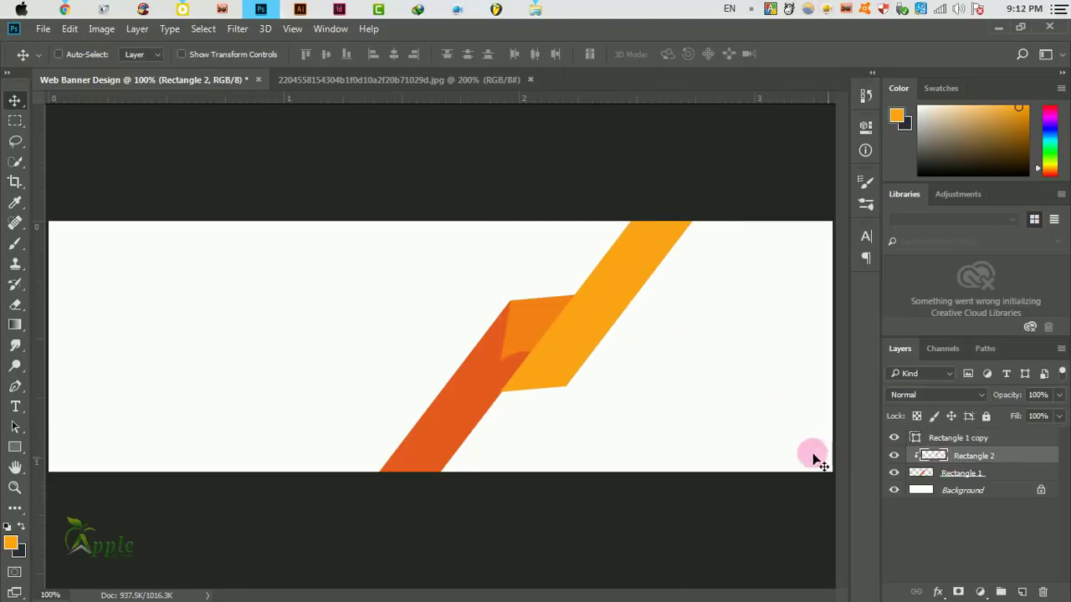
pyautogui.click(71, 29)
pyautogui.click(175, 317)
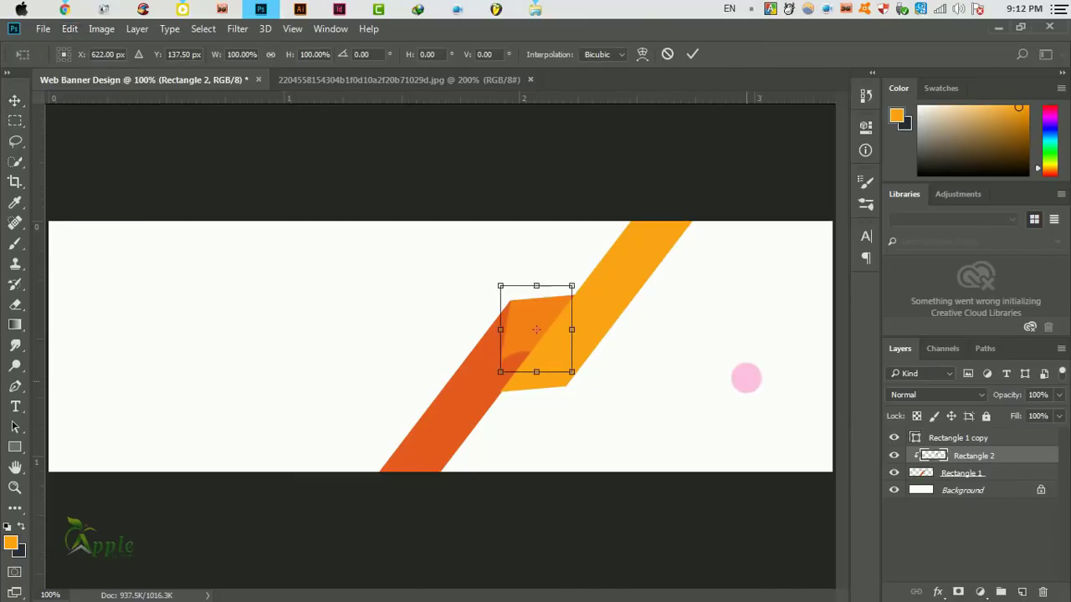
pyautogui.moveTo(553, 380)
pyautogui.mouseDown()
pyautogui.moveTo(549, 425)
pyautogui.moveTo(580, 432)
pyautogui.mouseUp()
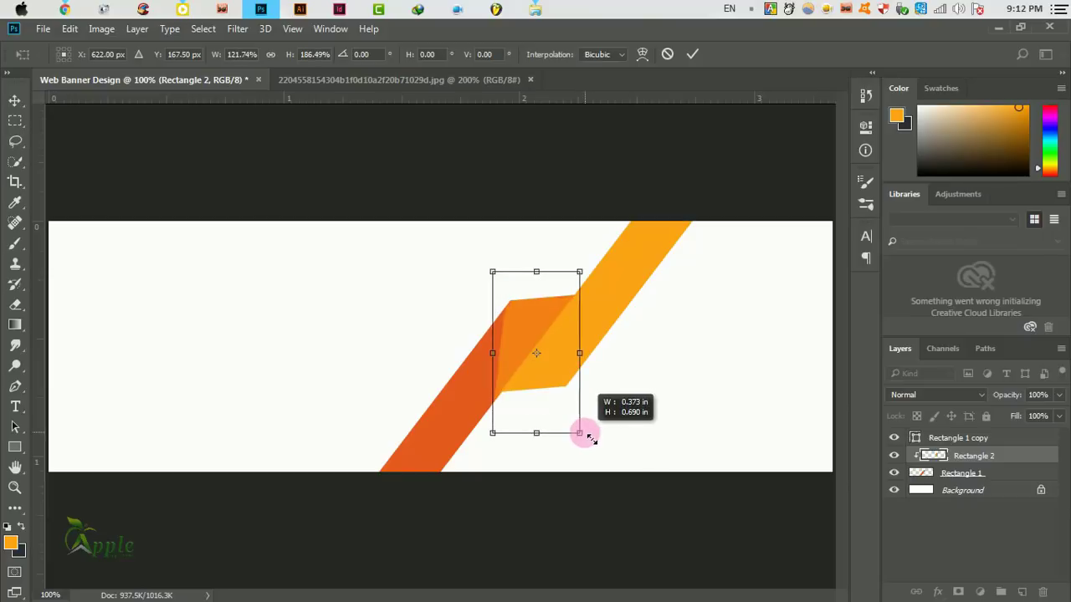
pyautogui.moveTo(676, 421); pyautogui.dragTo(676, 415)
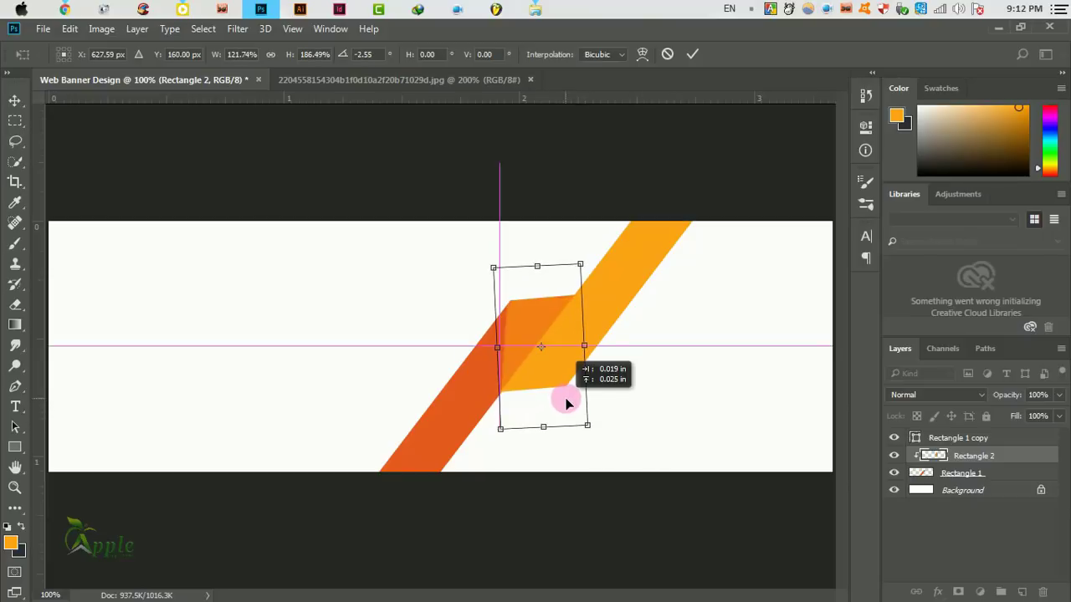
# - Reposition Rectangle 2, rotate it to about -1.43° and narrow it to 114.6% width
pyautogui.moveTo(560, 406); pyautogui.dragTo(566, 398)
pyautogui.moveTo(626, 383); pyautogui.dragTo(630, 390)
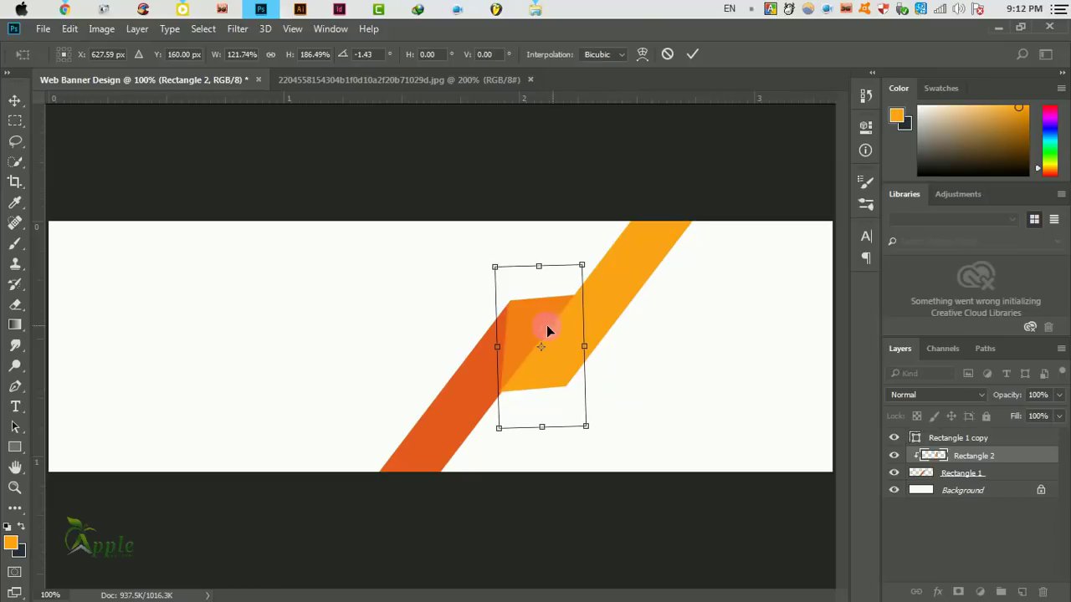
pyautogui.scroll(3, 539, 322)
pyautogui.moveTo(566, 342); pyautogui.dragTo(548, 313)
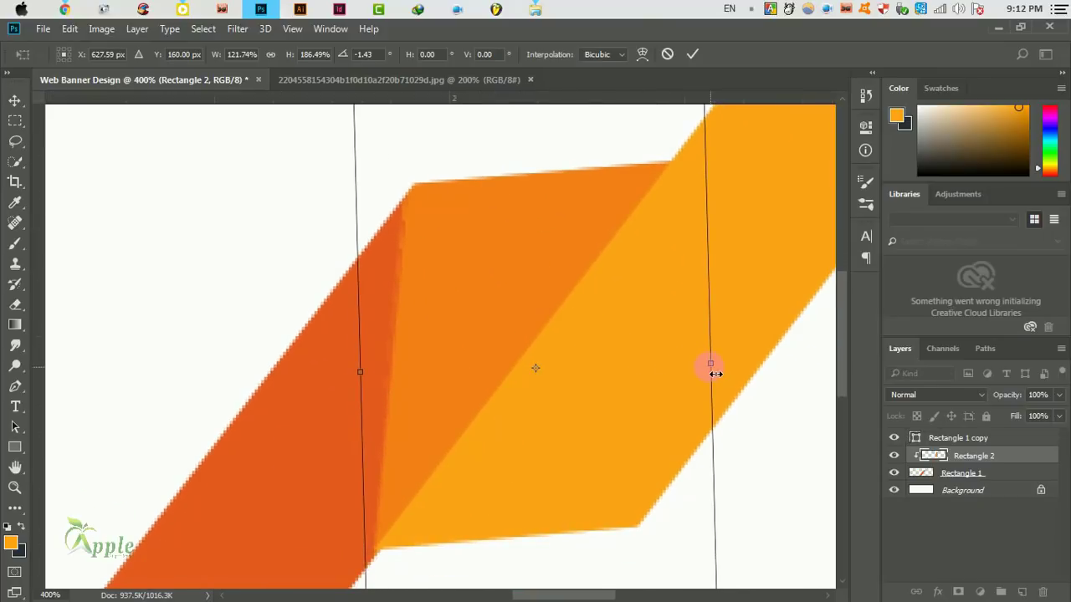
pyautogui.moveTo(715, 373); pyautogui.dragTo(755, 374)
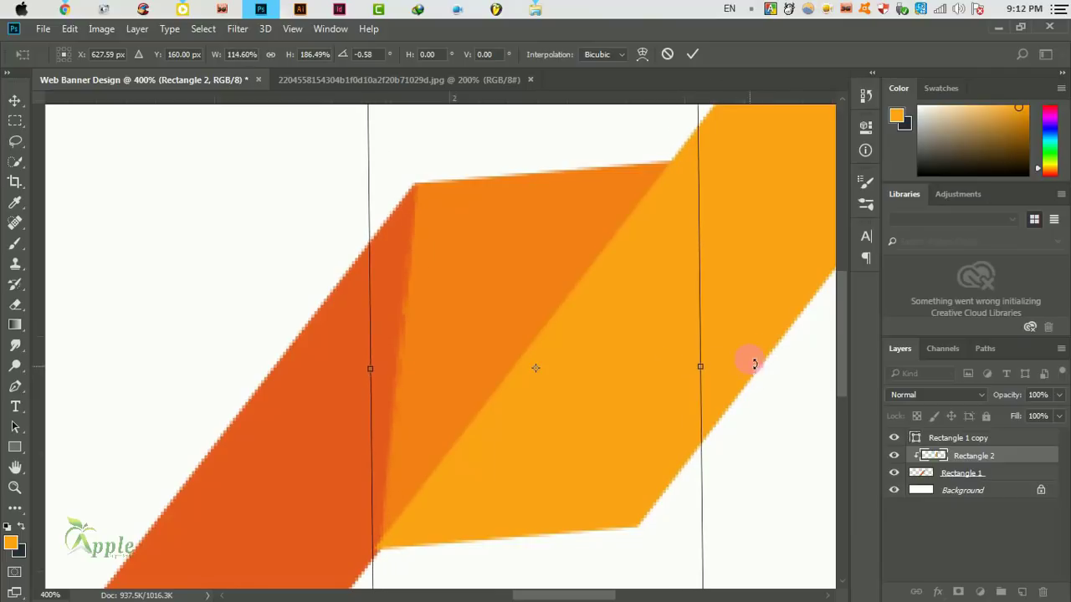
pyautogui.click(694, 55)
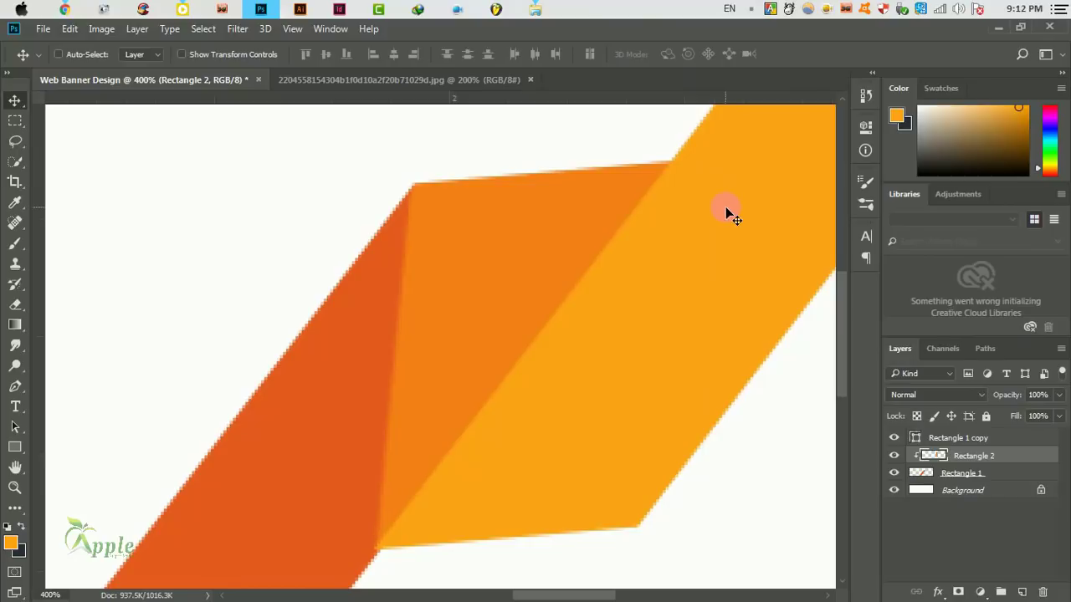
# - Rotate the Rectangle 2 fold shape by a further 0.43°
pyautogui.hotkey('ctrl', 't')
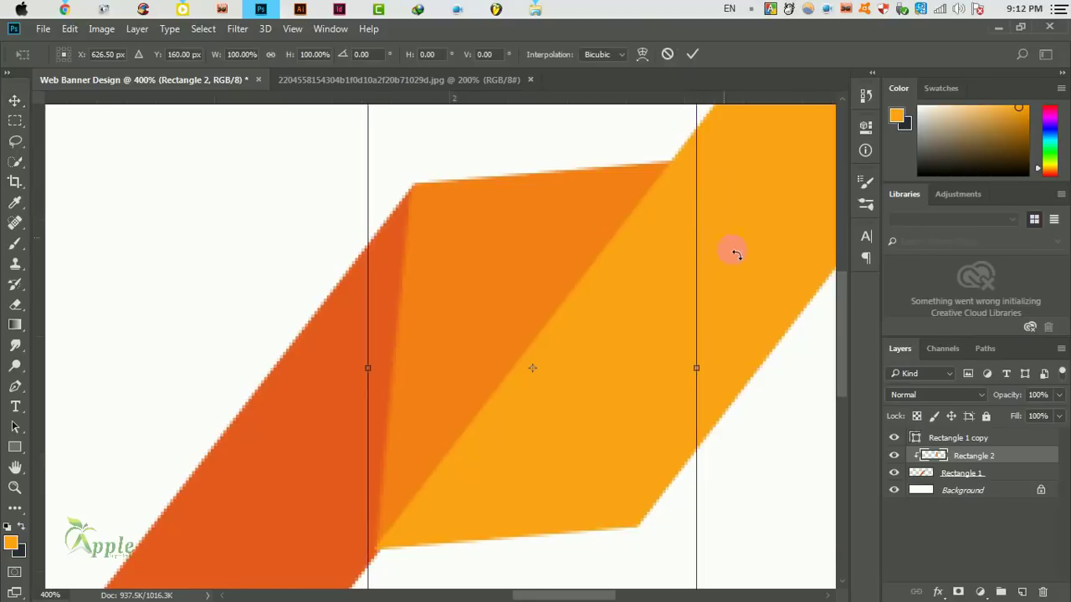
pyautogui.moveTo(742, 278); pyautogui.dragTo(745, 277)
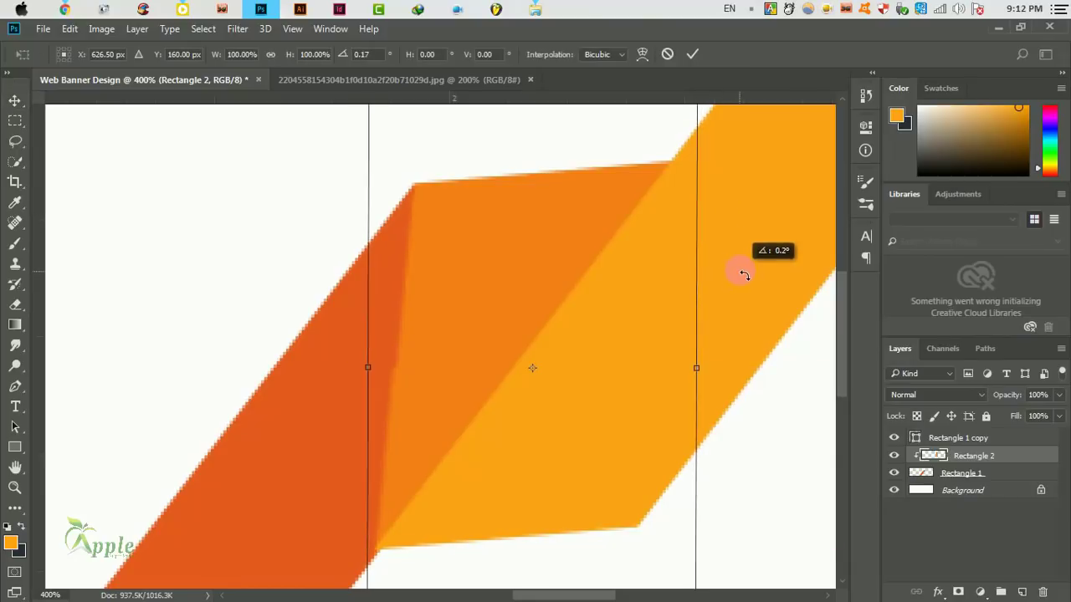
pyautogui.click(693, 53)
pyautogui.scroll(-1, 447, 224)
# - Bring the ribbon's middle fold into view and nudge the upper yellow strip slightly left
pyautogui.scroll(-3, 447, 225)
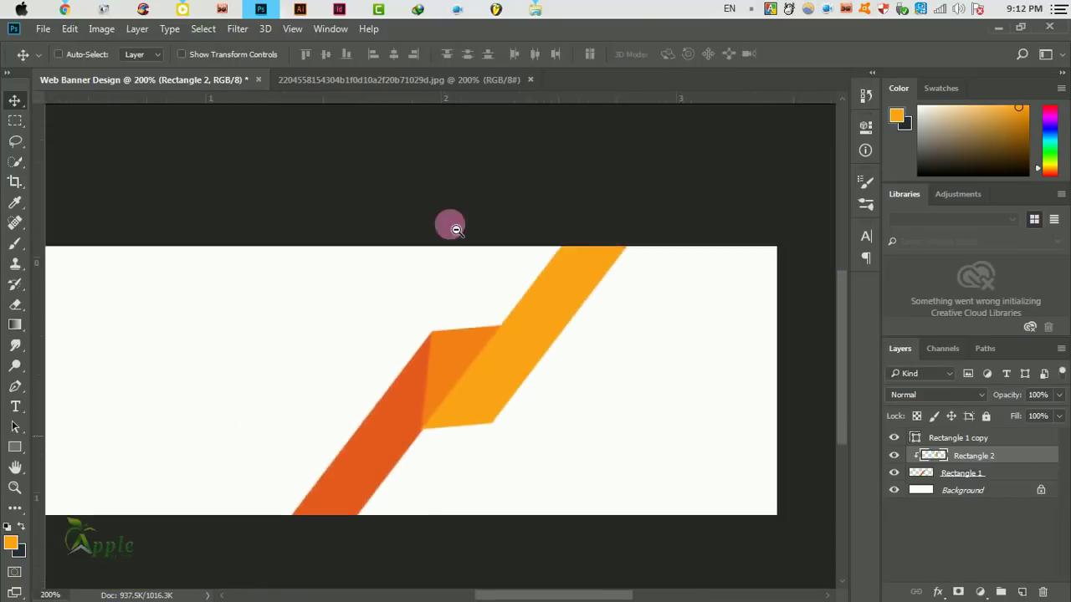
pyautogui.scroll(-1, 447, 224)
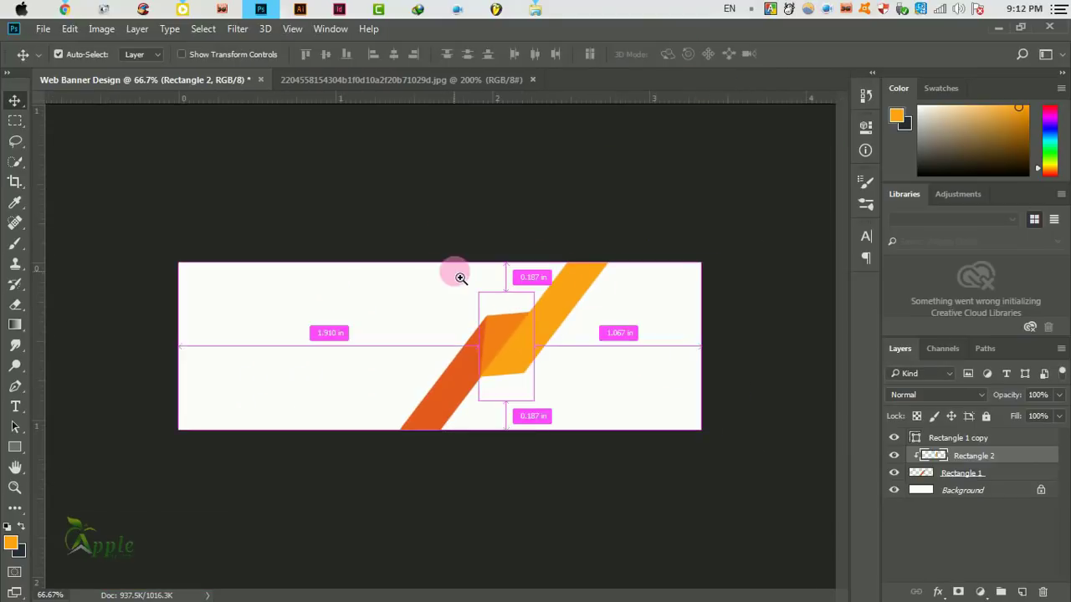
pyautogui.scroll(2, 454, 276)
pyautogui.moveTo(591, 315); pyautogui.dragTo(449, 292)
pyautogui.scroll(-1, 558, 311)
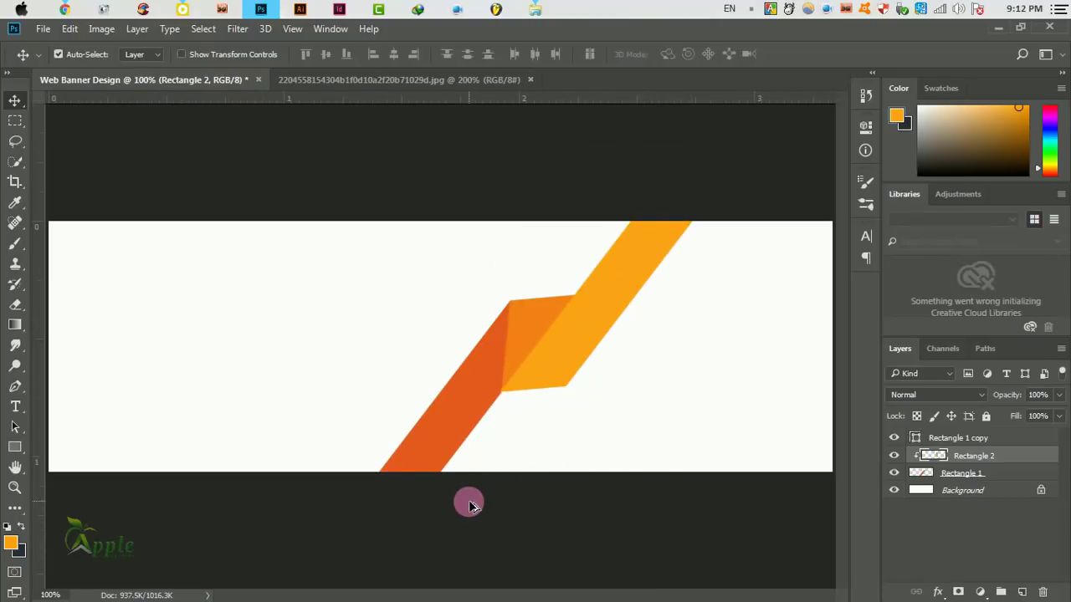
pyautogui.hotkey('shift', 'Left')
pyautogui.hotkey('shift', 'Left')
pyautogui.hotkey('shift', 'Left')
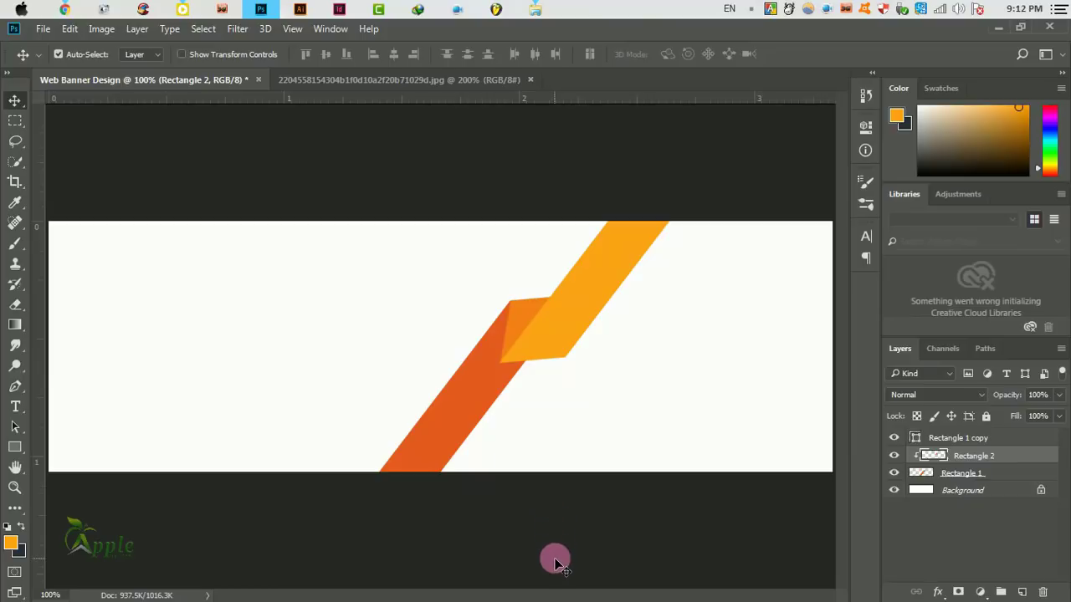
pyautogui.keyDown('ctrl'); pyautogui.click(935, 454); pyautogui.keyUp('ctrl')
# - Duplicate the stripe, scale the copy to about 48% and move it above the main stripe
pyautogui.click(970, 475)
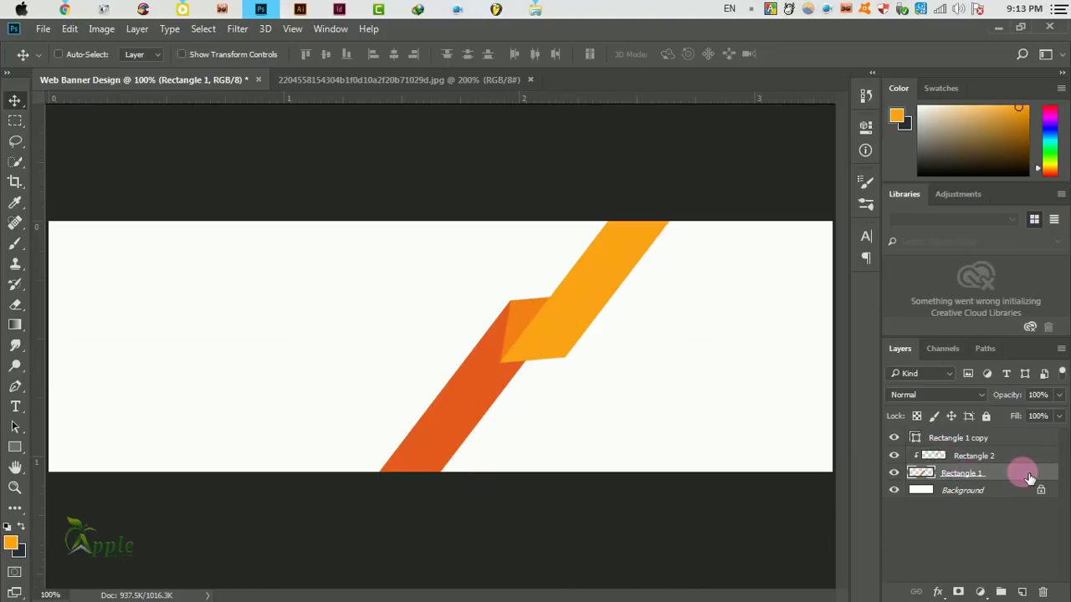
pyautogui.moveTo(1008, 438); pyautogui.dragTo(1022, 583)
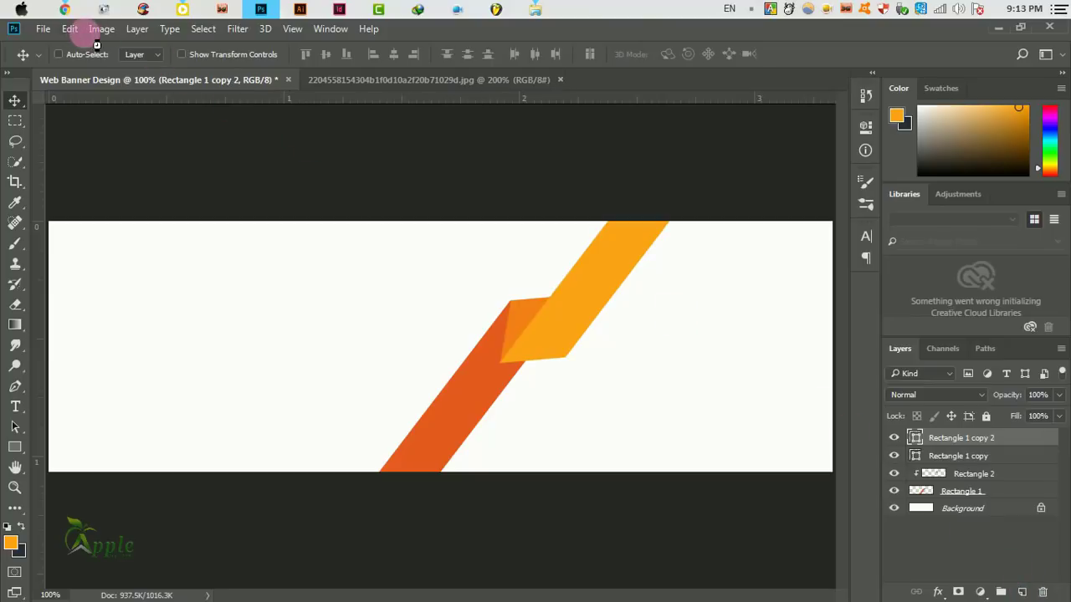
pyautogui.click(70, 29)
pyautogui.click(167, 319)
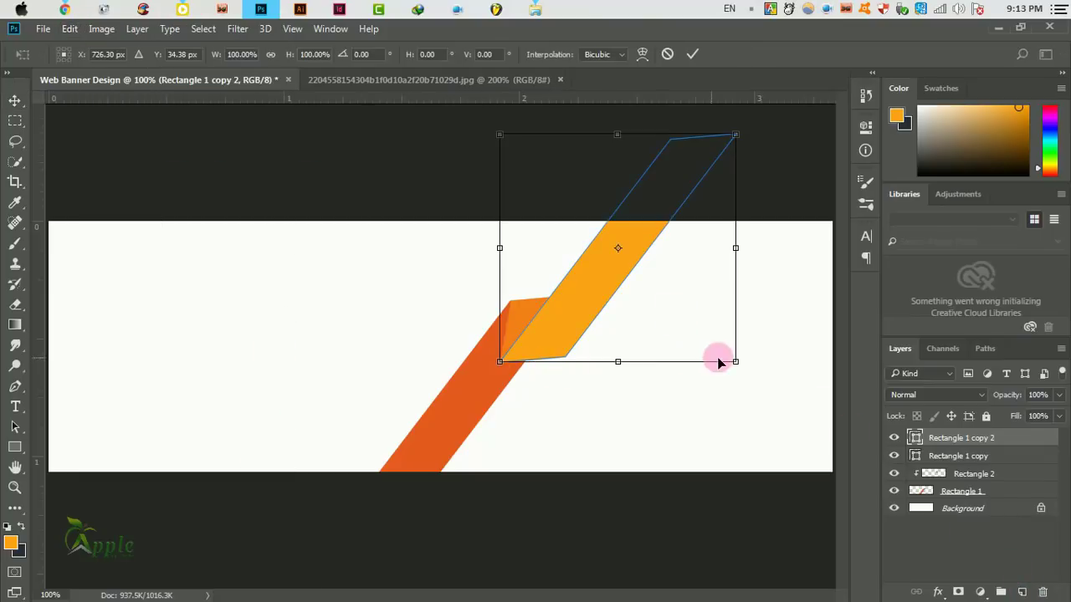
pyautogui.moveTo(726, 357); pyautogui.dragTo(673, 301)
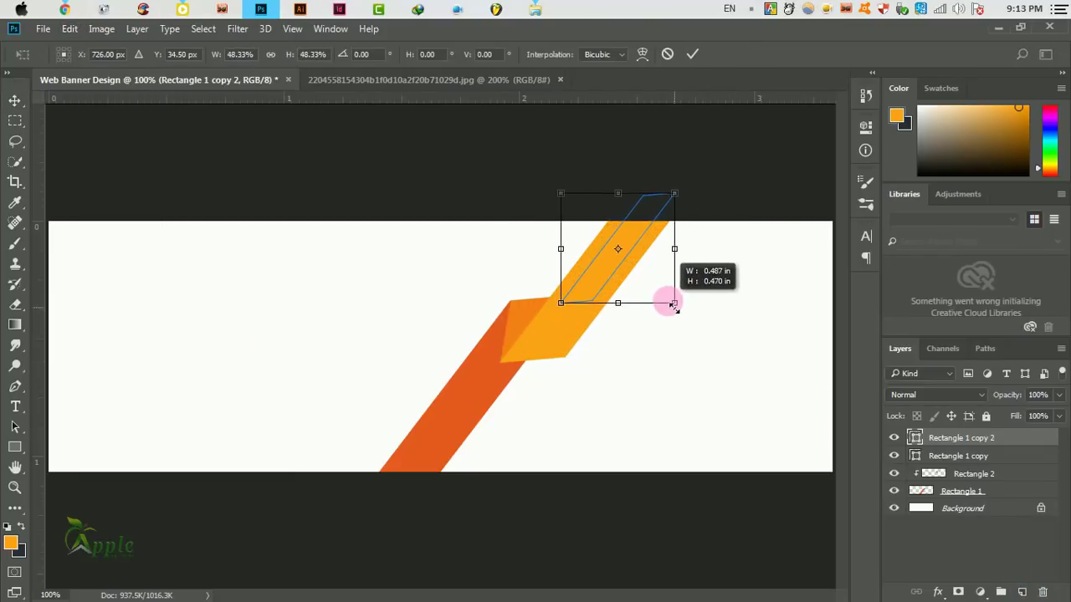
pyautogui.click(693, 53)
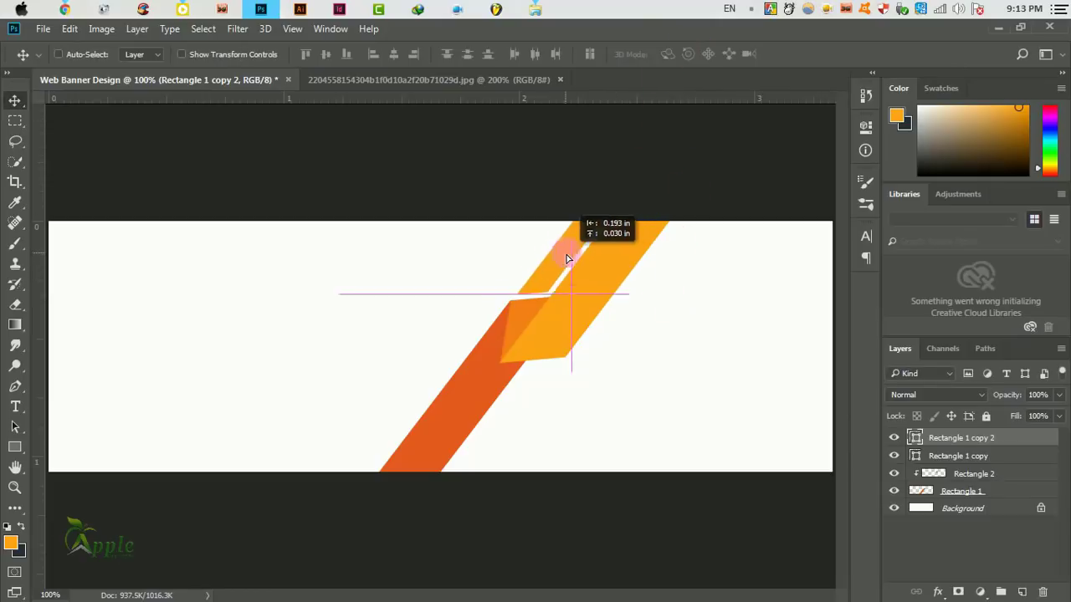
pyautogui.moveTo(631, 278)
pyautogui.mouseDown()
pyautogui.moveTo(548, 253)
pyautogui.moveTo(559, 251)
pyautogui.mouseUp()
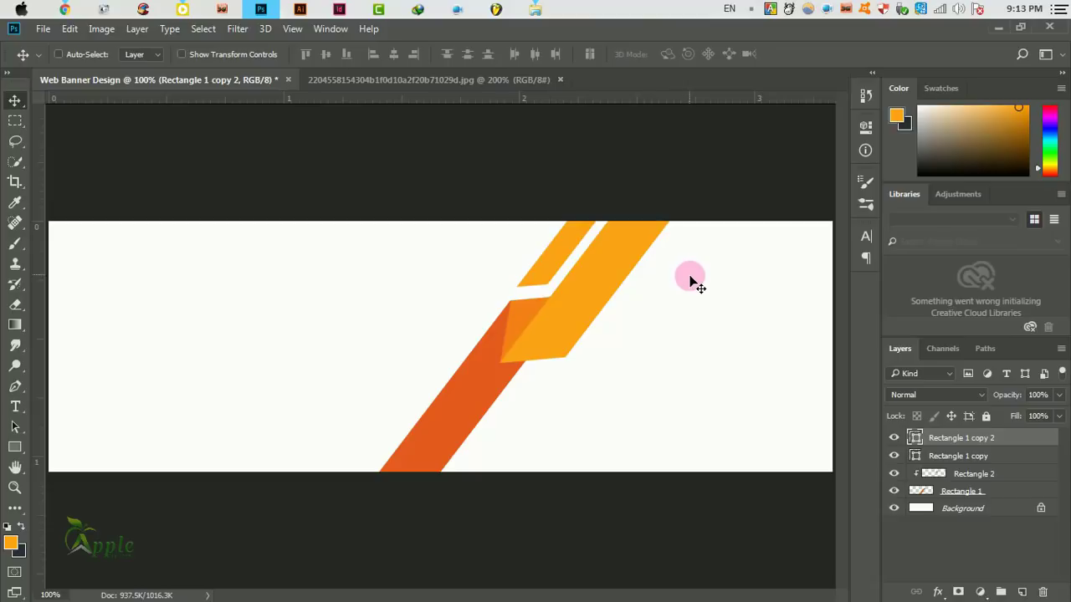
# - Fill Rectangle 1 copy 2 with light grey c6c7c8
pyautogui.doubleClick(916, 437)
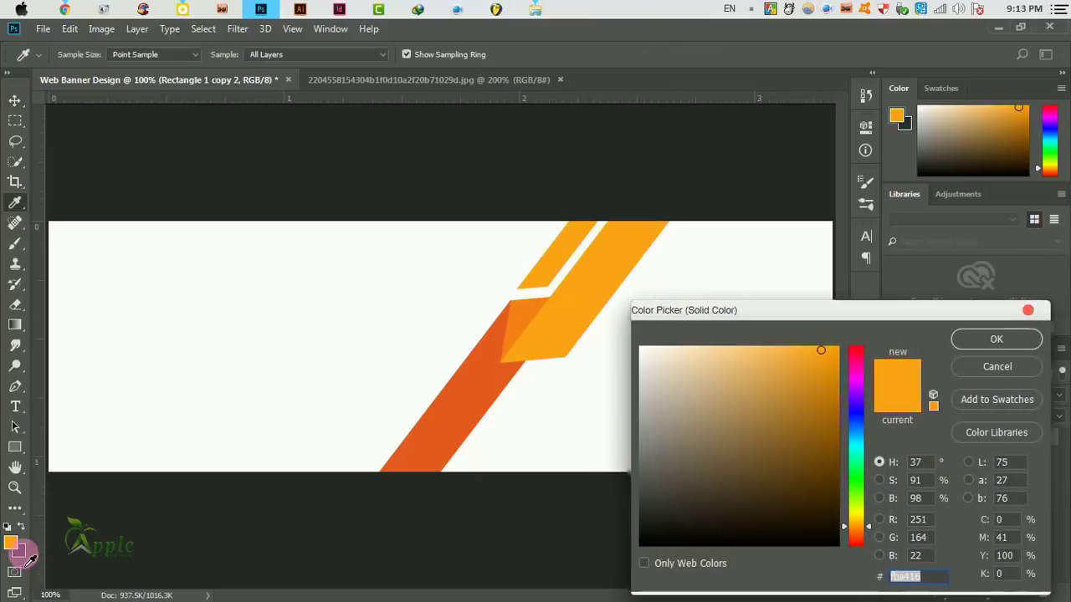
pyautogui.click(121, 552)
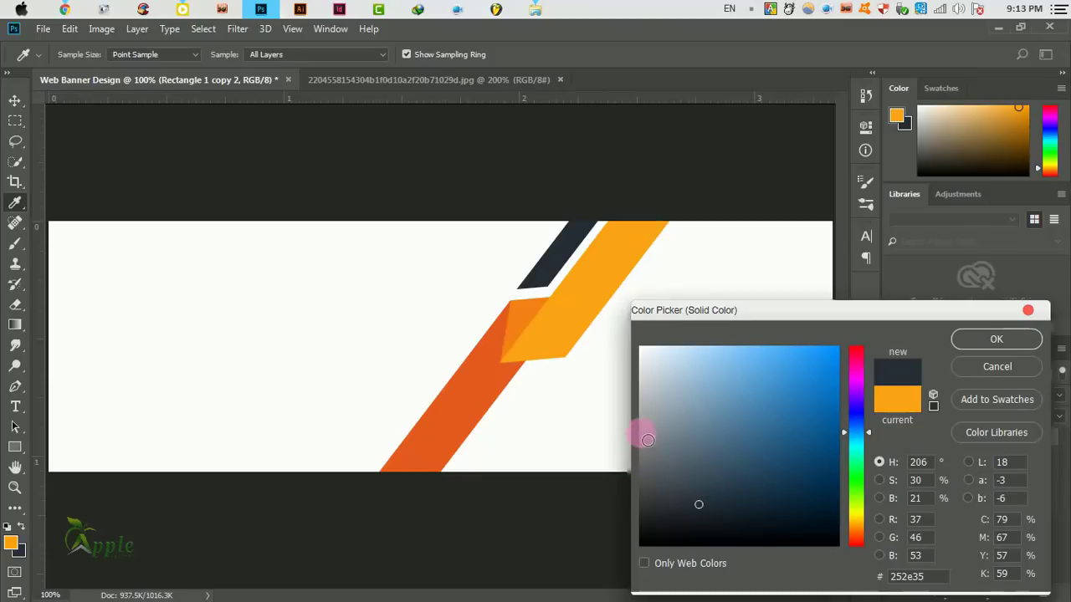
pyautogui.moveTo(648, 440); pyautogui.dragTo(639, 428)
pyautogui.click(642, 390)
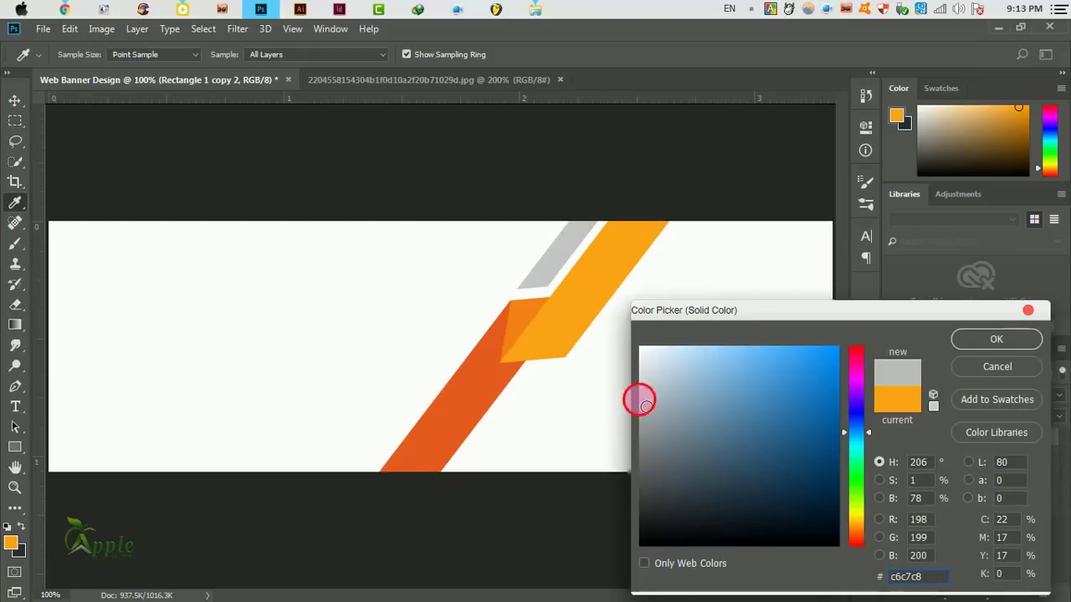
pyautogui.click(640, 401)
pyautogui.click(961, 338)
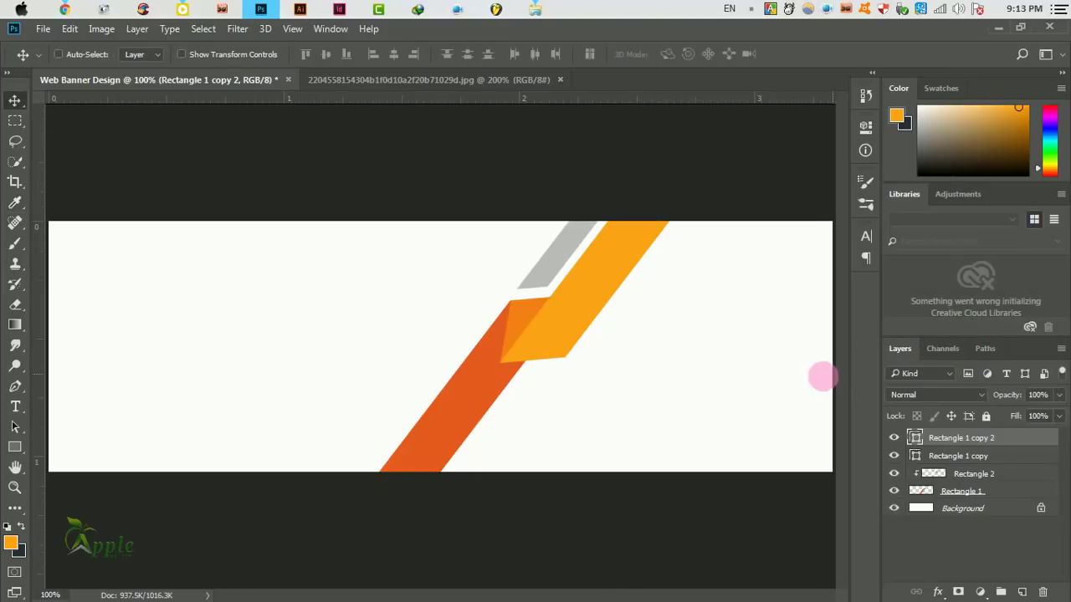
# - Target the Background layer and choose the Pen tool for the next shape
pyautogui.moveTo(1019, 452); pyautogui.dragTo(987, 490)
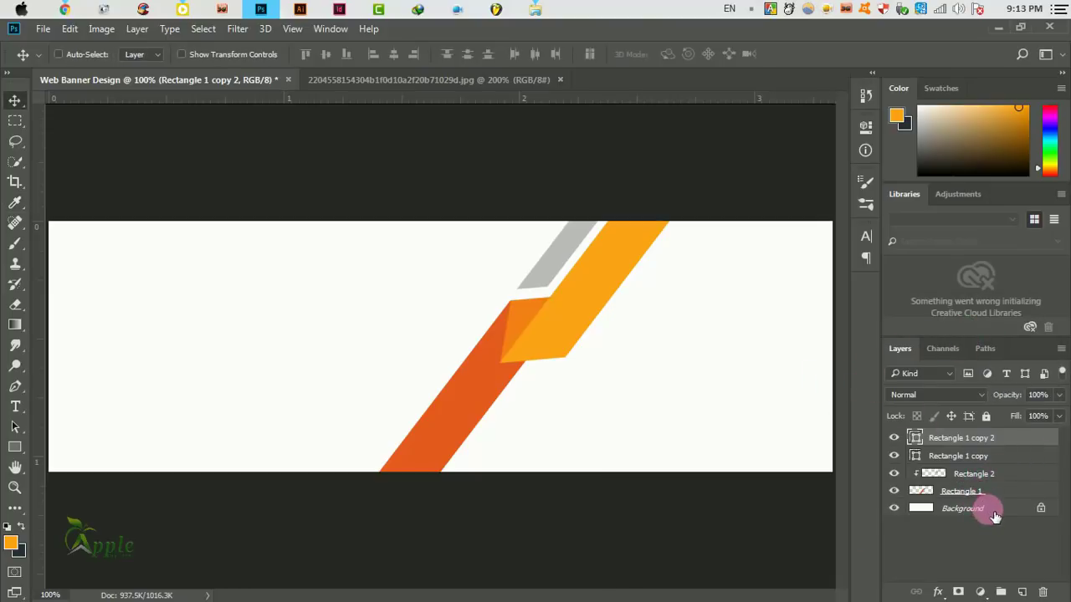
pyautogui.click(994, 516)
pyautogui.click(22, 383)
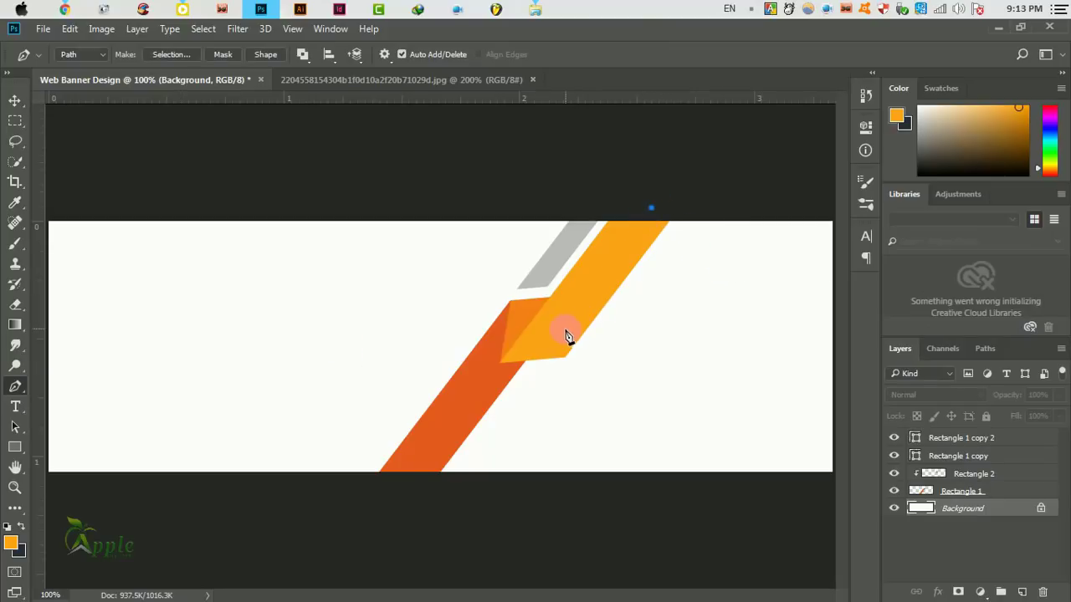
# - Draw a four-corner Pen shape in Shape mode covering the banner's right side
pyautogui.click(96, 56)
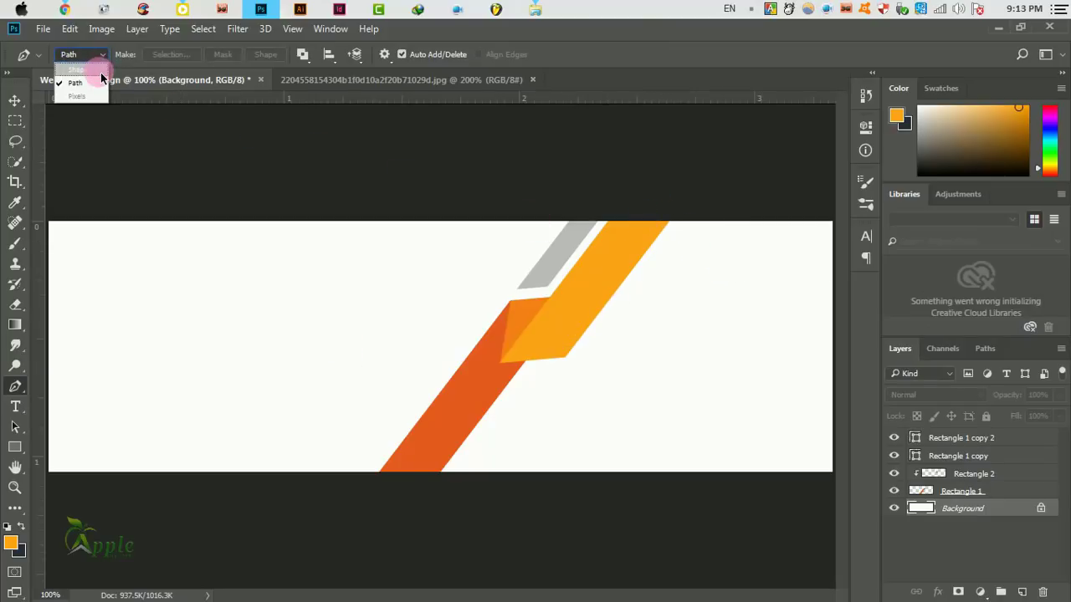
pyautogui.click(73, 89)
pyautogui.click(645, 206)
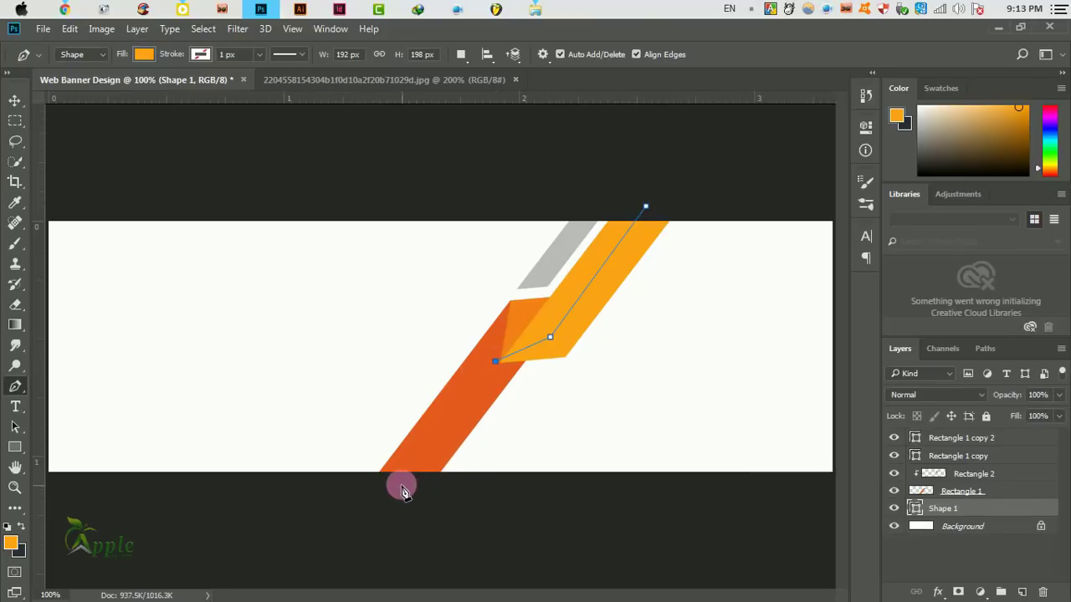
pyautogui.click(832, 486)
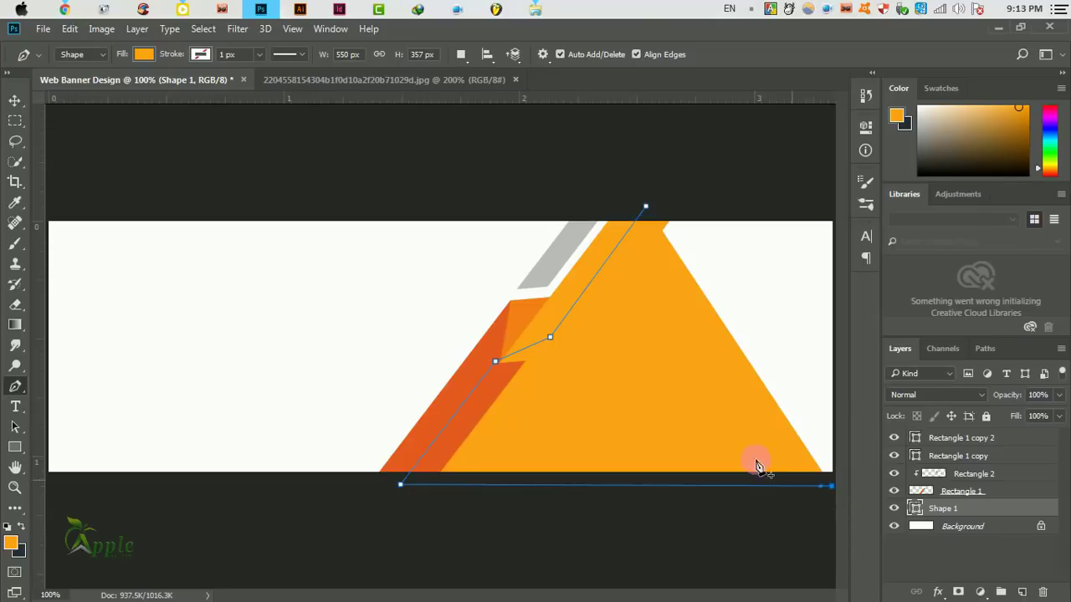
pyautogui.keyDown('alt'); pyautogui.click(636, 381); pyautogui.keyUp('alt')
pyautogui.click(742, 245)
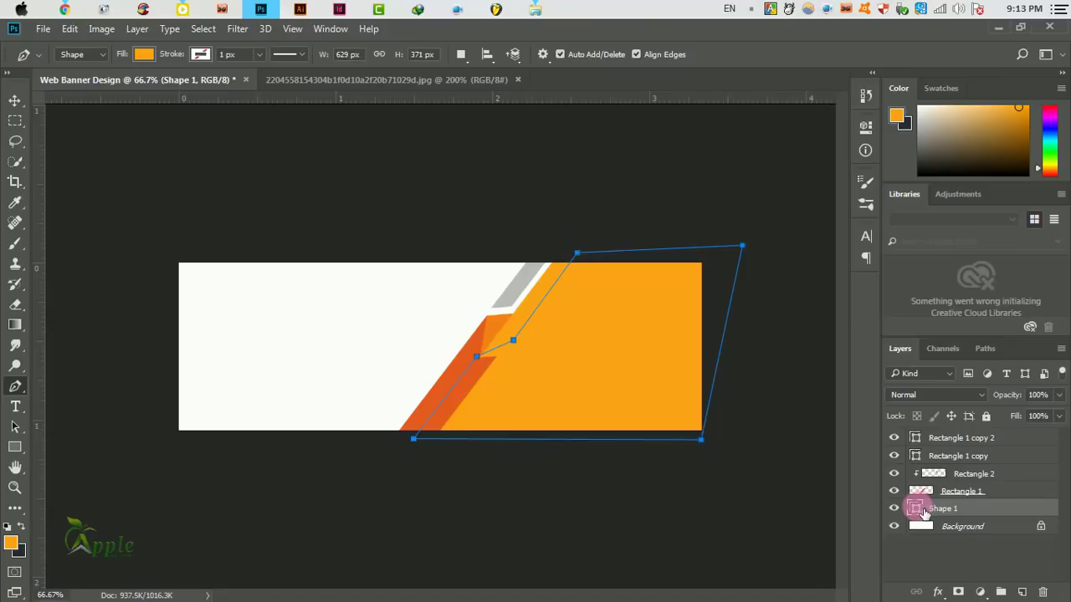
# - Fill the new Shape 1 layer with dark navy #252e35
pyautogui.doubleClick(923, 512)
pyautogui.write('252e35')
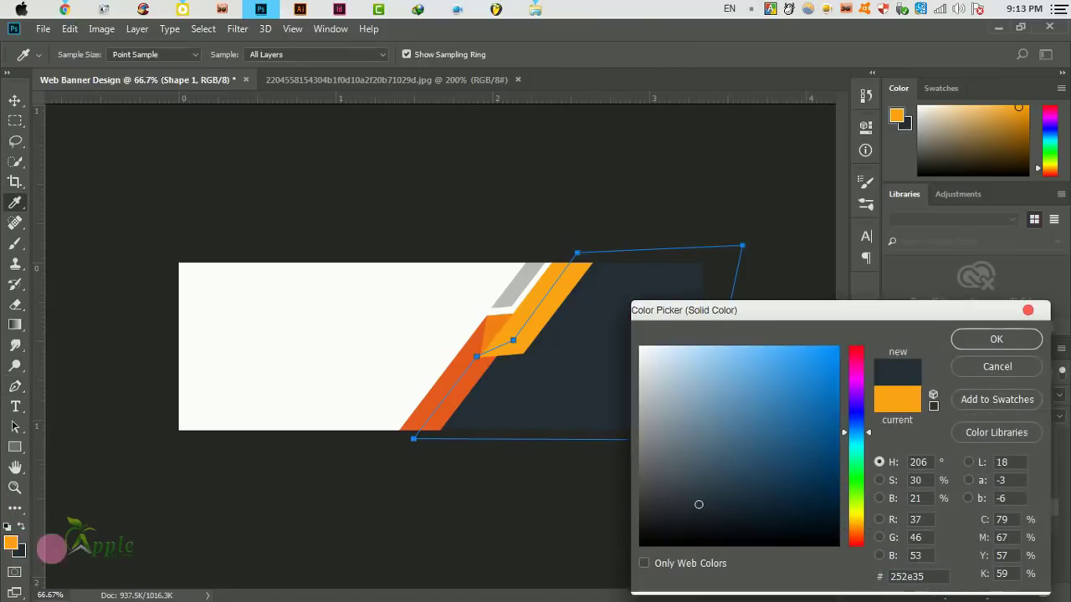
pyautogui.click(995, 338)
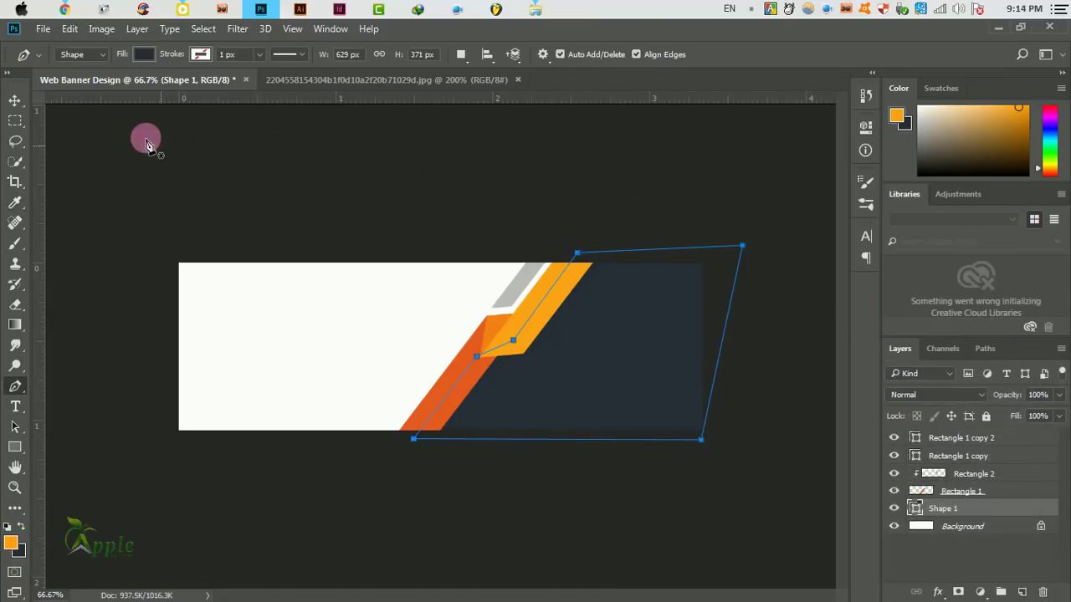
pyautogui.click(15, 101)
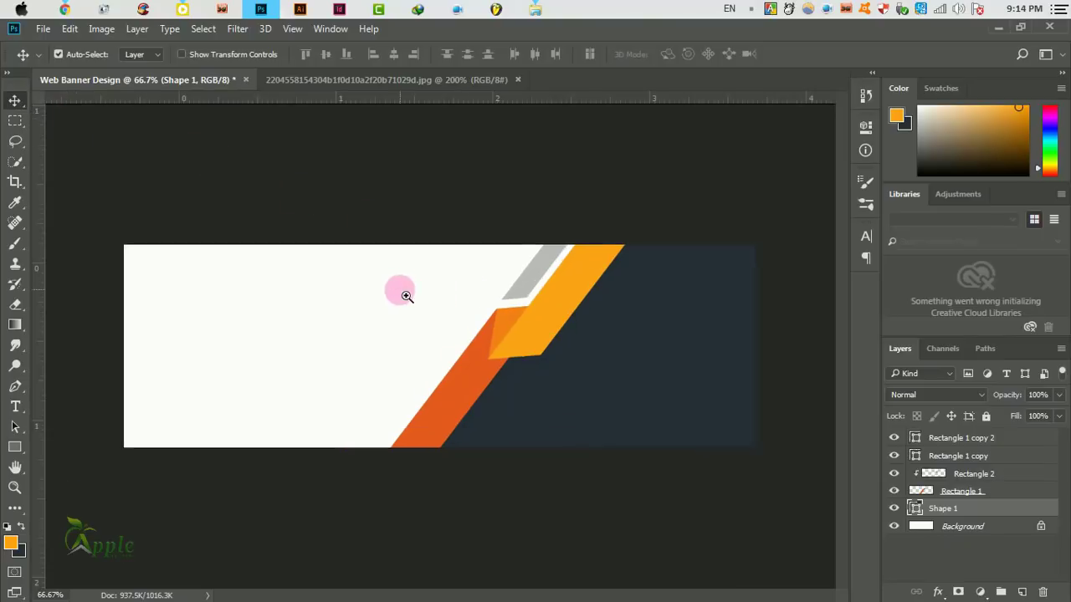
# - Select the stripe and panel layers in the Layers panel
pyautogui.scroll(3, 406, 292)
pyautogui.scroll(-1, 394, 289)
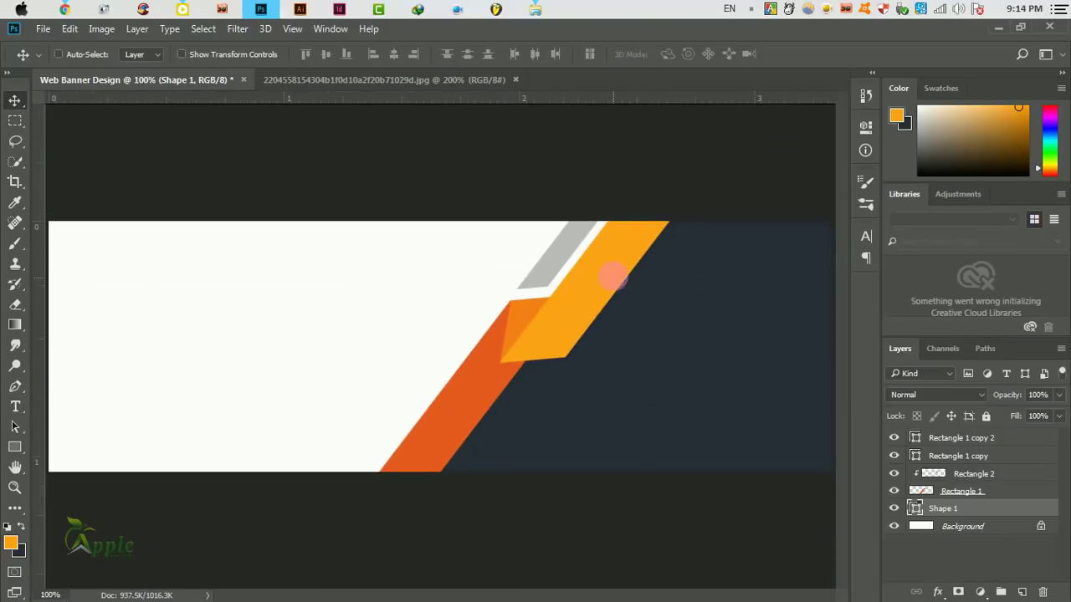
pyautogui.scroll(-1, 526, 268)
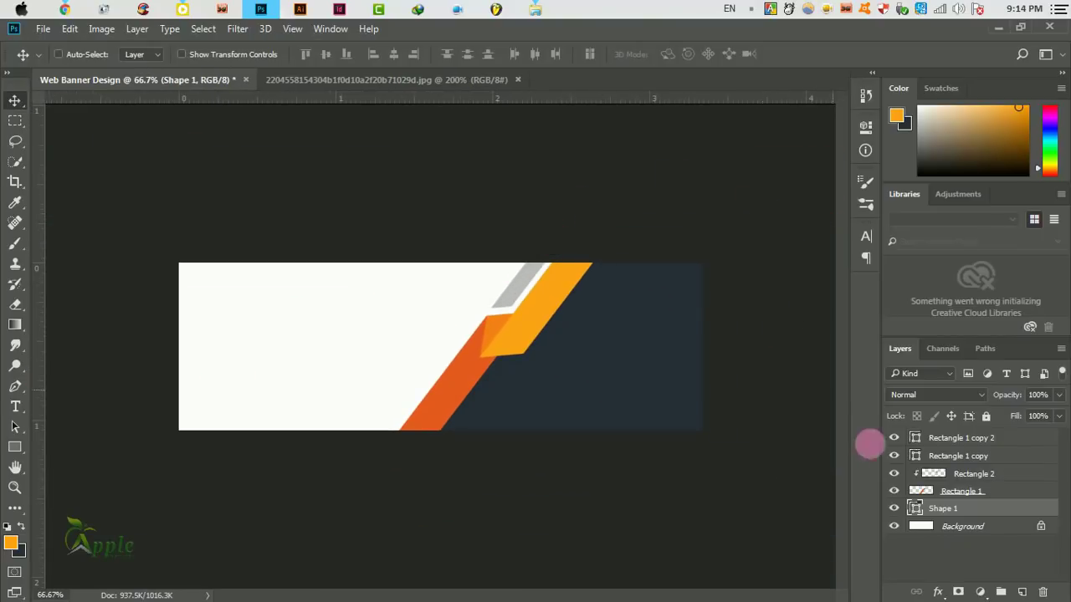
pyautogui.press('ctrl')
pyautogui.keyDown('ctrl'); pyautogui.click(992, 491); pyautogui.keyUp('ctrl')
pyautogui.keyDown('ctrl'); pyautogui.click(996, 474); pyautogui.keyUp('ctrl')
pyautogui.keyDown('ctrl'); pyautogui.click(998, 456); pyautogui.keyUp('ctrl')
pyautogui.keyDown('ctrl'); pyautogui.click(999, 437); pyautogui.keyUp('ctrl')
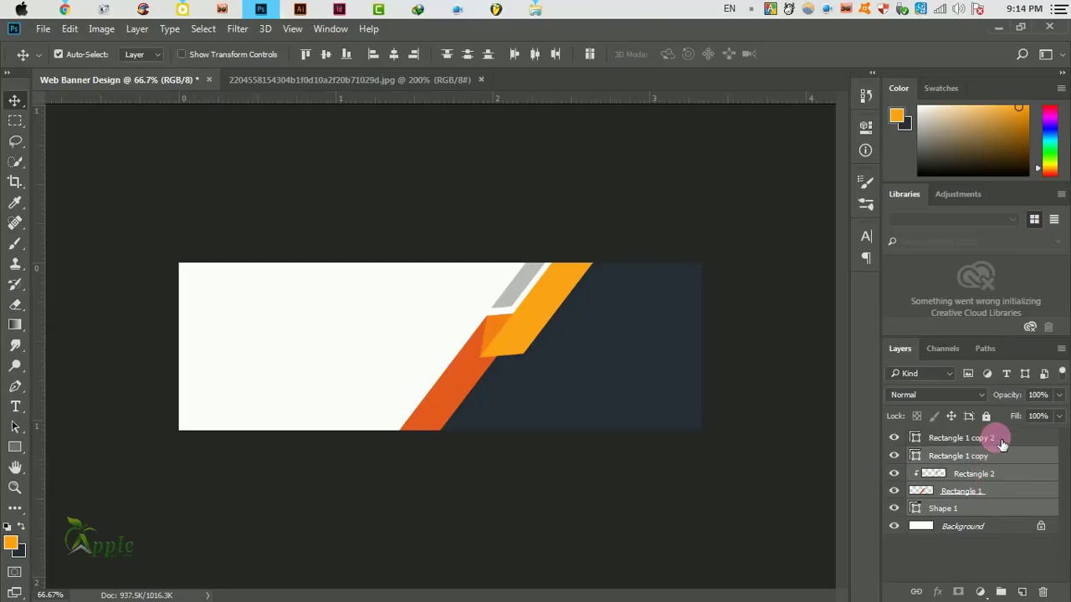
# - Group Rectangle 1 copy 2 through Shape 1 as Group 1 and duplicate it as Group 1 copy
pyautogui.click(66, 32)
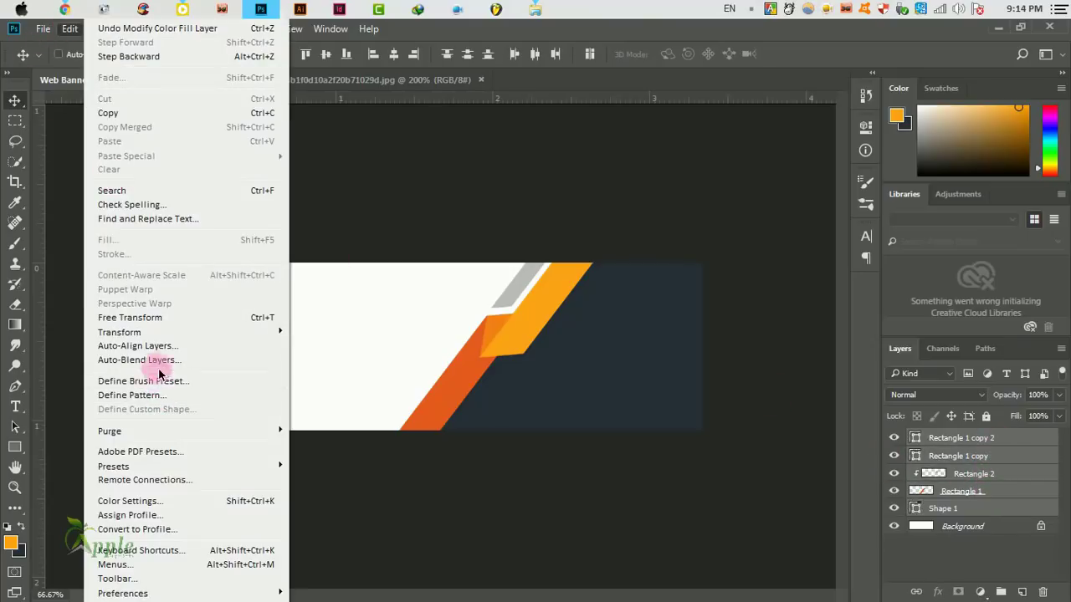
pyautogui.click(1019, 443)
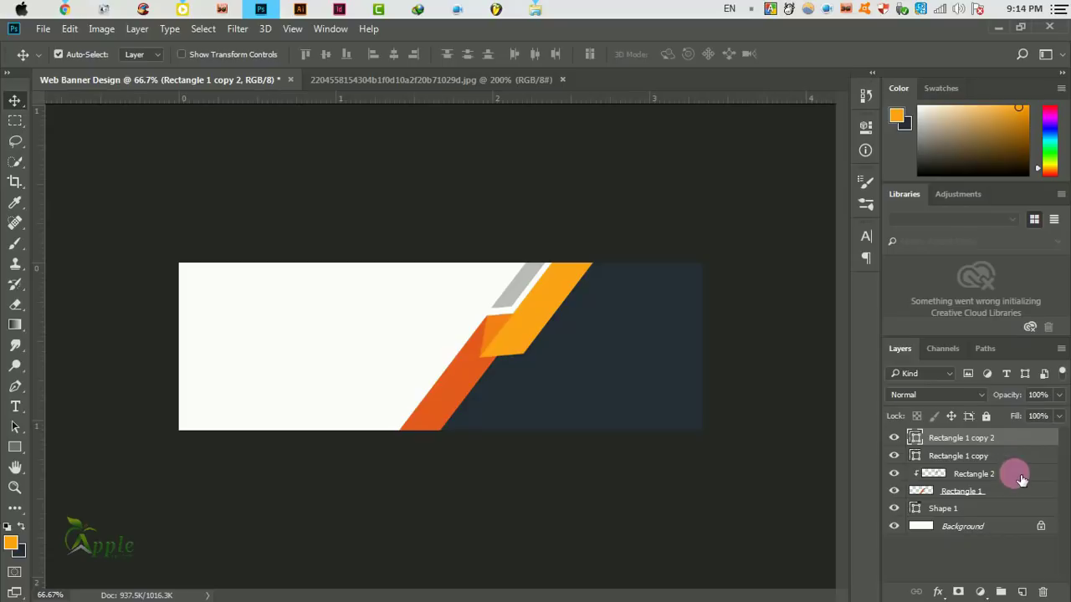
pyautogui.keyDown('shift'); pyautogui.click(1004, 507); pyautogui.keyUp('shift')
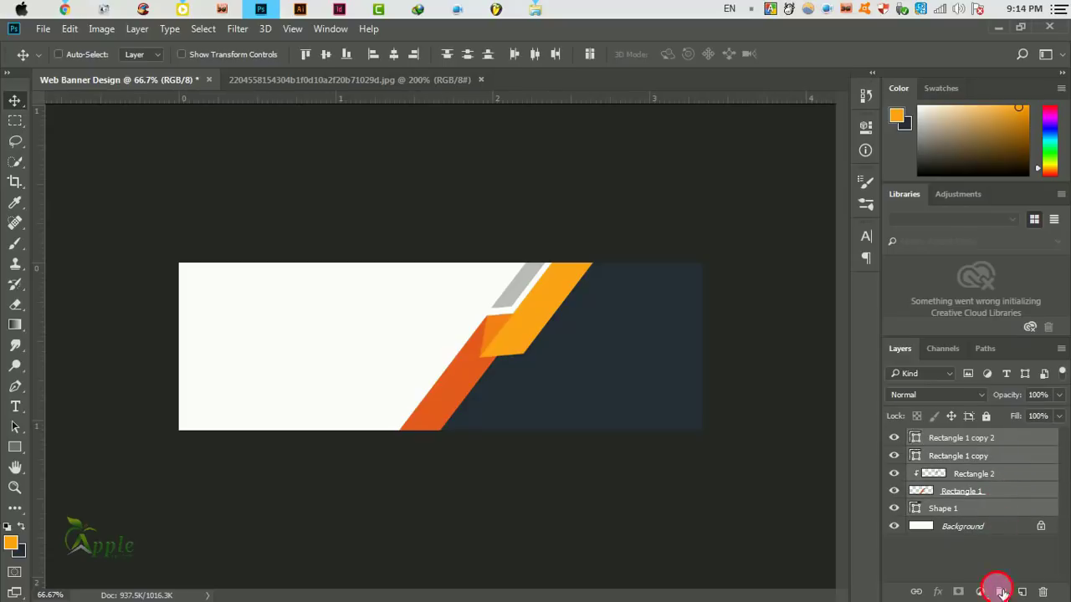
pyautogui.click(1001, 592)
pyautogui.moveTo(978, 439); pyautogui.dragTo(1022, 591)
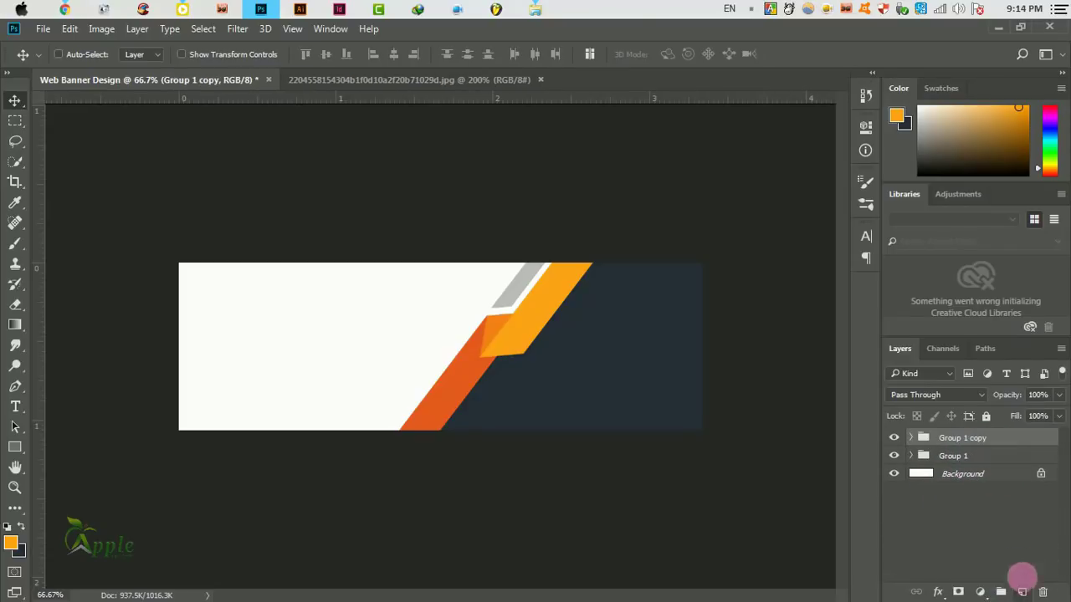
# - Move Group 1 copy to the left and flip it horizontally
pyautogui.click(70, 28)
pyautogui.click(150, 316)
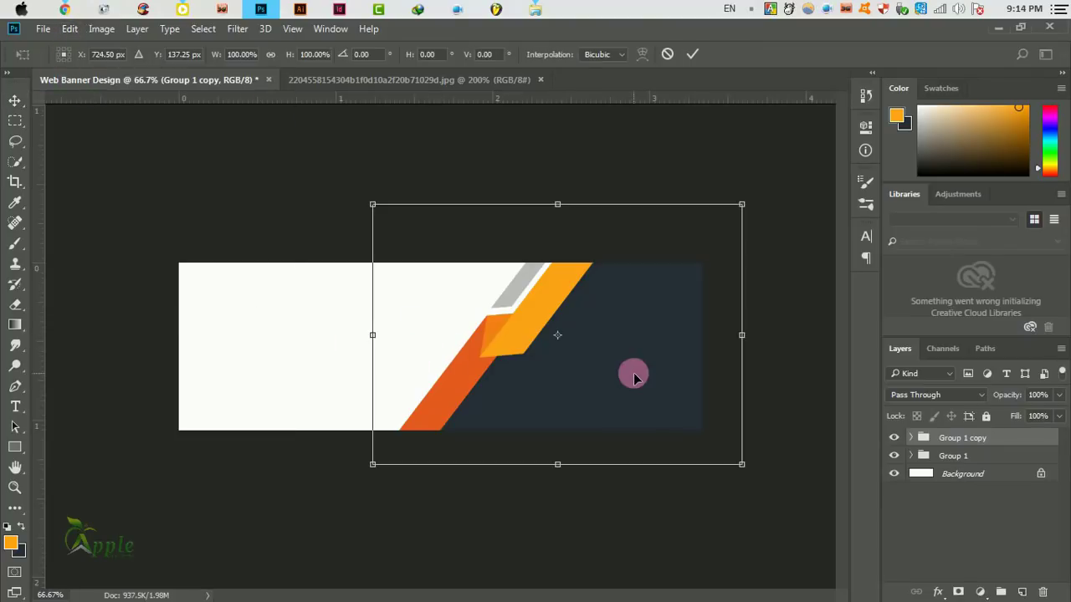
pyautogui.moveTo(633, 378); pyautogui.dragTo(359, 376)
pyautogui.rightClick(367, 381)
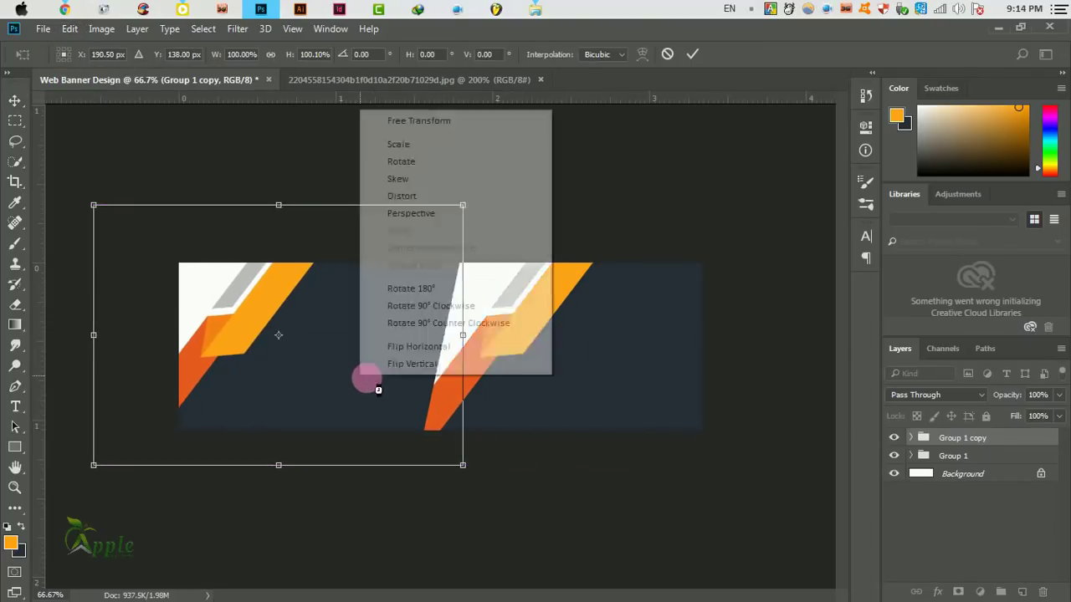
pyautogui.click(449, 348)
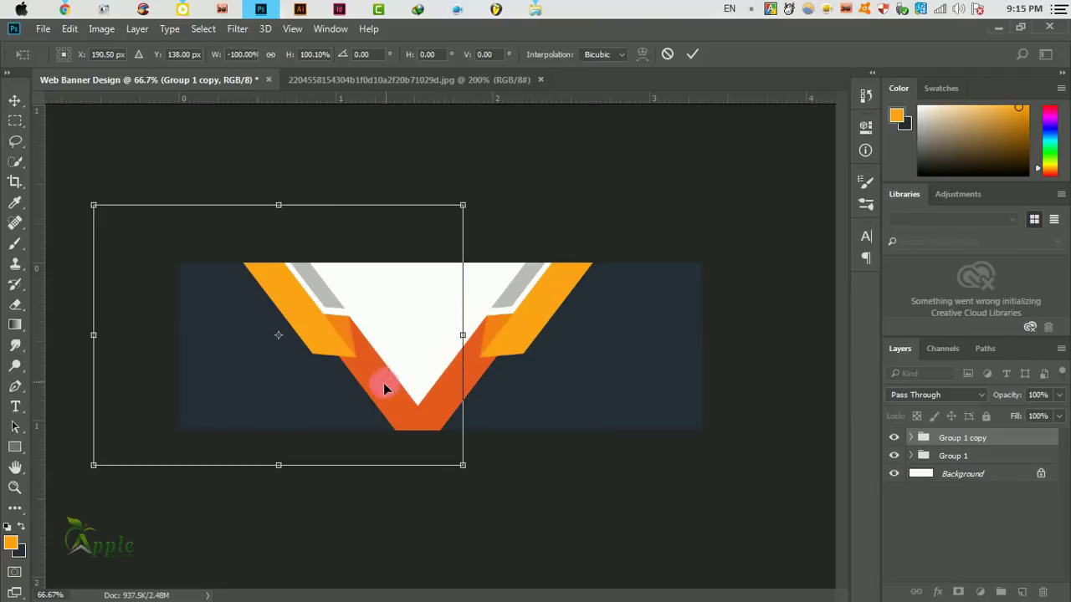
# - Flip the copy vertically and place it at the banner's upper-left end
pyautogui.moveTo(383, 382)
pyautogui.mouseDown()
pyautogui.moveTo(303, 389)
pyautogui.moveTo(364, 360)
pyautogui.moveTo(323, 354)
pyautogui.moveTo(256, 375)
pyautogui.moveTo(242, 431)
pyautogui.mouseUp()
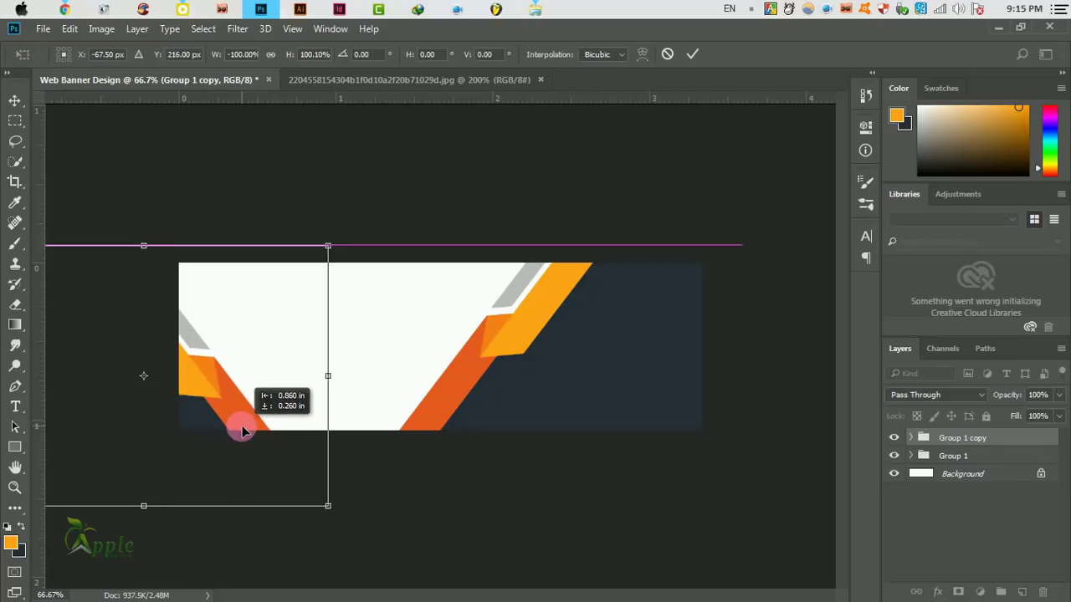
pyautogui.rightClick(242, 430)
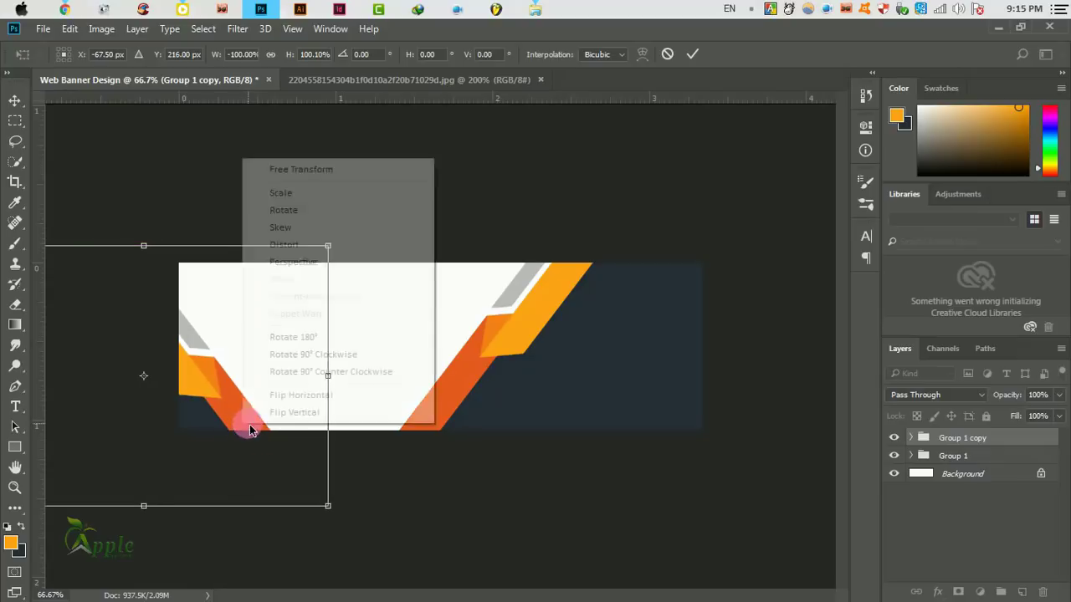
pyautogui.click(306, 411)
pyautogui.moveTo(266, 428)
pyautogui.mouseDown()
pyautogui.moveTo(296, 333)
pyautogui.moveTo(340, 327)
pyautogui.moveTo(330, 332)
pyautogui.mouseUp()
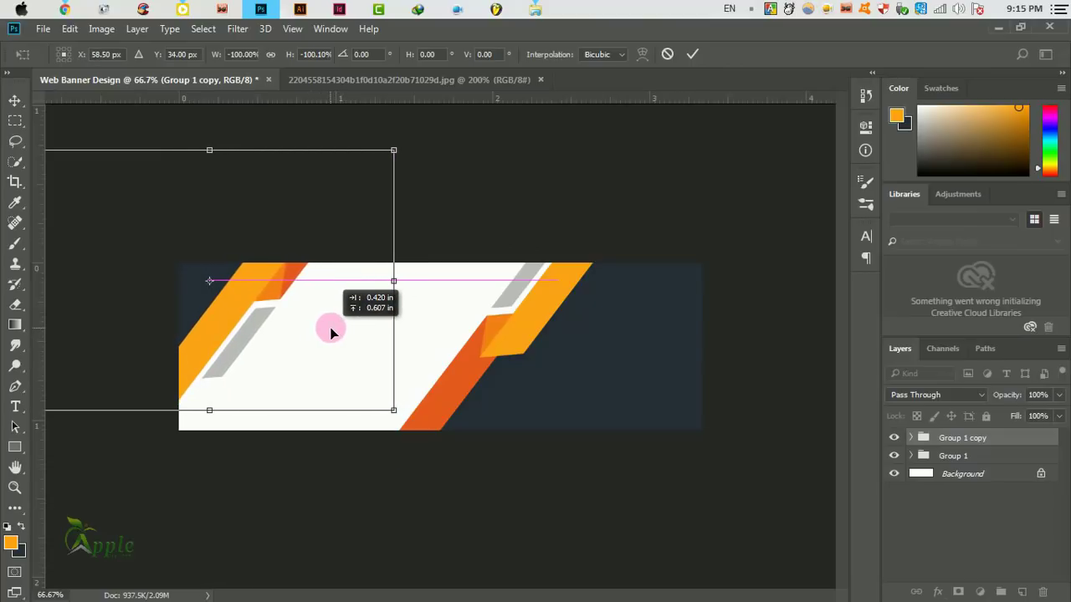
pyautogui.click(692, 54)
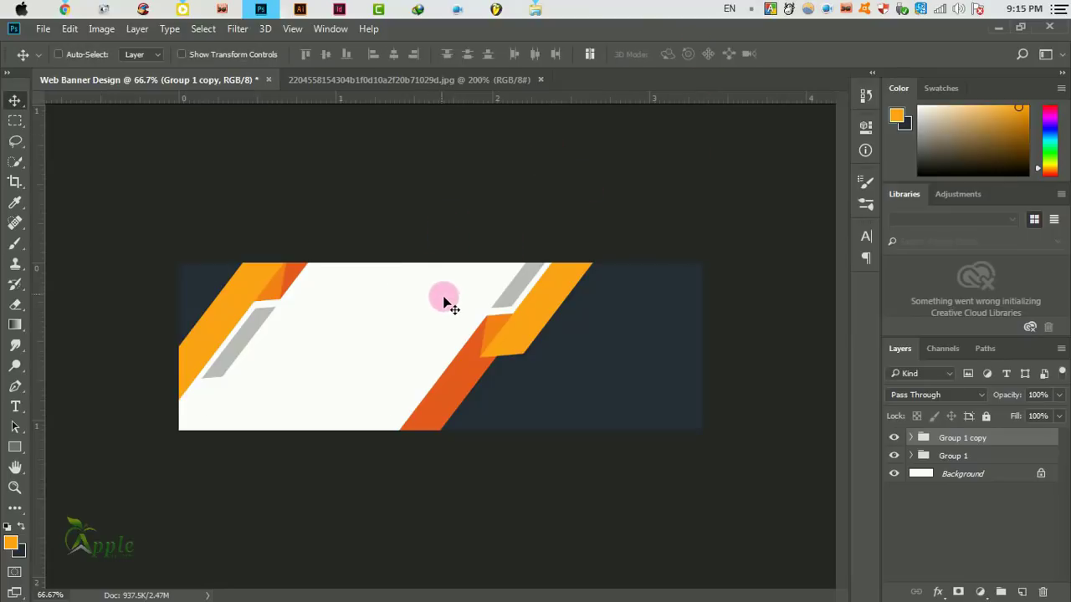
pyautogui.hotkey('ctrl', '1')
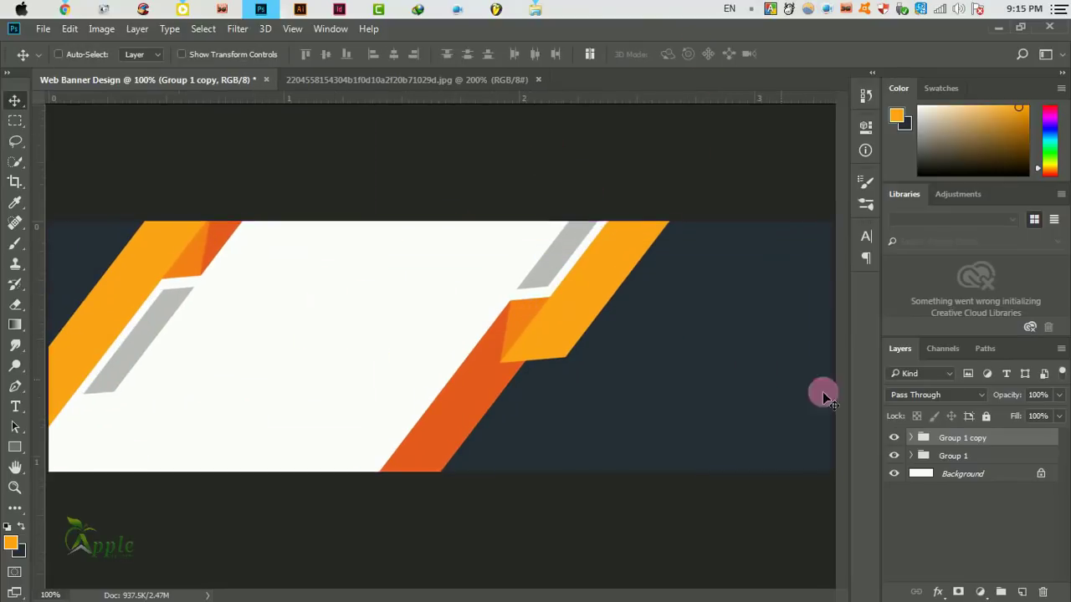
# - Shift both stripe groups right, nudge Group 1 copy left and drag Group 1 farther right
pyautogui.keyDown('shift'); pyautogui.click(949, 456); pyautogui.keyUp('shift')
pyautogui.hotkey('ctrl', '-')
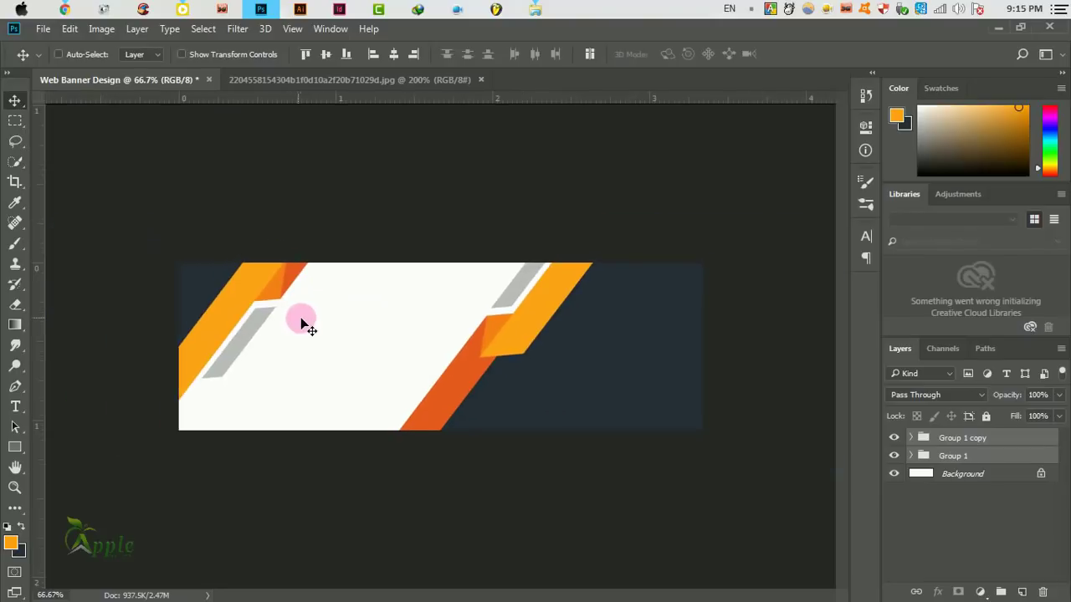
pyautogui.moveTo(301, 319); pyautogui.dragTo(316, 319)
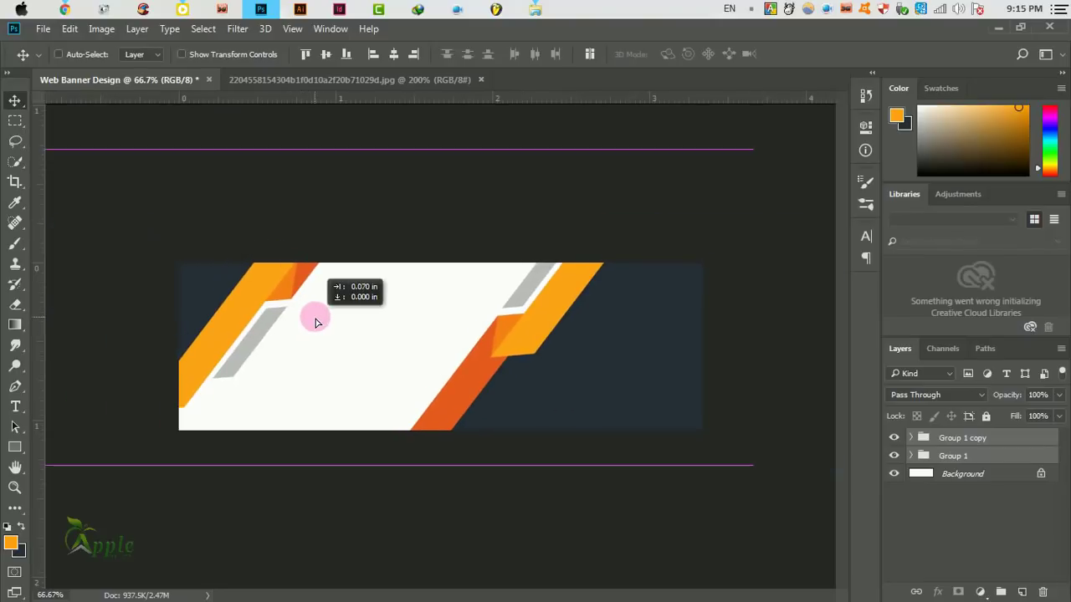
pyautogui.click(966, 437)
pyautogui.hotkey('shift', 'Left')
pyautogui.hotkey('shift', 'Left')
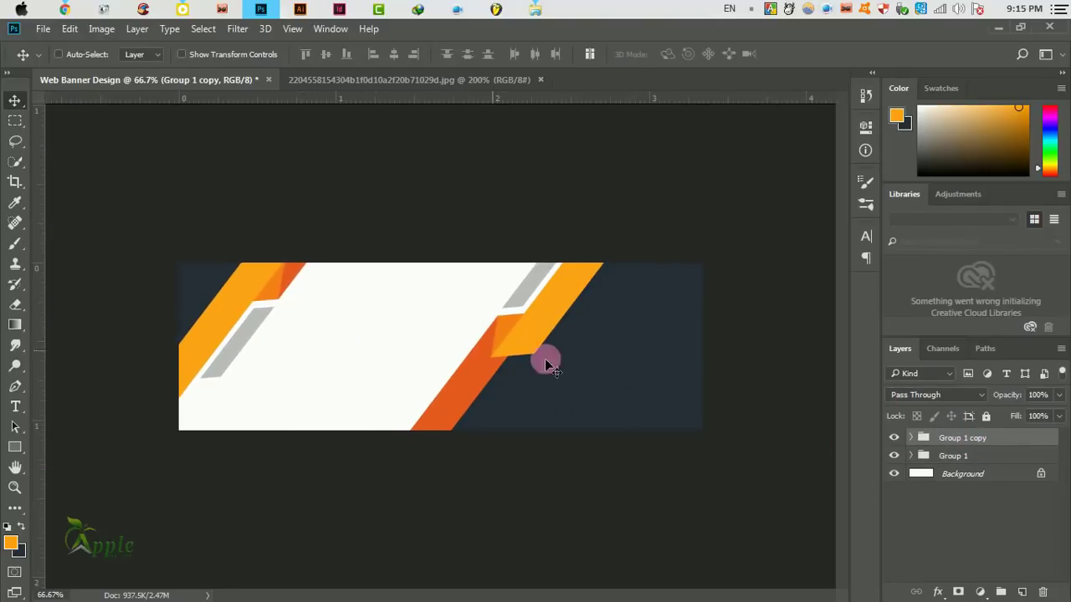
pyautogui.click(995, 455)
pyautogui.moveTo(705, 399); pyautogui.dragTo(741, 395)
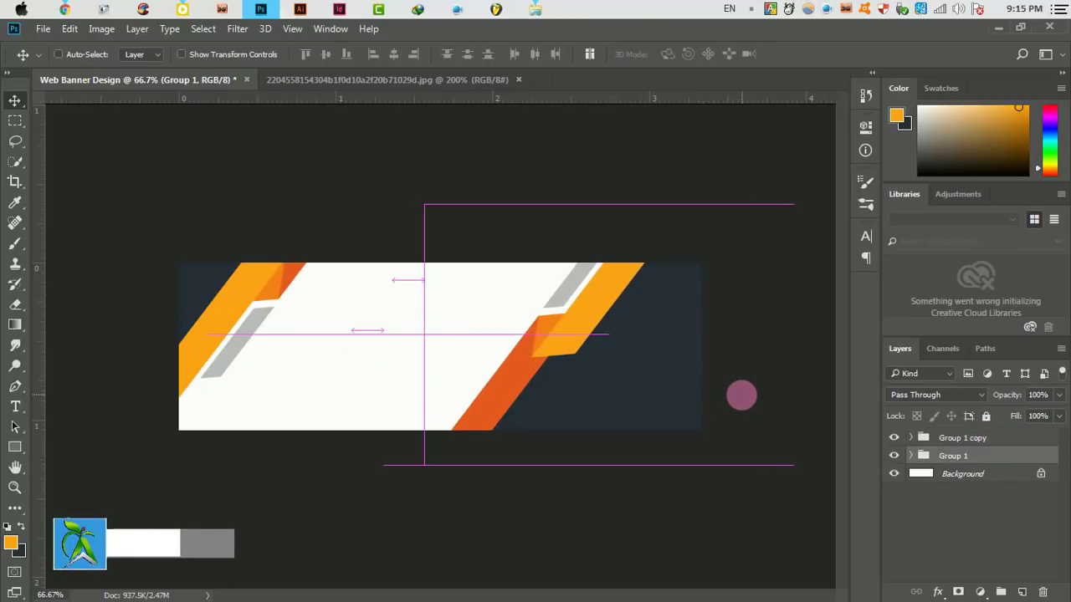
pyautogui.press('ctrl')
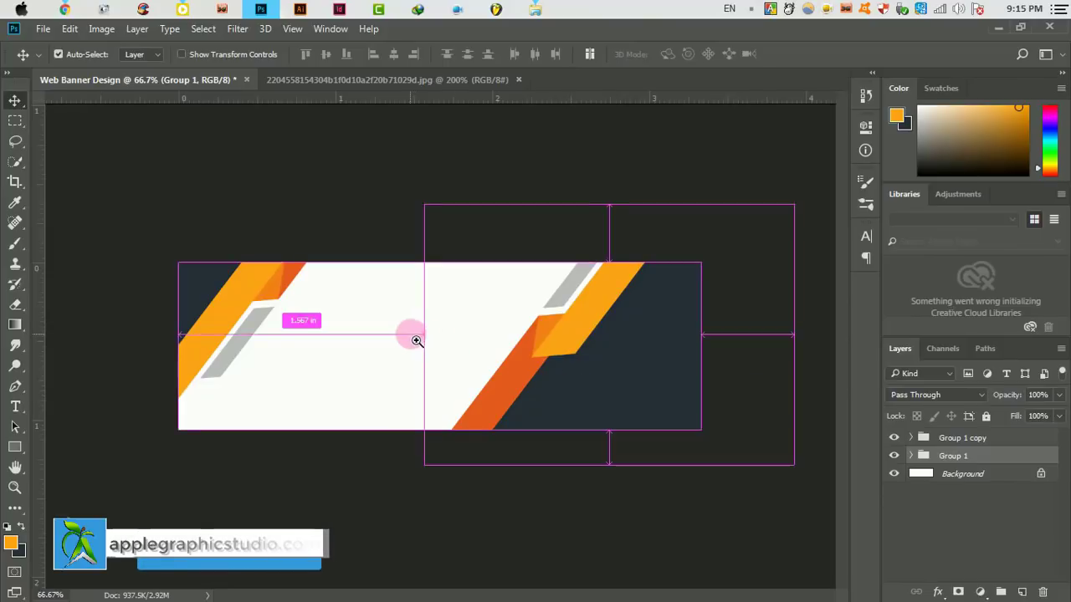
pyautogui.keyDown('ctrl'); pyautogui.click(414, 336); pyautogui.keyUp('ctrl')
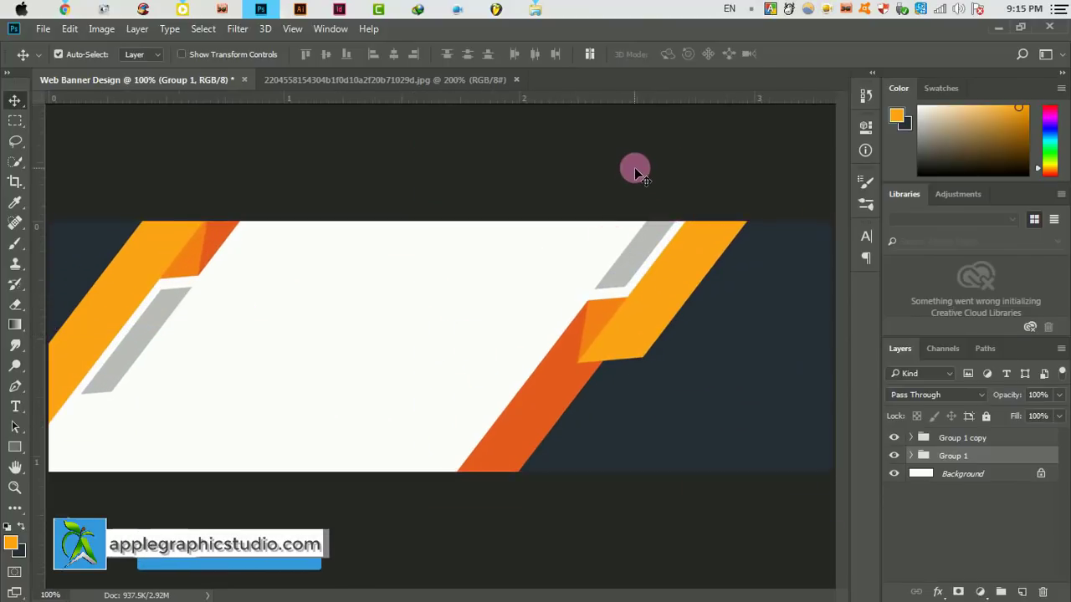
pyautogui.hotkey('ctrl', '-')
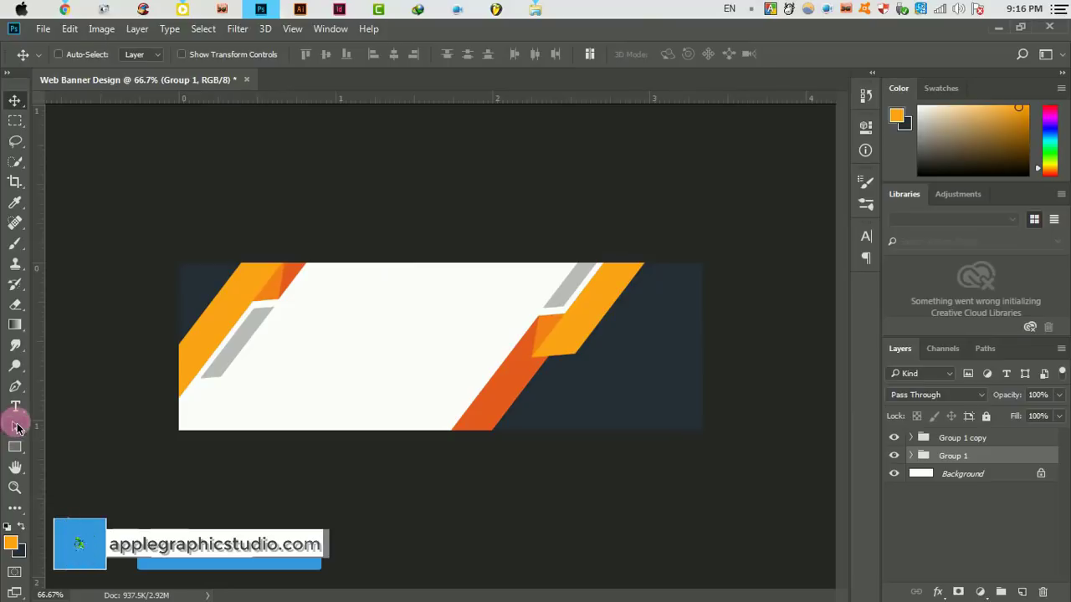
# - Add the headline text layer on the white area, coloured dark orange sampled from the stripe
pyautogui.click(15, 407)
pyautogui.click(273, 375)
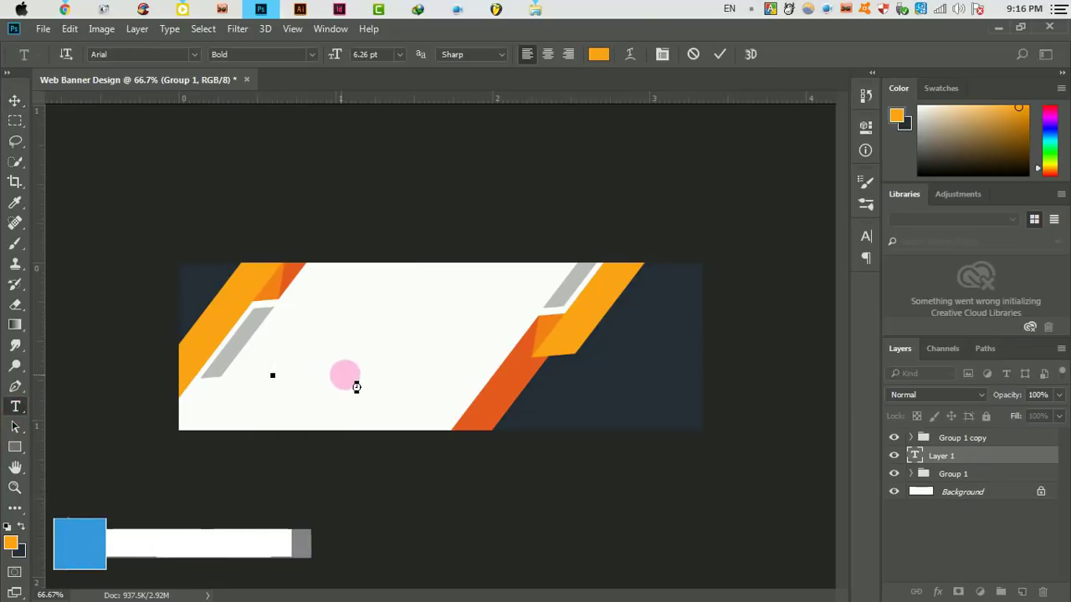
pyautogui.write('Web')
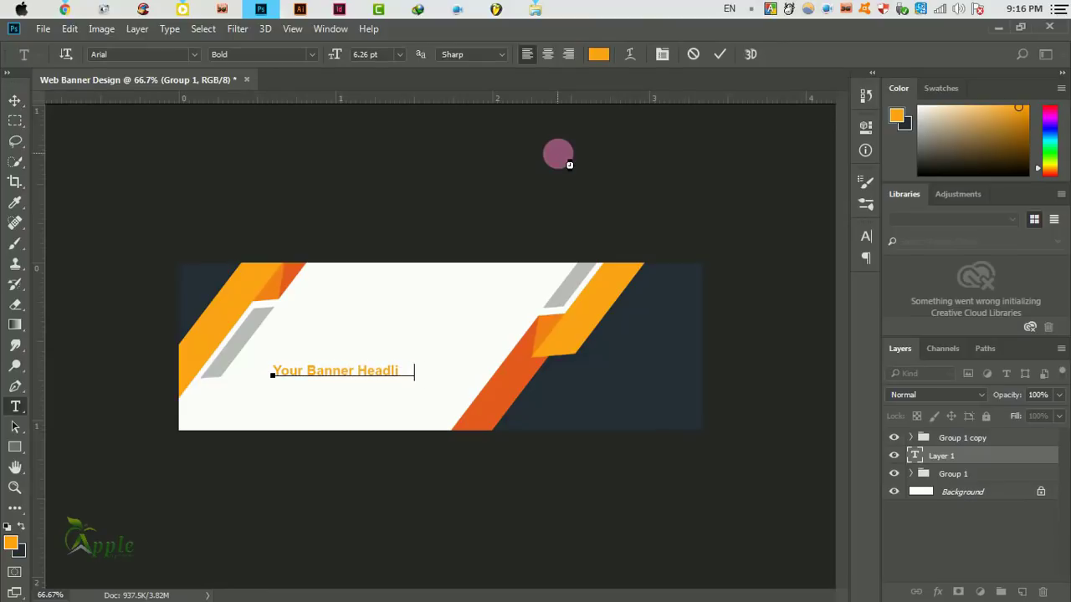
pyautogui.hotkey('ctrl', 'a')
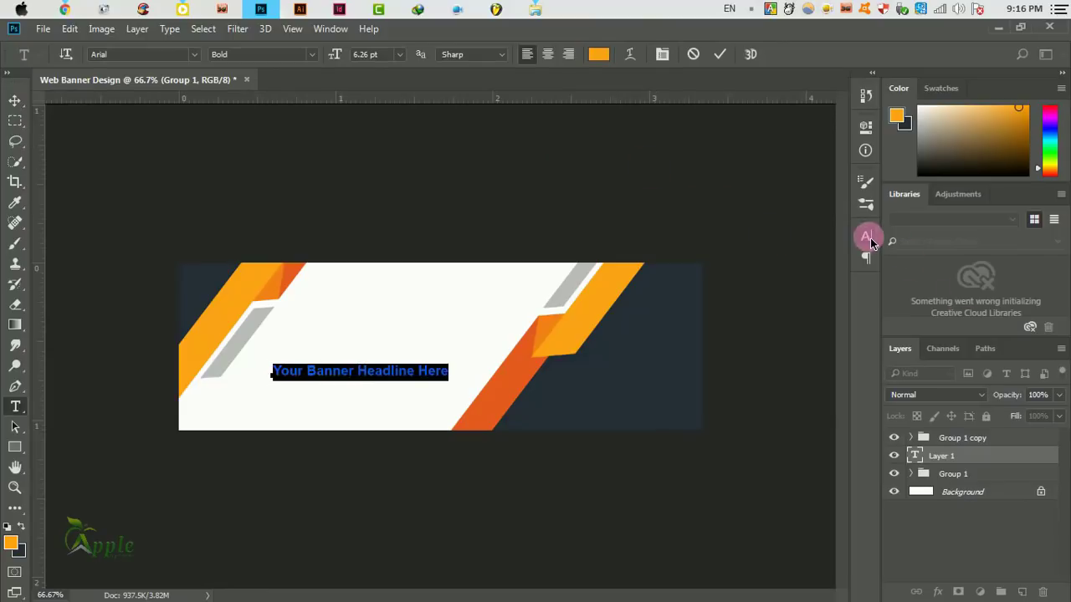
pyautogui.click(866, 237)
pyautogui.click(809, 334)
pyautogui.click(519, 372)
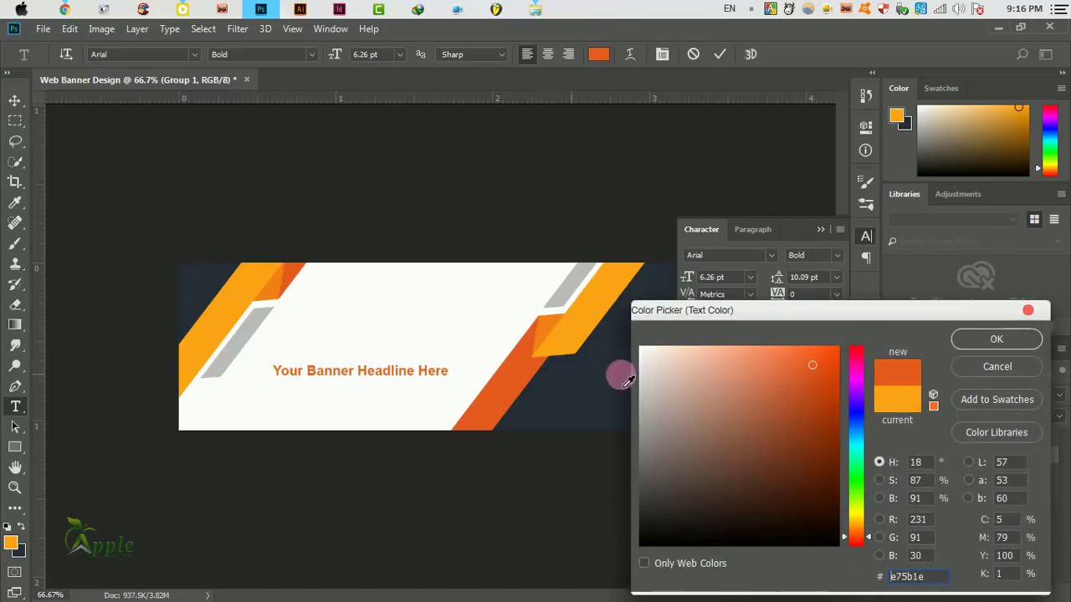
pyautogui.click(980, 339)
# - Set the headline font to Bebas Neue at about 10.26 pt
pyautogui.click(774, 256)
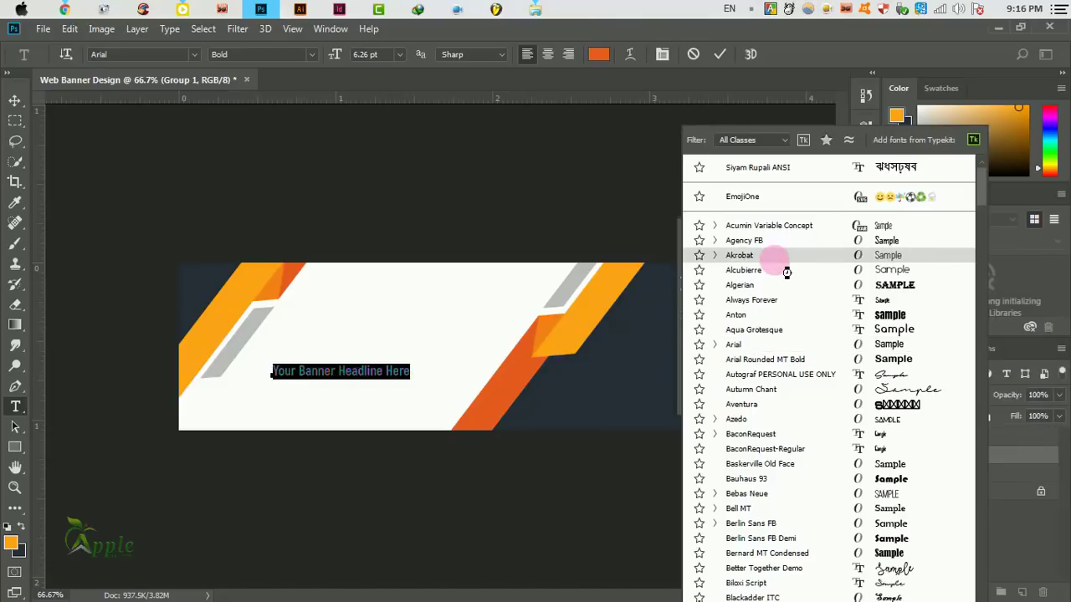
pyautogui.scroll(-3, 797, 311)
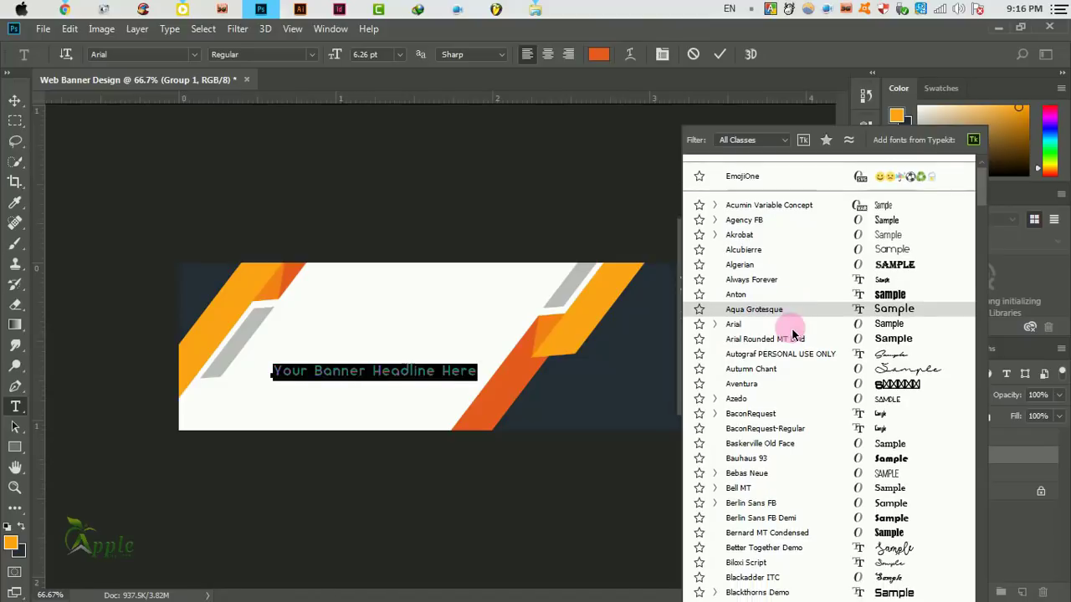
pyautogui.scroll(-1, 785, 289)
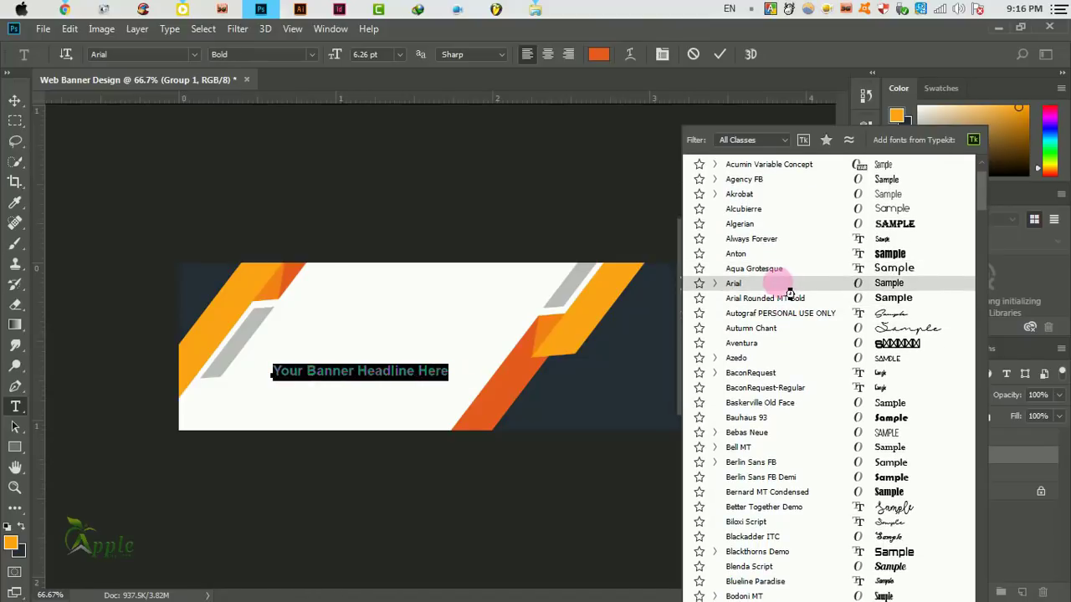
pyautogui.scroll(-1, 786, 288)
pyautogui.scroll(-3, 780, 280)
pyautogui.scroll(6, 779, 280)
pyautogui.scroll(2, 779, 280)
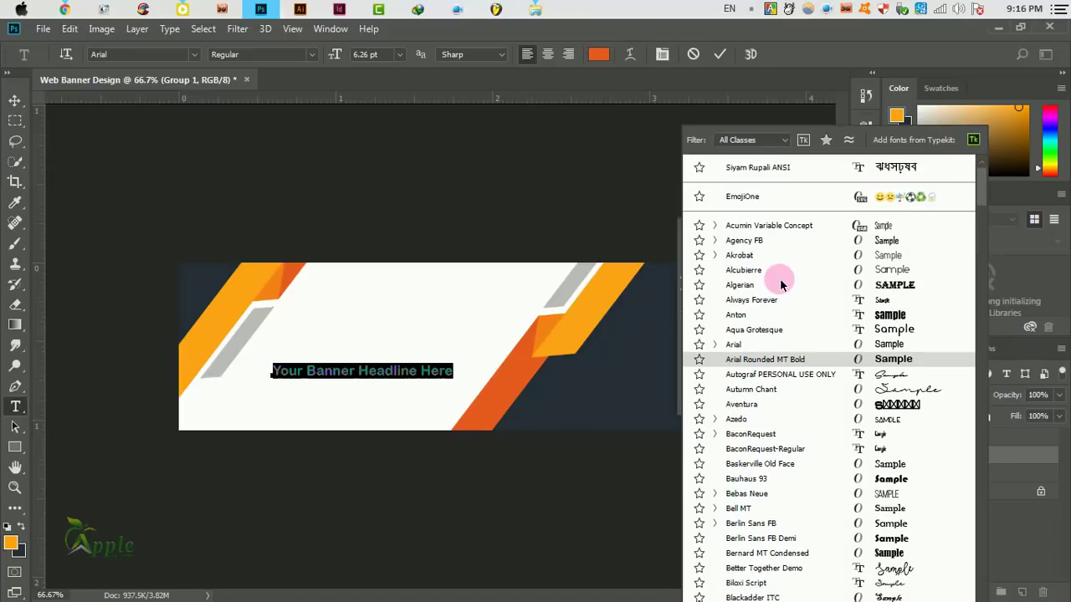
pyautogui.scroll(-3, 782, 267)
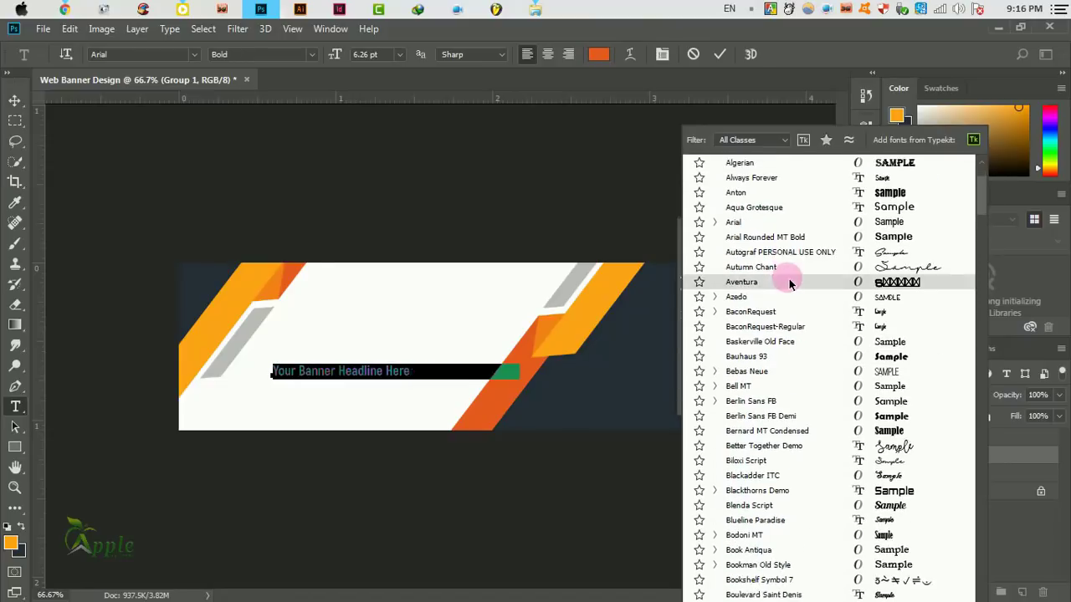
pyautogui.scroll(-5, 789, 281)
pyautogui.scroll(-1, 794, 286)
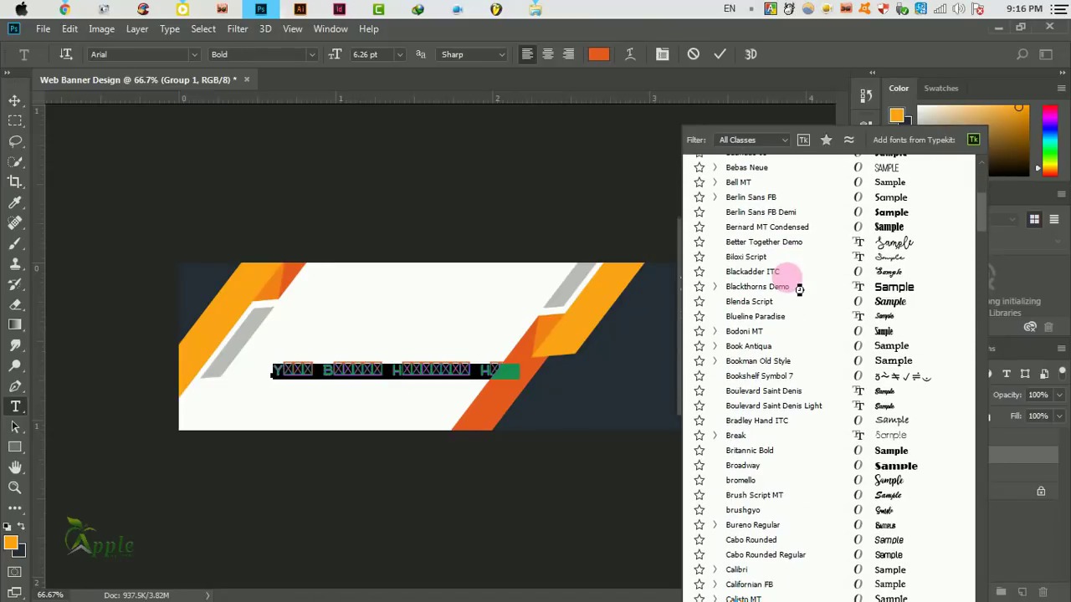
pyautogui.click(763, 168)
pyautogui.moveTo(689, 278)
pyautogui.mouseDown()
pyautogui.moveTo(701, 282)
pyautogui.moveTo(691, 279)
pyautogui.mouseUp()
pyautogui.click(716, 57)
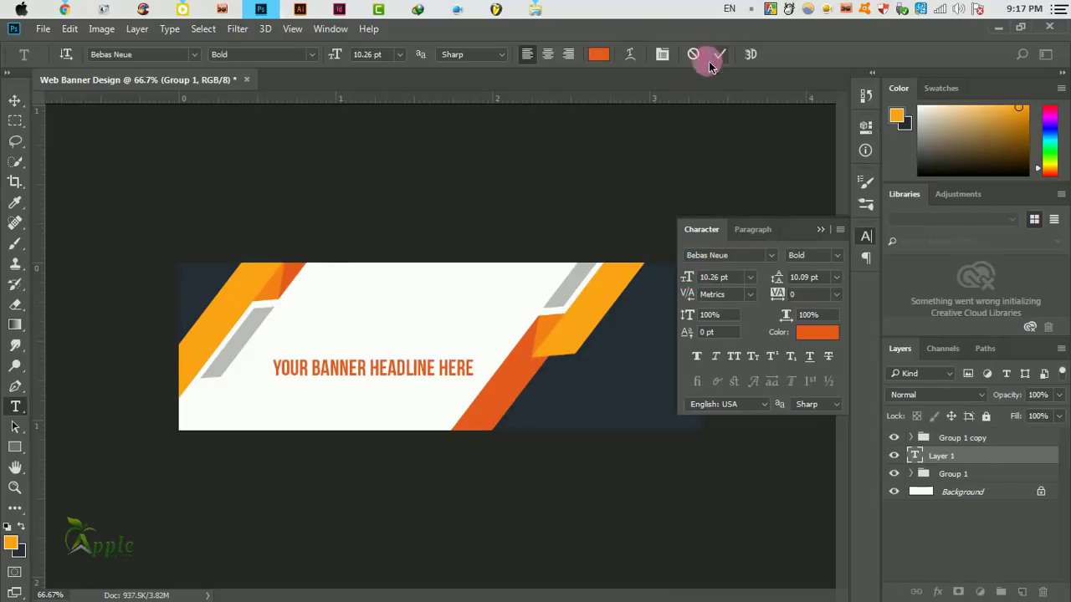
# - Move the headline near the top and colour HEADLINE HERE dark navy
pyautogui.click(15, 101)
pyautogui.moveTo(366, 366)
pyautogui.mouseDown()
pyautogui.moveTo(389, 304)
pyautogui.moveTo(399, 308)
pyautogui.mouseUp()
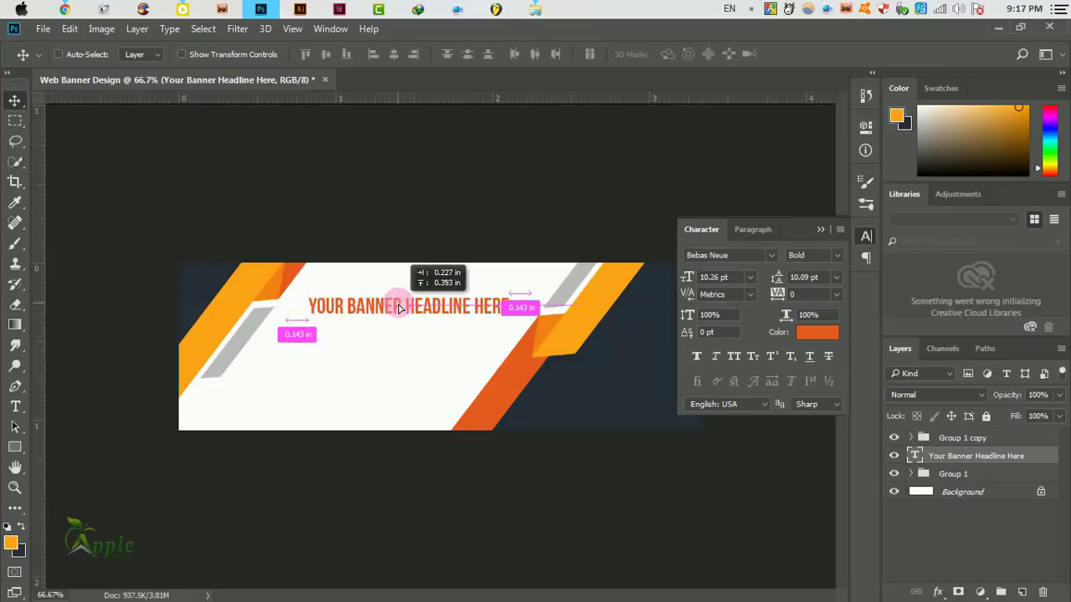
pyautogui.press('Up')
pyautogui.press('Up')
pyautogui.press('Up')
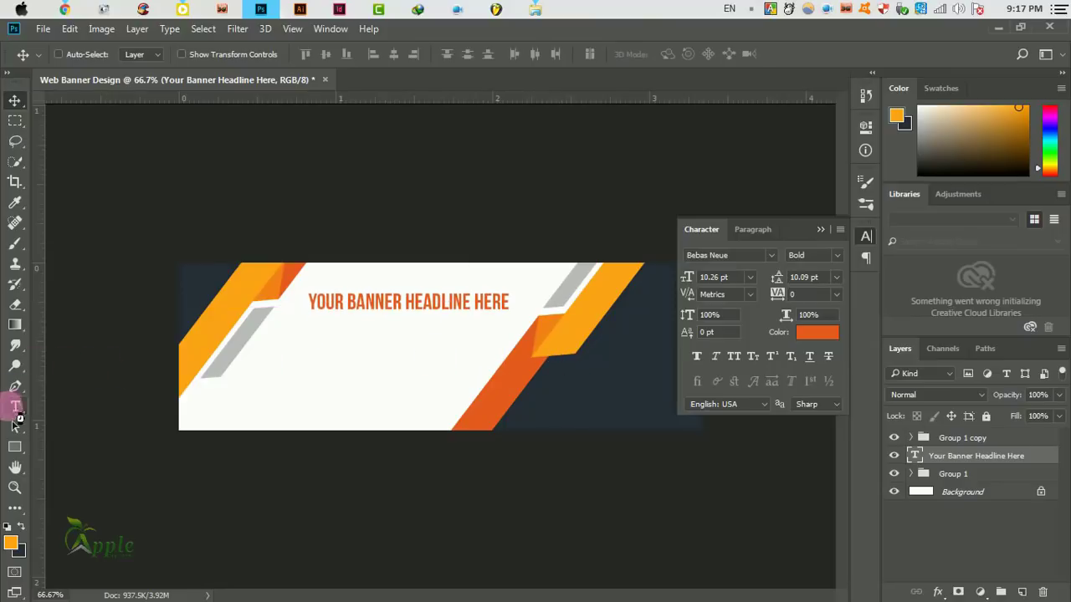
pyautogui.click(15, 407)
pyautogui.moveTo(411, 307); pyautogui.dragTo(507, 302)
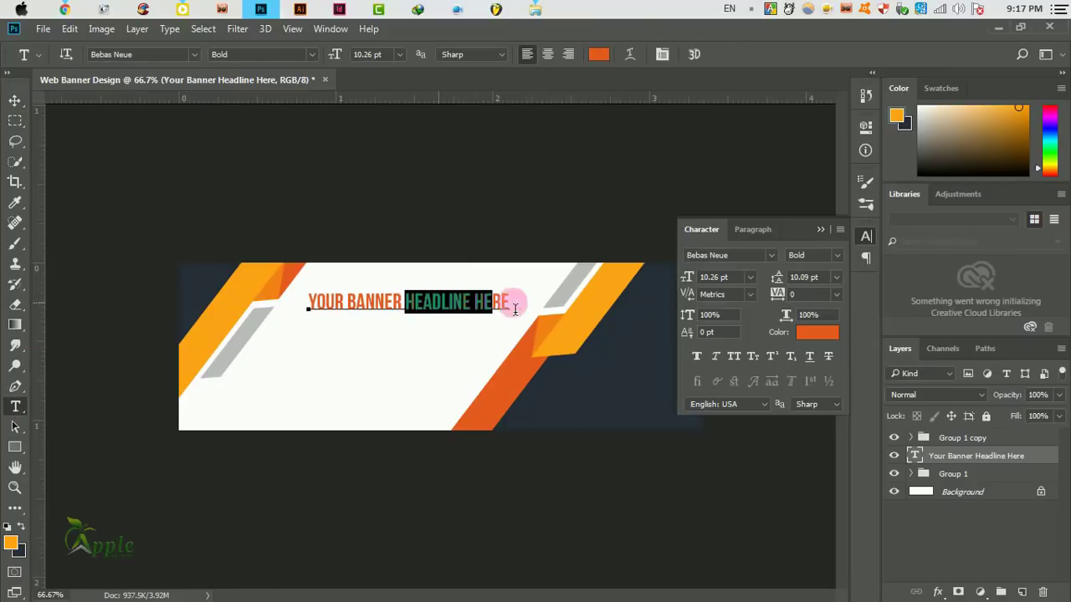
pyautogui.click(599, 54)
pyautogui.click(593, 315)
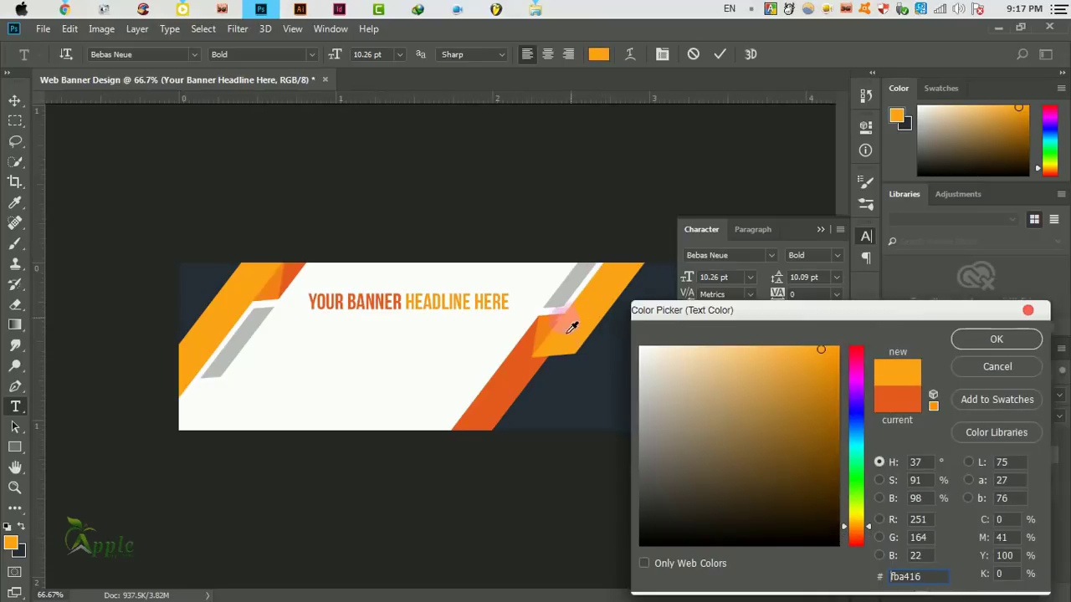
pyautogui.click(569, 370)
pyautogui.click(996, 339)
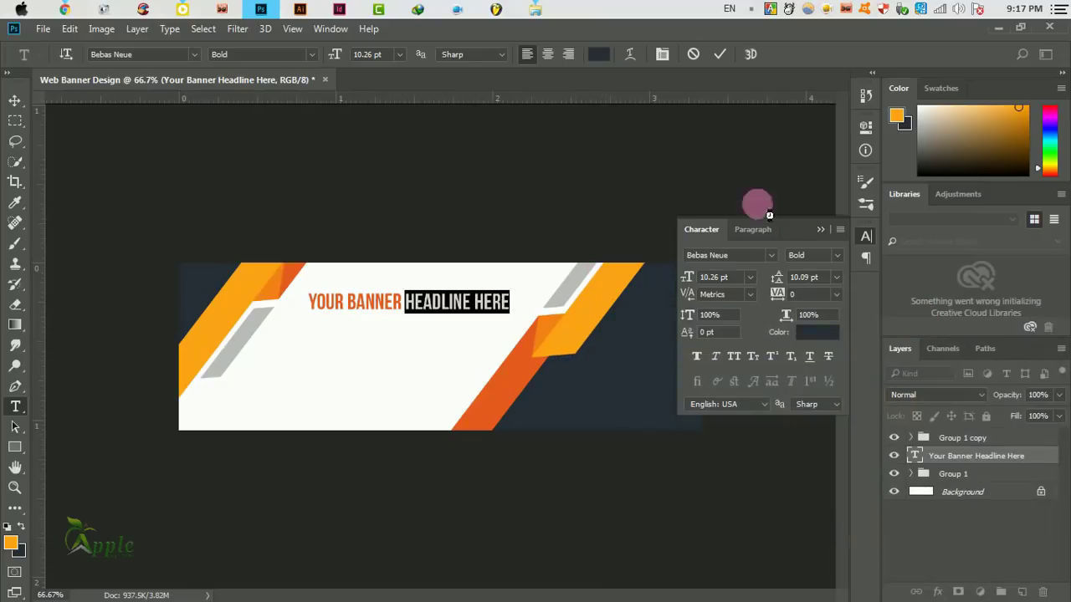
pyautogui.click(719, 54)
# - Shift the headline slightly down and collapse the character settings
pyautogui.press('v')
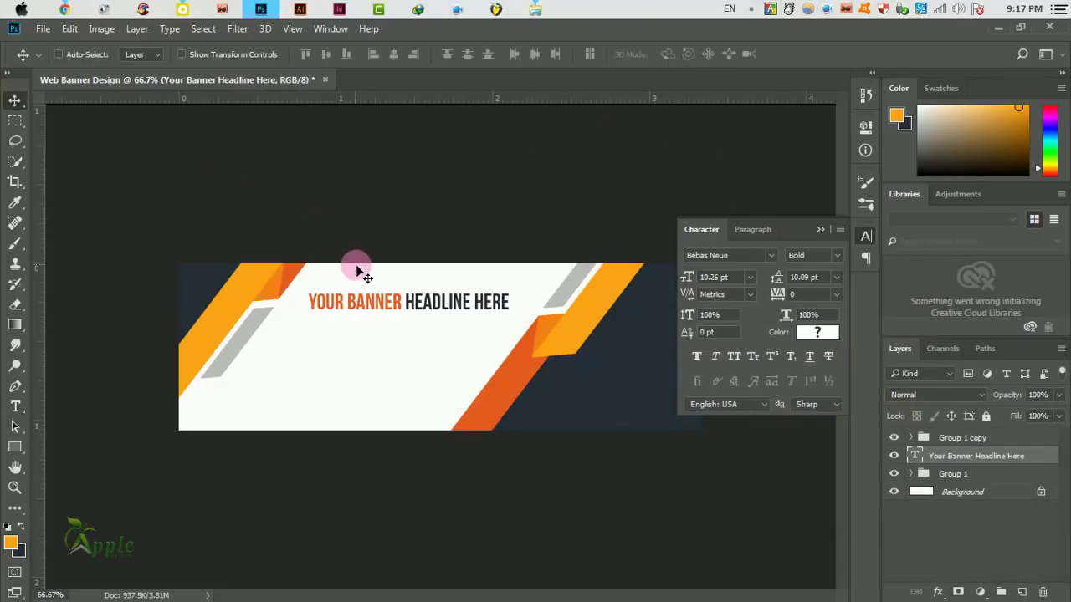
pyautogui.moveTo(358, 268); pyautogui.dragTo(357, 273)
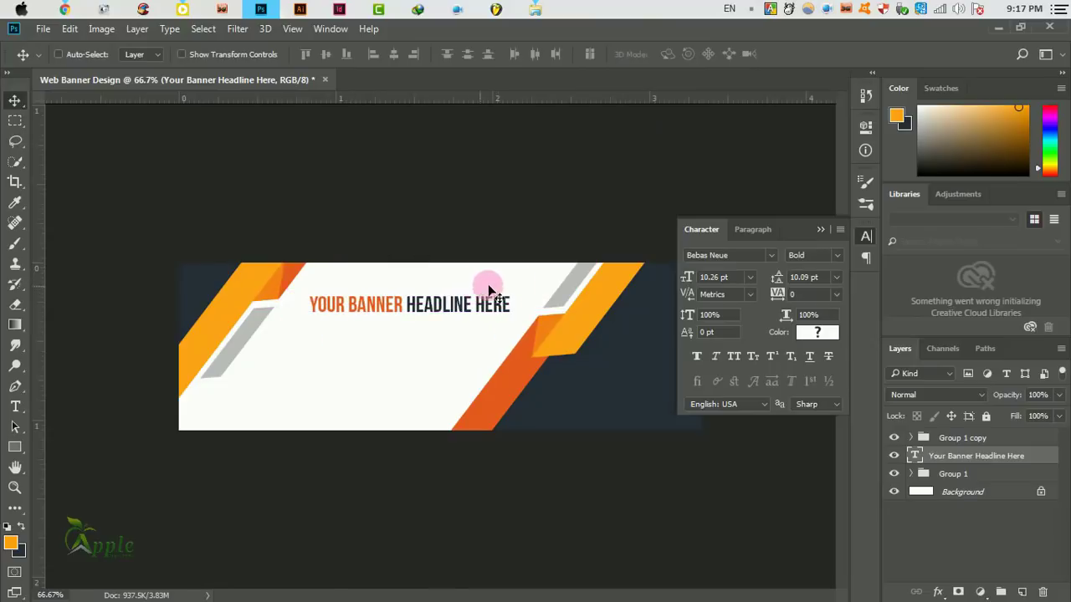
pyautogui.click(821, 229)
# - Type the tagline 'Important Tagline Goes Here' on a new line below the headline
pyautogui.hotkey('ctrl', '1')
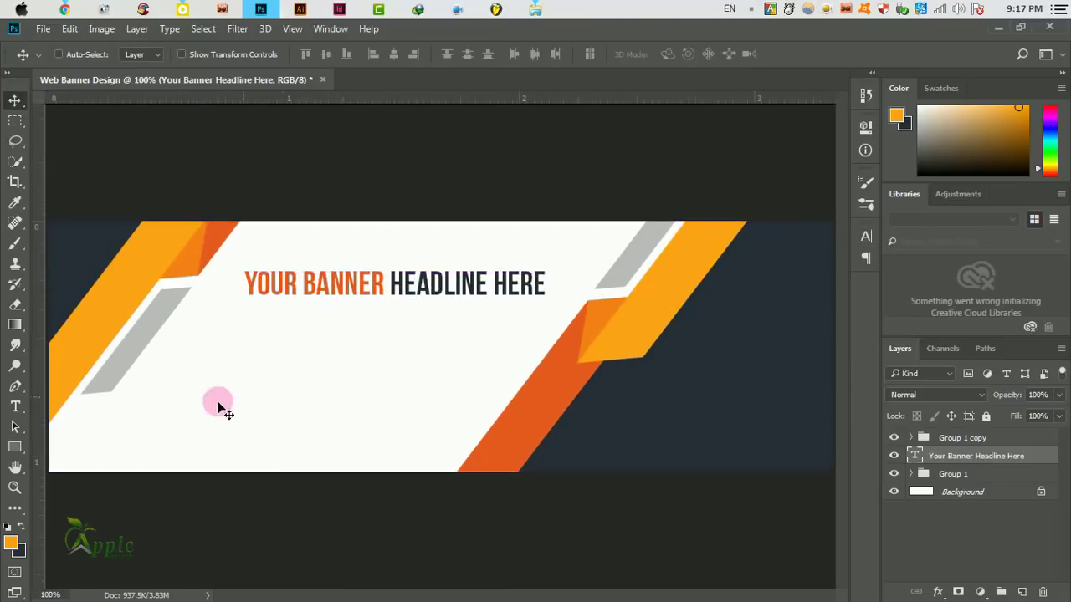
pyautogui.press('t')
pyautogui.click(277, 378)
pyautogui.write('TA')
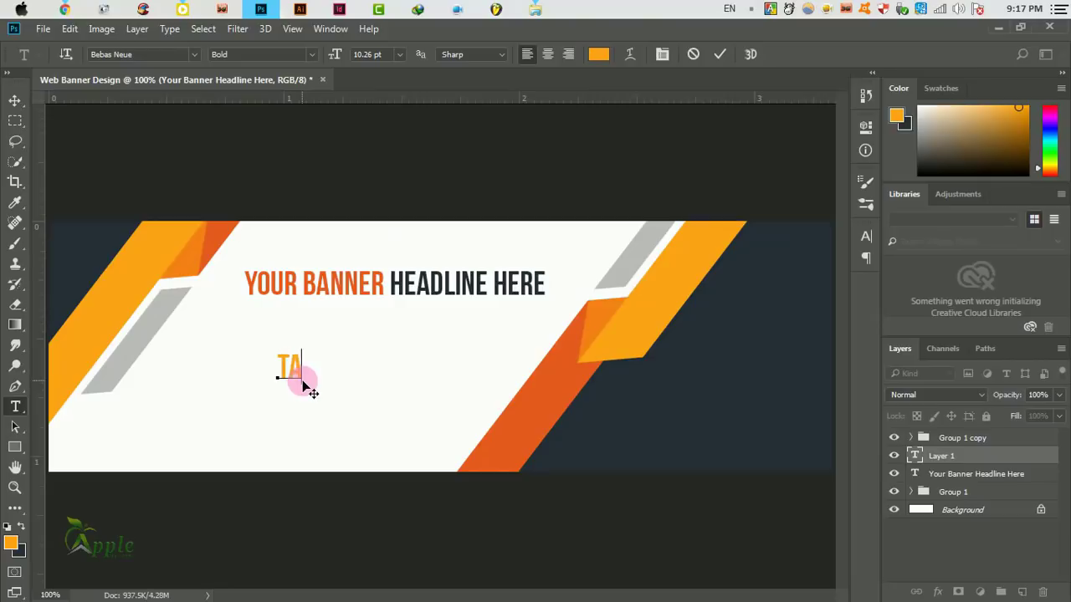
pyautogui.write('GLINE GOES HERE')
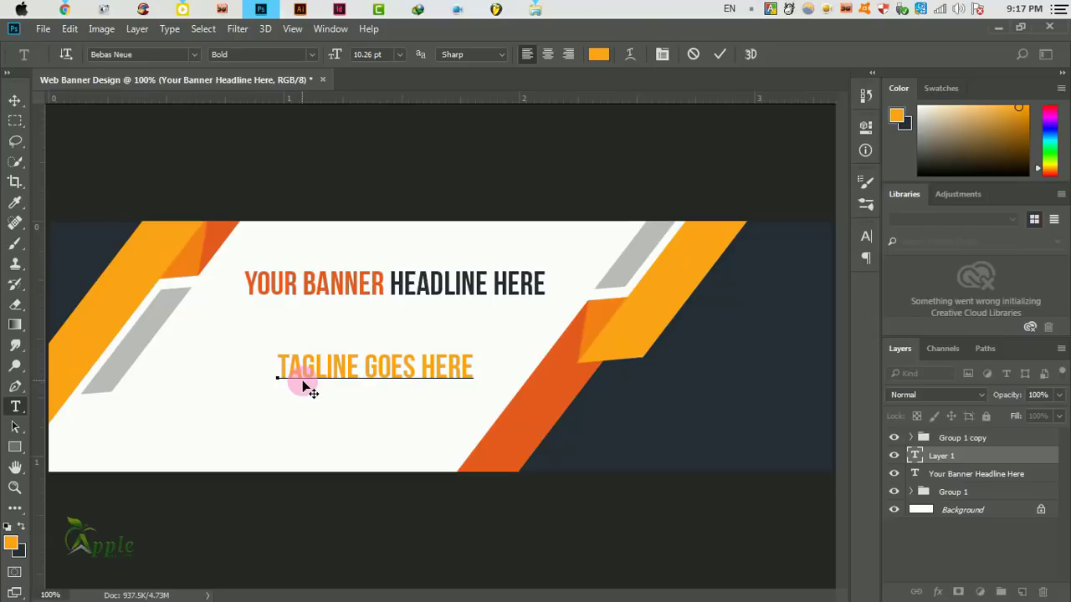
pyautogui.write('IMPORT')
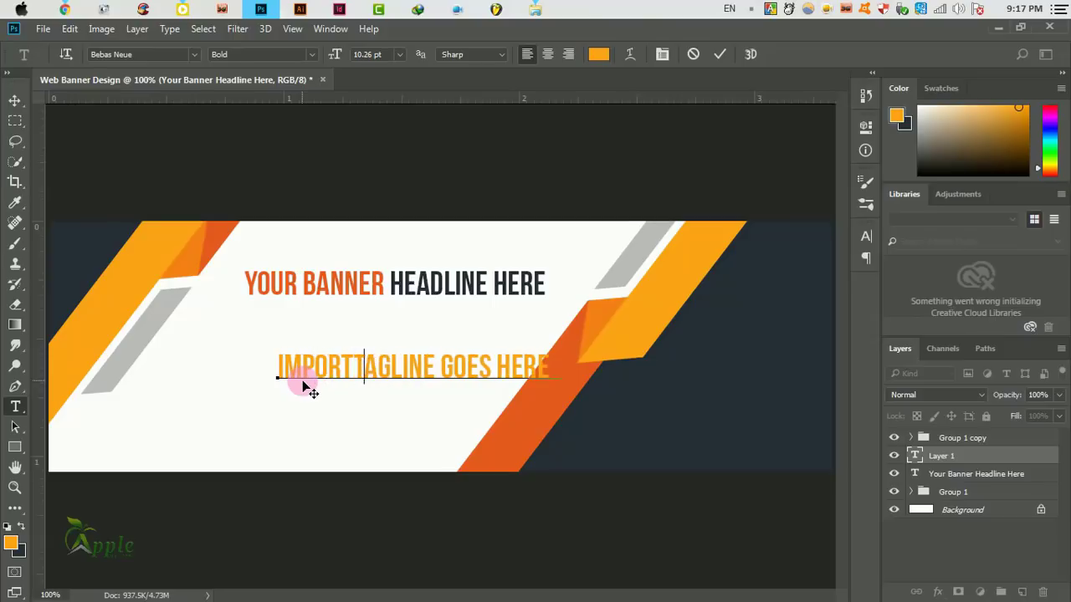
pyautogui.write('ANT')
pyautogui.hotkey('ctrl', 'a')
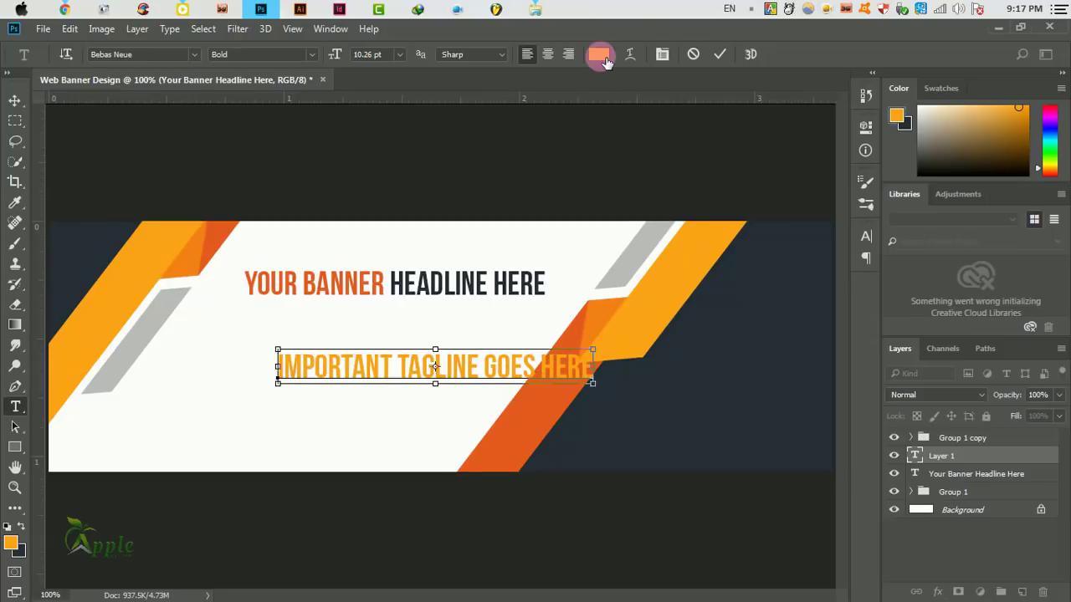
# - Colour the tagline with the sampled dark navy and set its font to Nexa Light
pyautogui.click(599, 54)
pyautogui.click(777, 279)
pyautogui.click(995, 337)
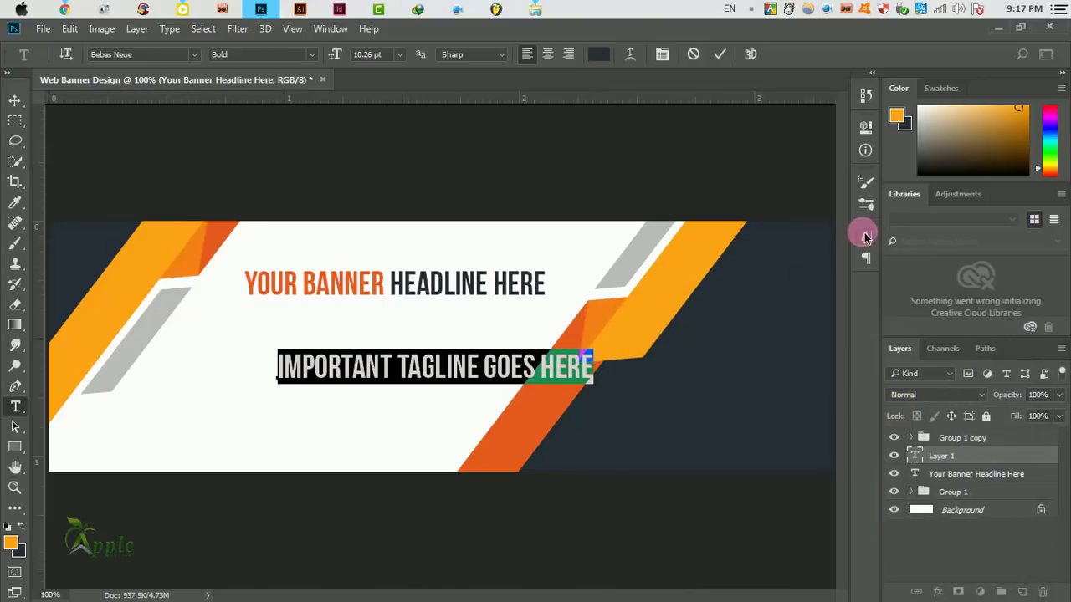
pyautogui.click(866, 236)
pyautogui.click(768, 261)
pyautogui.write('nexa')
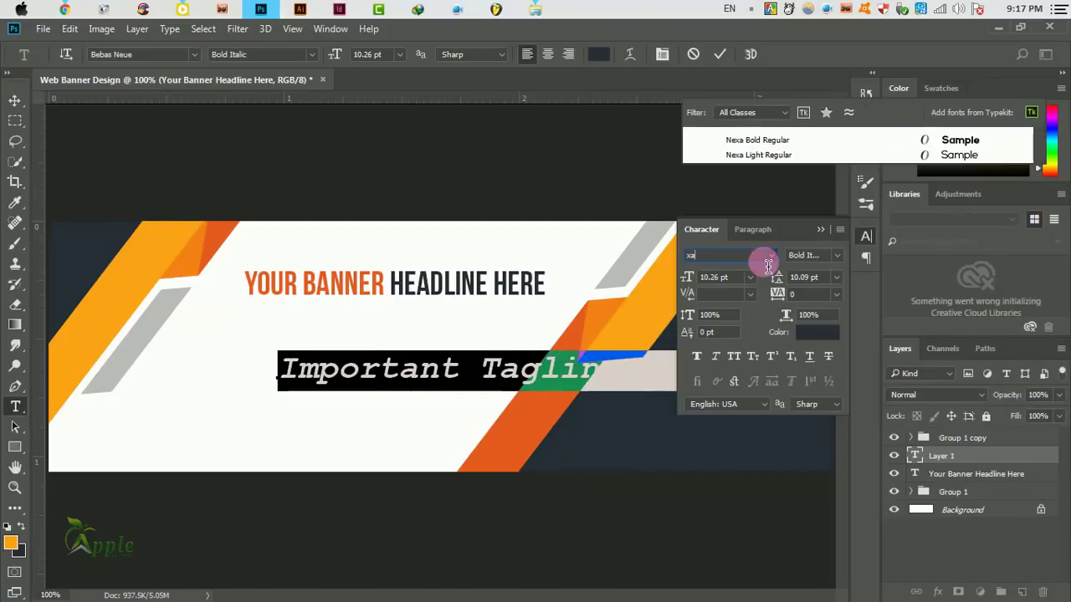
pyautogui.click(853, 155)
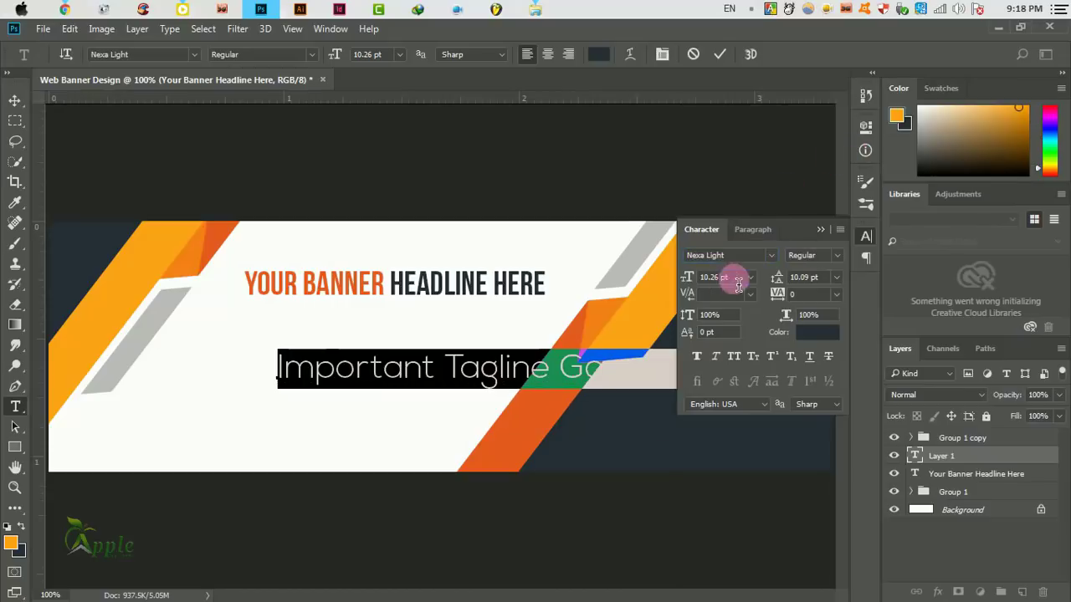
# - Shrink the tagline to 5.26 pt and centre it beneath the headline
pyautogui.moveTo(691, 280); pyautogui.dragTo(676, 269)
pyautogui.click(15, 101)
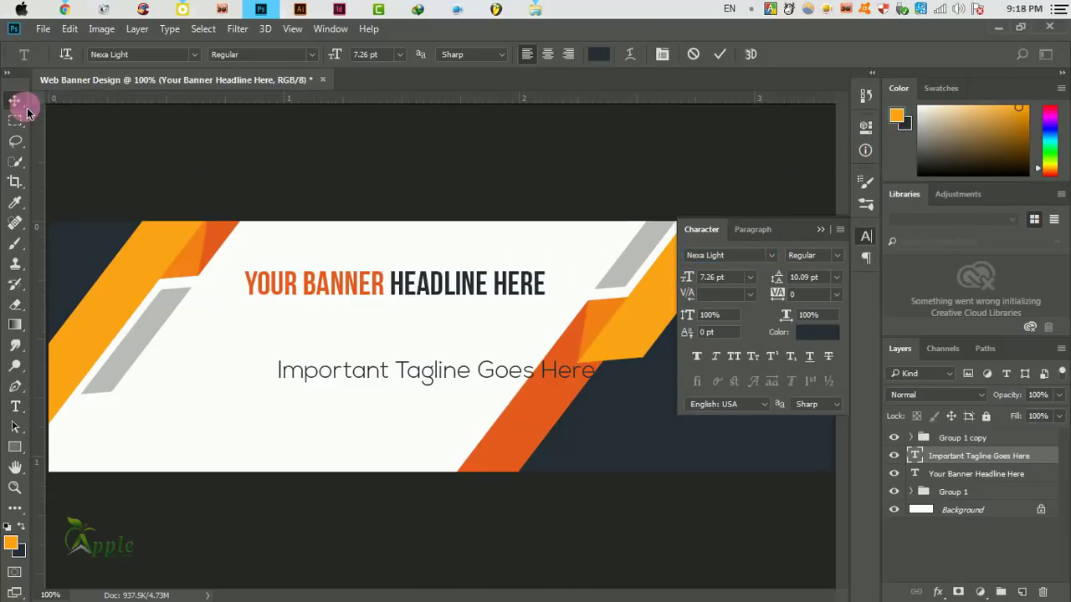
pyautogui.moveTo(478, 363)
pyautogui.mouseDown()
pyautogui.moveTo(418, 313)
pyautogui.moveTo(436, 307)
pyautogui.mouseUp()
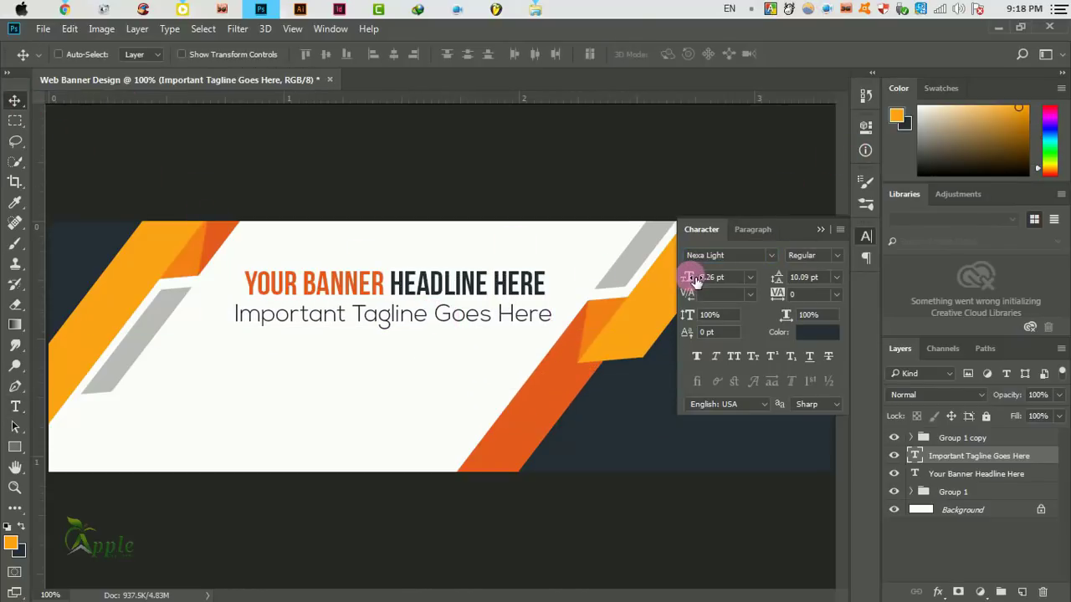
pyautogui.moveTo(693, 282); pyautogui.dragTo(676, 282)
pyautogui.moveTo(417, 316); pyautogui.dragTo(454, 318)
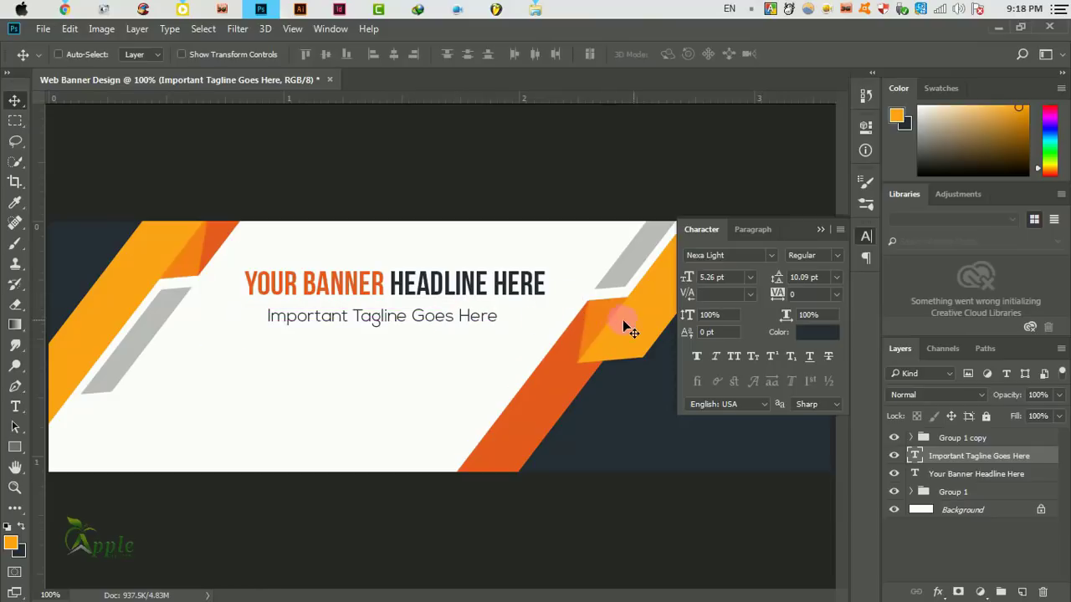
pyautogui.press('Right')
pyautogui.press('Right')
pyautogui.press('Right')
pyautogui.press('Right')
pyautogui.press('Right')
pyautogui.press('Right')
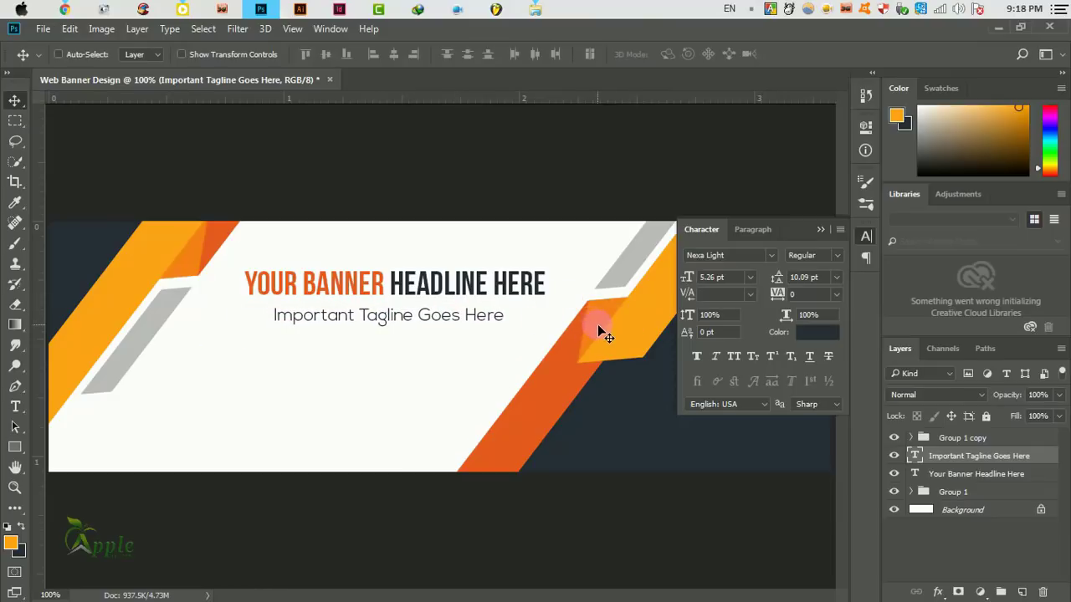
pyautogui.click(741, 314)
pyautogui.press('Right')
pyautogui.press('Right')
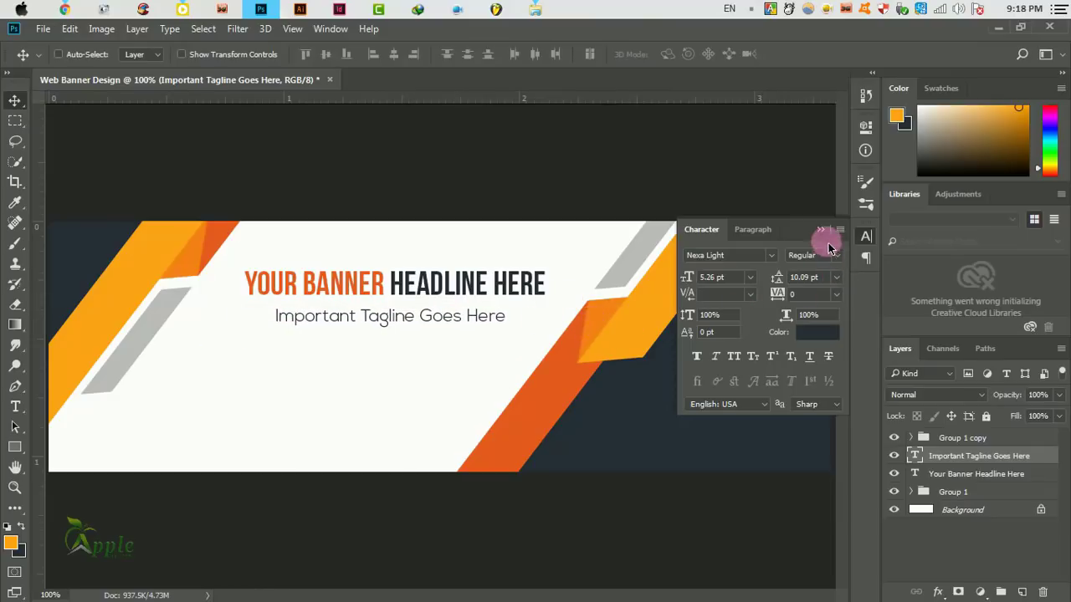
pyautogui.click(821, 229)
pyautogui.press('ctrl')
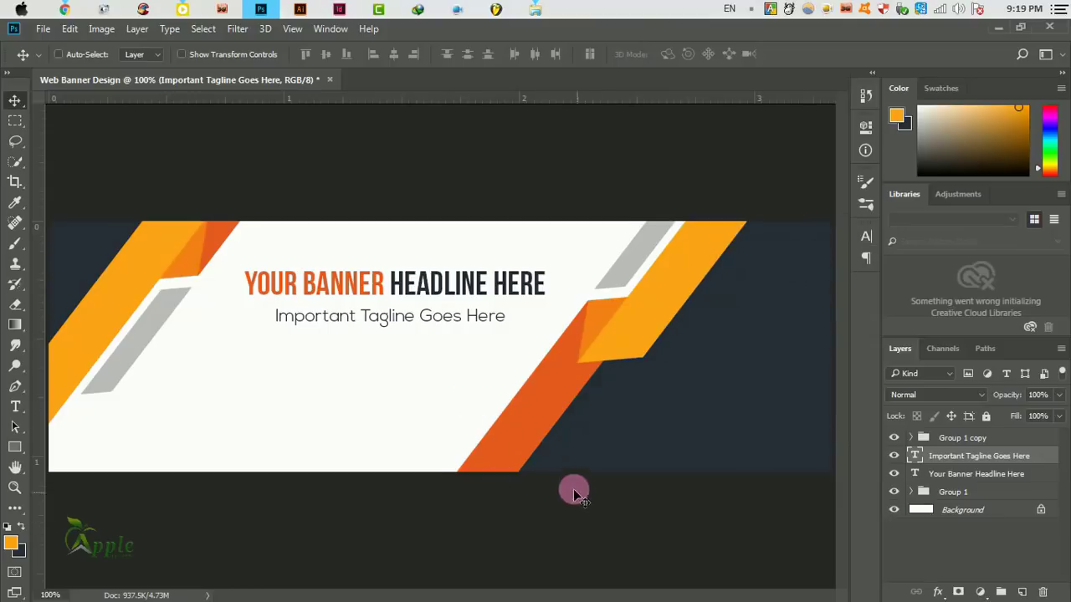
# - Create a paragraph box below the tagline filled with lorem ipsum placeholder text
pyautogui.click(18, 412)
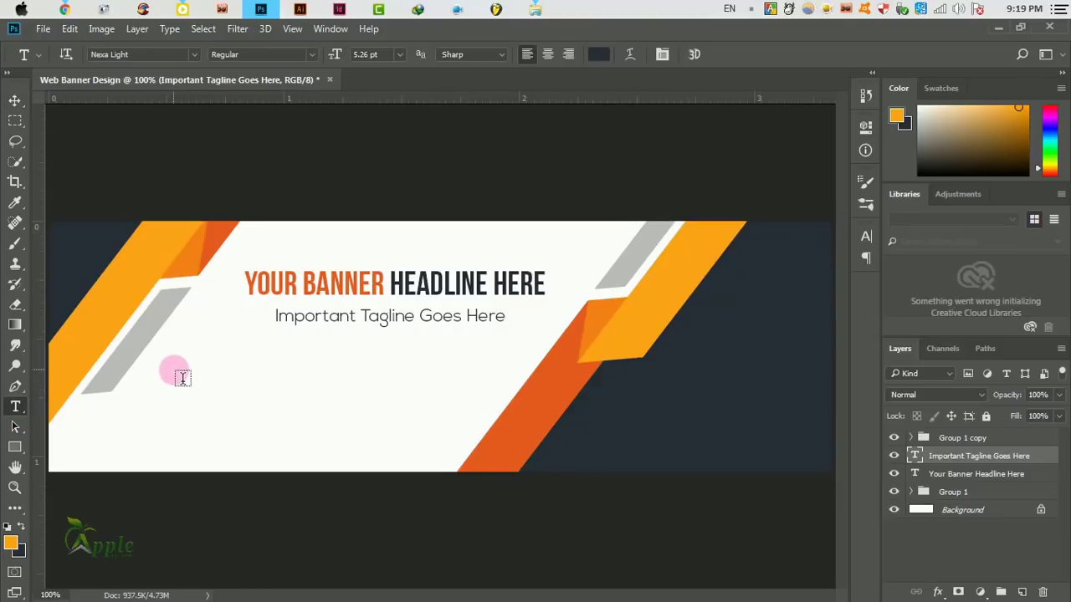
pyautogui.moveTo(174, 363); pyautogui.dragTo(458, 435)
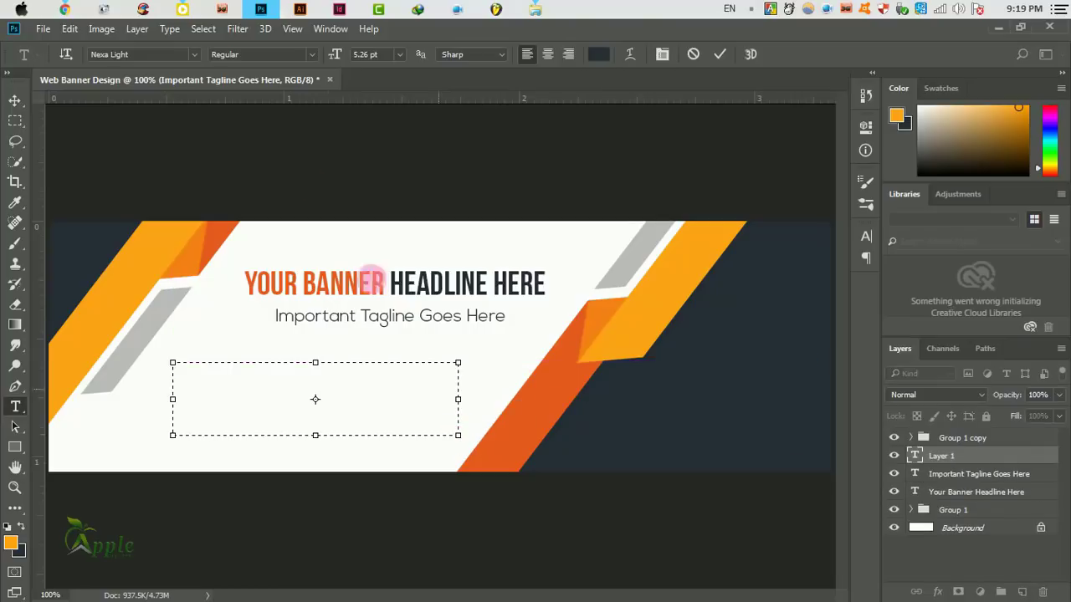
pyautogui.click(169, 28)
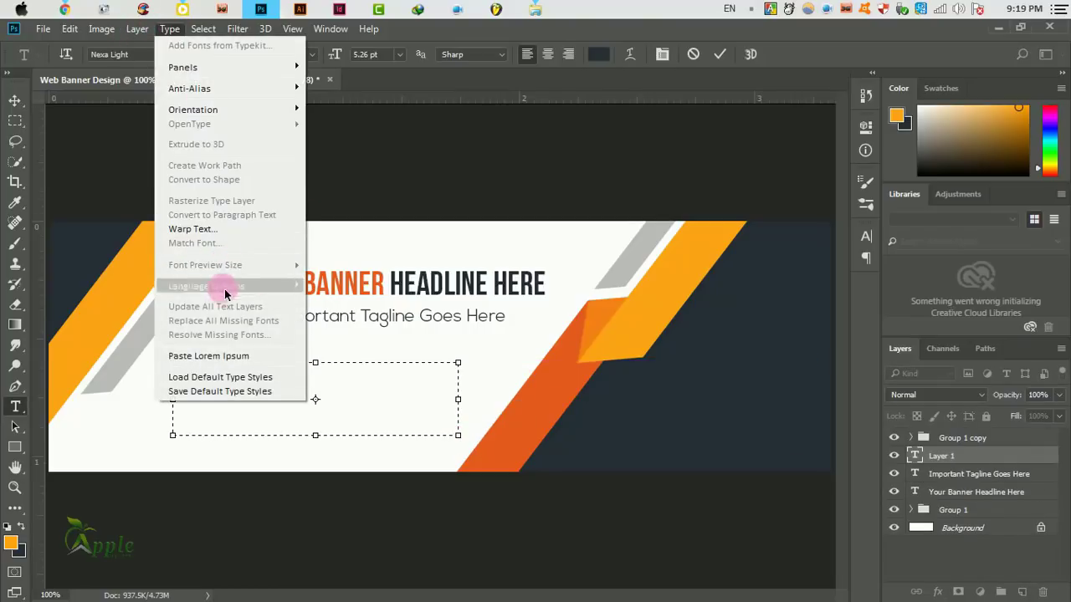
pyautogui.click(209, 356)
pyautogui.click(204, 28)
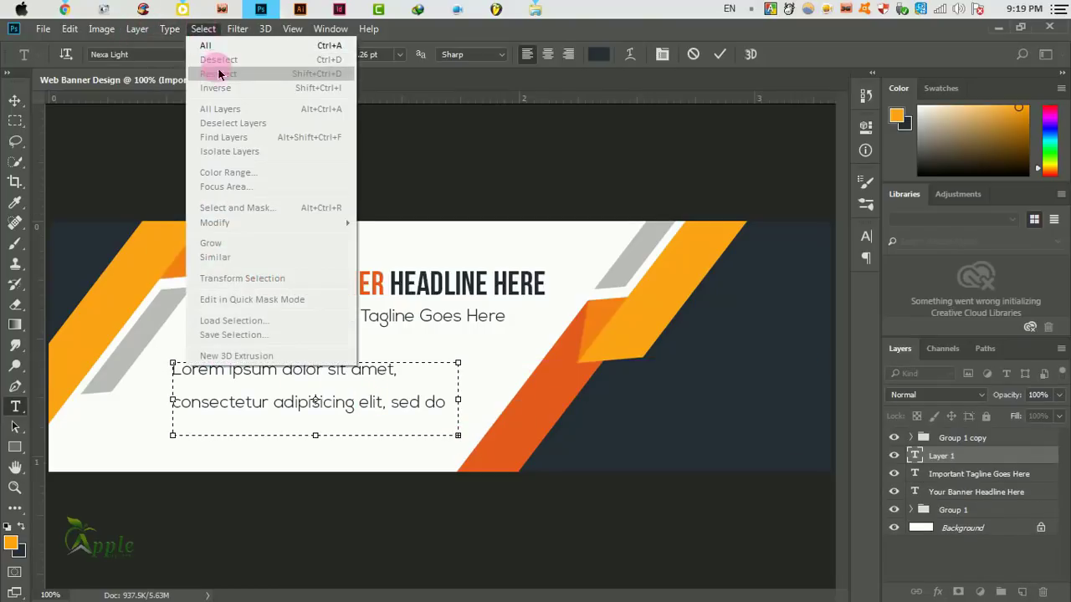
pyautogui.click(866, 236)
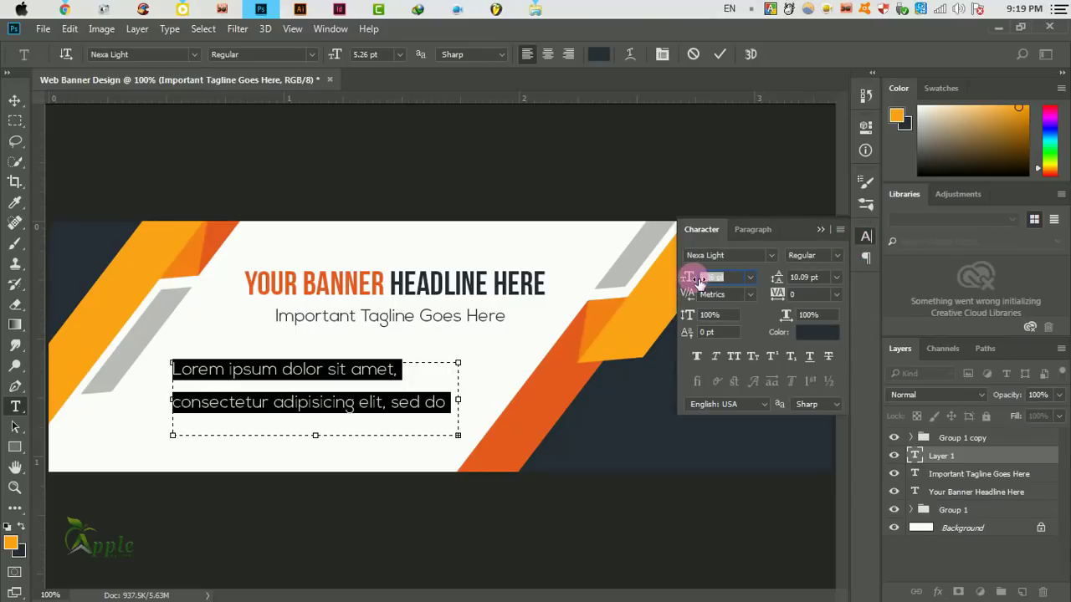
# - Set the placeholder paragraph to 4 pt with about 5.3 pt line spacing
pyautogui.moveTo(698, 282); pyautogui.dragTo(697, 282)
pyautogui.click(731, 284)
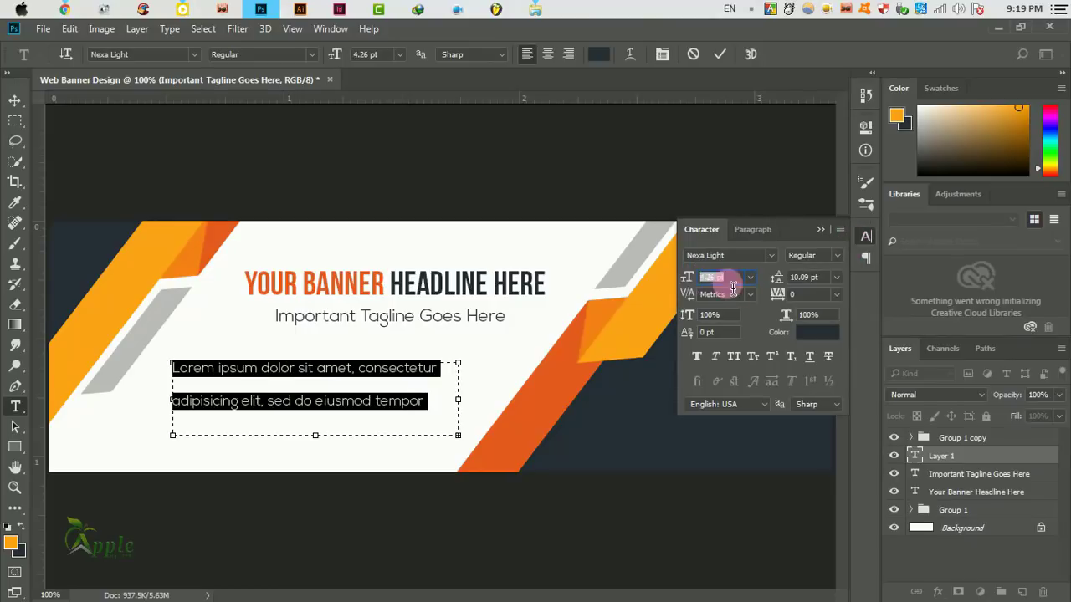
pyautogui.write('4')
pyautogui.press('Return')
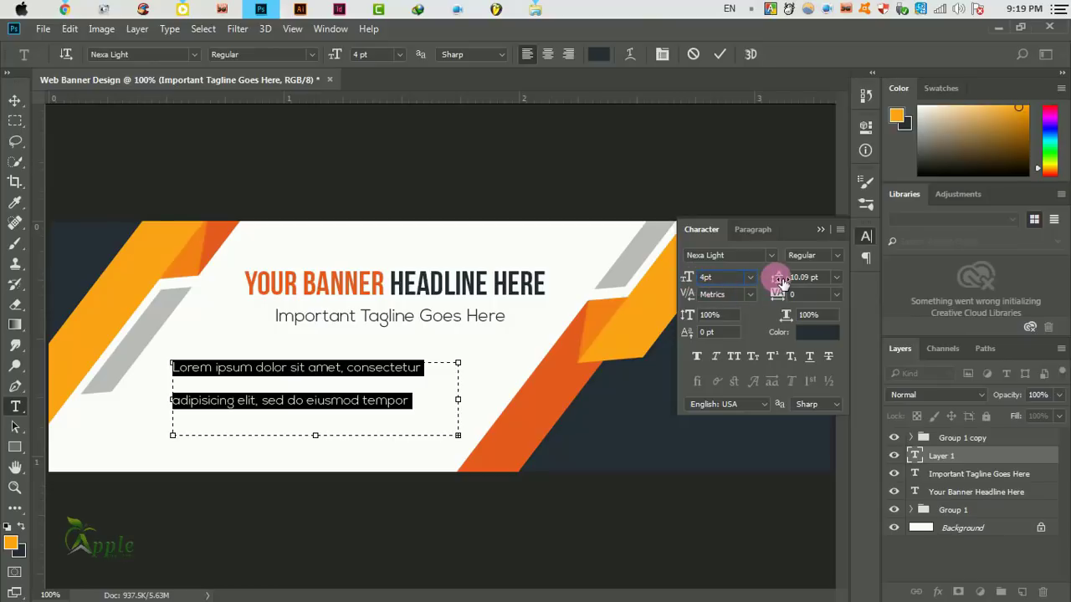
pyautogui.moveTo(780, 281); pyautogui.dragTo(766, 276)
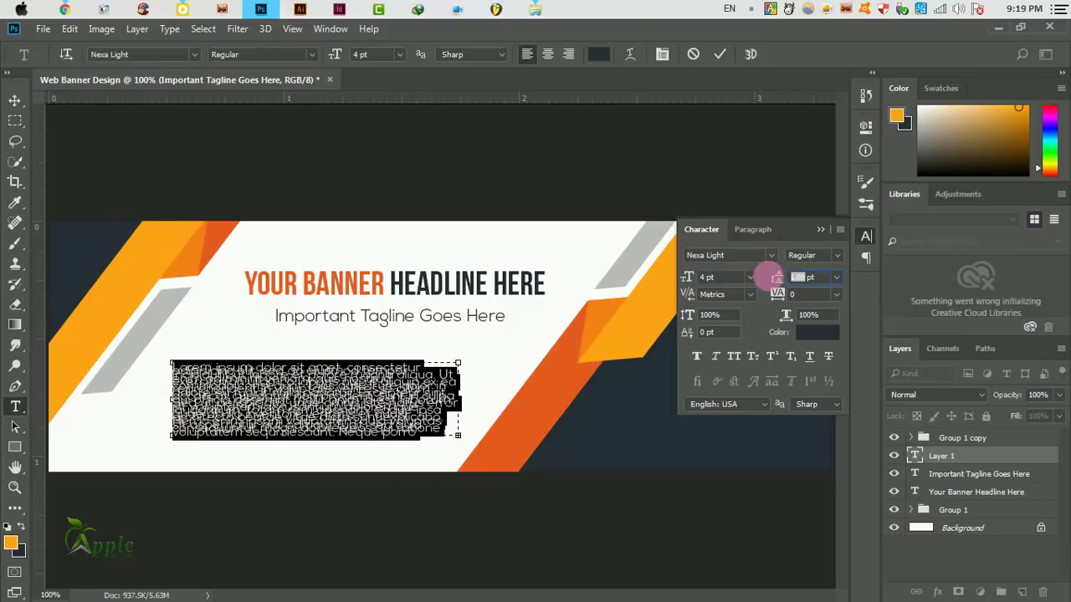
pyautogui.moveTo(763, 283)
pyautogui.mouseDown()
pyautogui.moveTo(809, 287)
pyautogui.moveTo(745, 277)
pyautogui.moveTo(778, 282)
pyautogui.mouseUp()
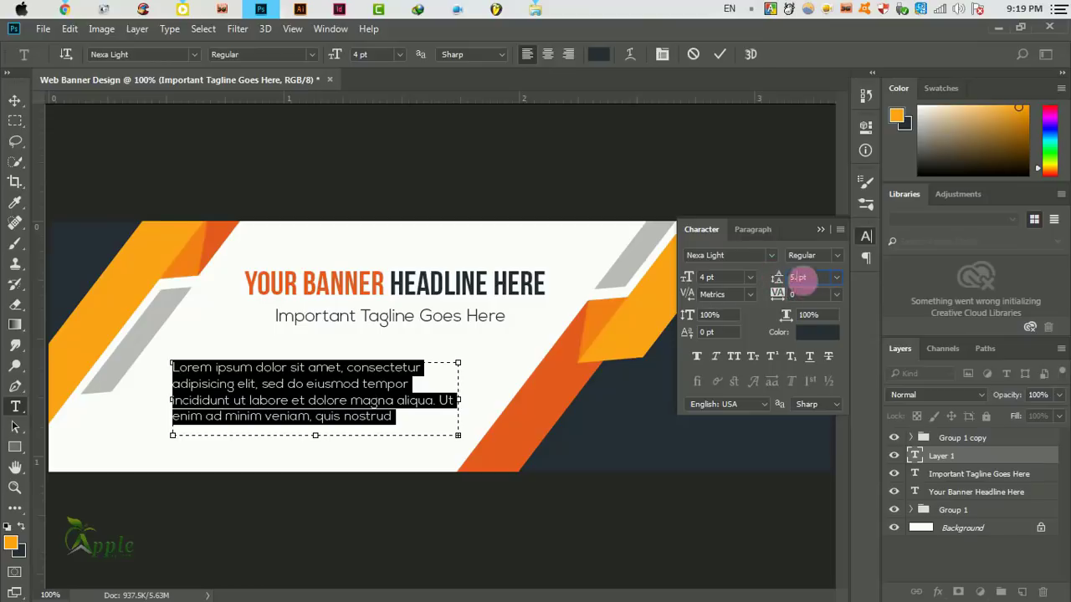
pyautogui.moveTo(813, 291); pyautogui.dragTo(793, 245)
pyautogui.write('5.3')
pyautogui.click(720, 53)
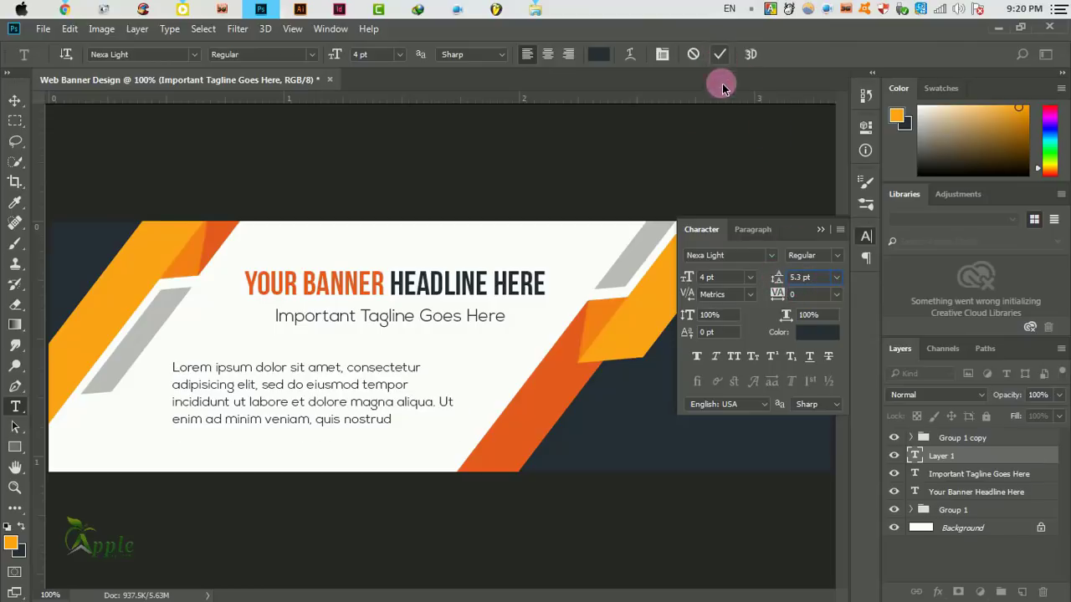
# - Centre-align the paragraph and resize its box so it wraps to three lines
pyautogui.click(309, 407)
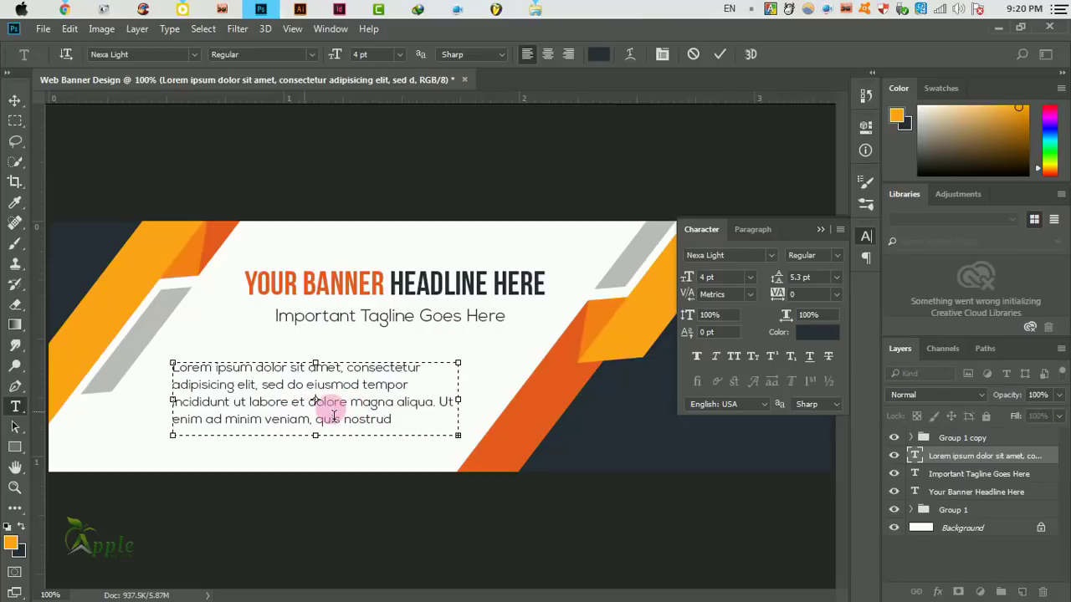
pyautogui.hotkey('ctrl', 'a')
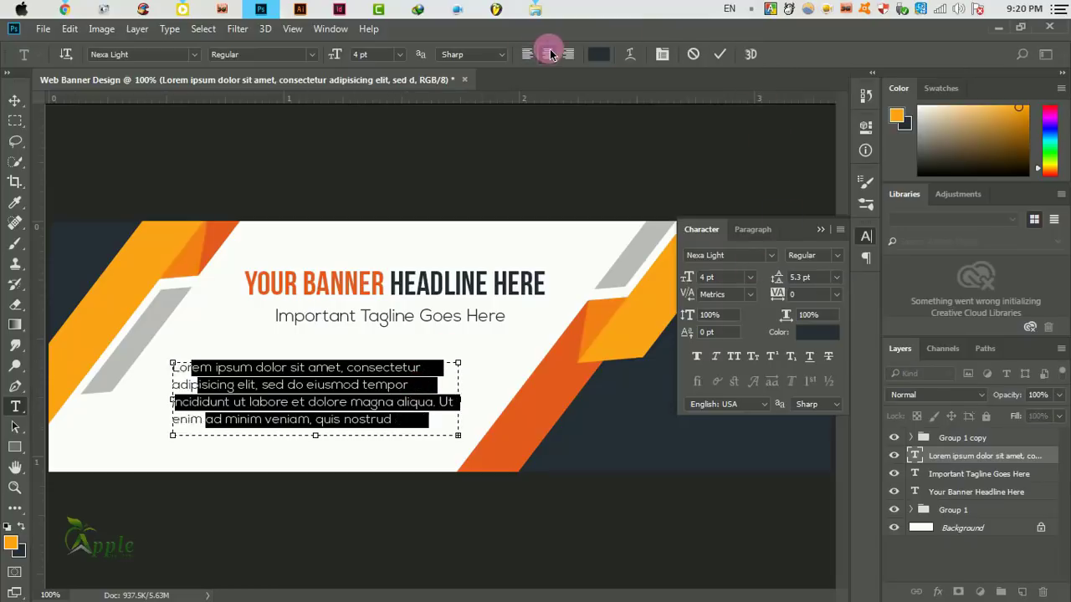
pyautogui.click(549, 54)
pyautogui.click(446, 406)
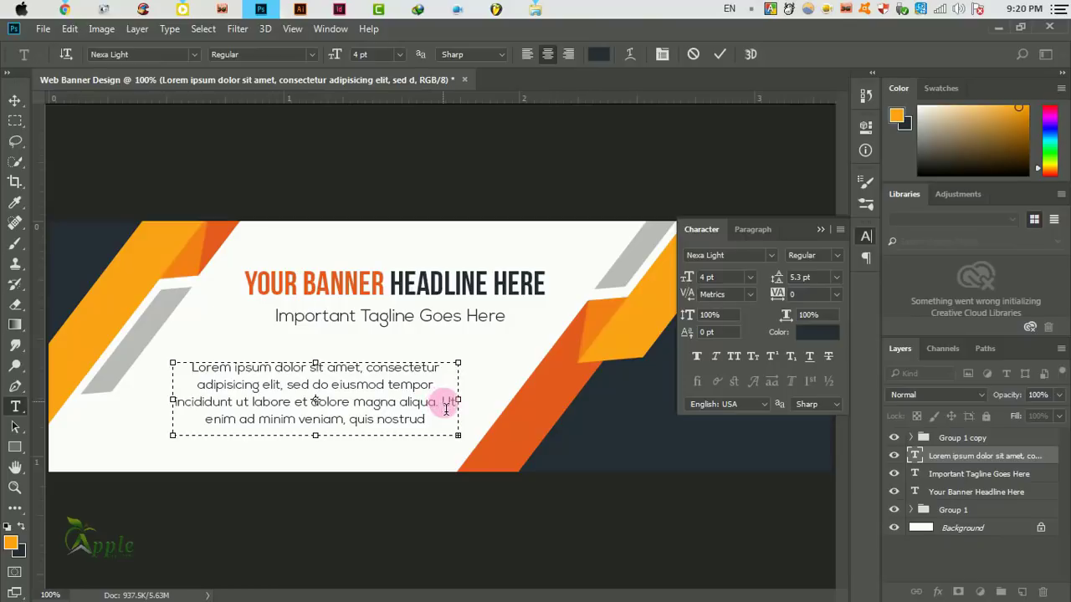
pyautogui.moveTo(457, 400); pyautogui.dragTo(491, 401)
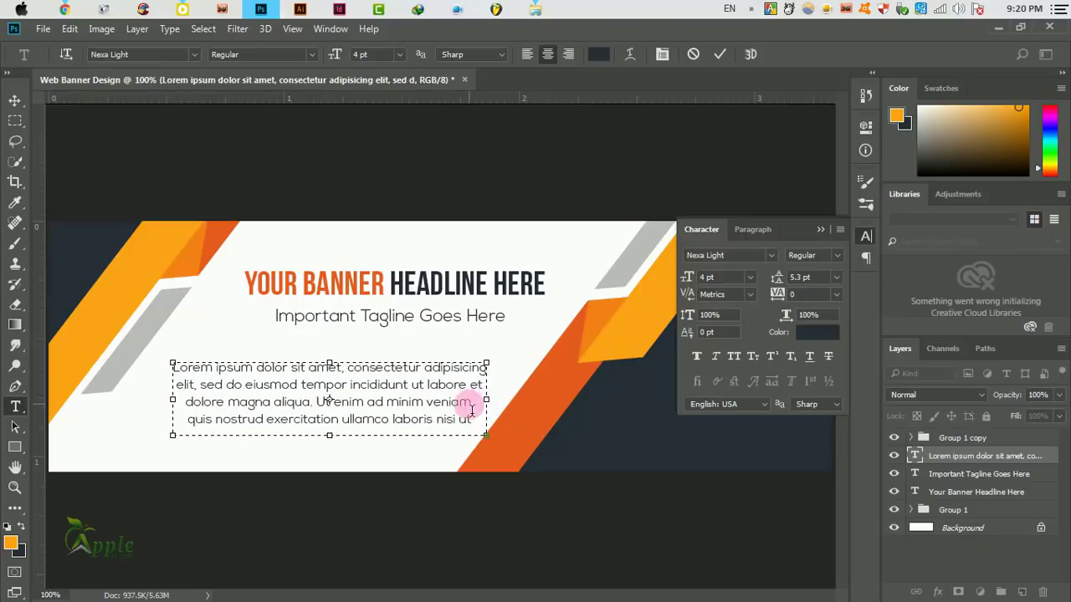
pyautogui.moveTo(330, 435); pyautogui.dragTo(334, 418)
pyautogui.click(720, 54)
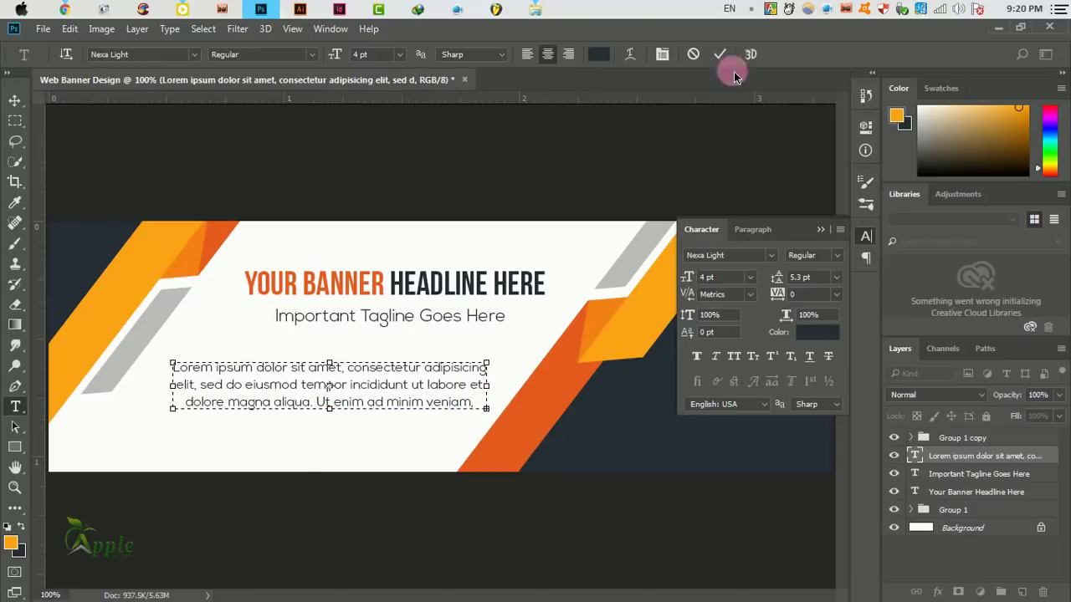
# - Move the lorem ipsum paragraph up to sit under the tagline
pyautogui.press('v')
pyautogui.moveTo(358, 360); pyautogui.dragTo(325, 385)
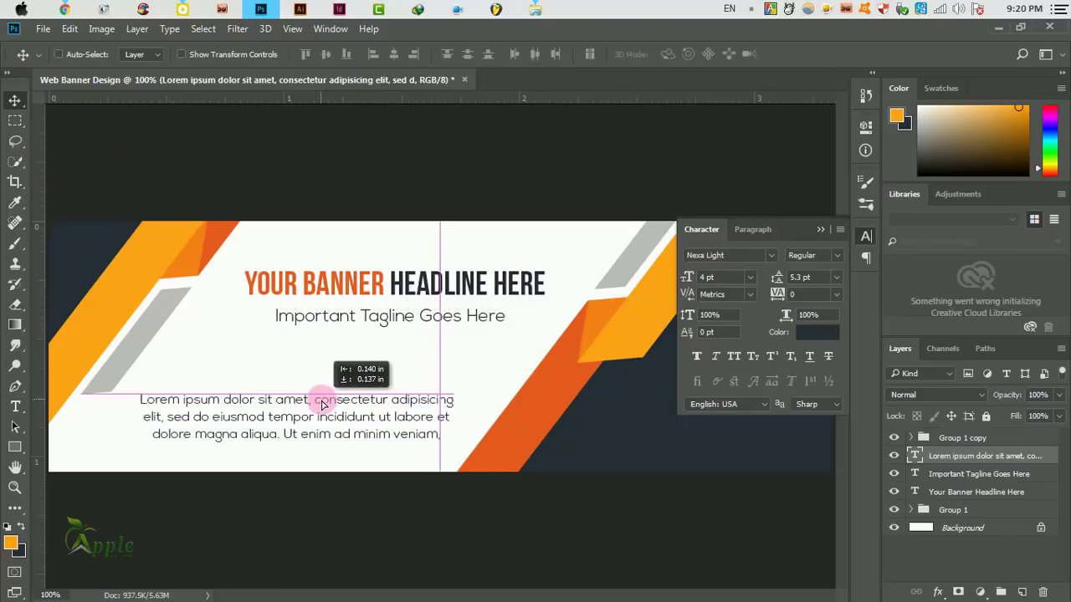
pyautogui.click(792, 229)
pyautogui.hotkey('ctrl', '-')
pyautogui.hotkey('ctrl', '-')
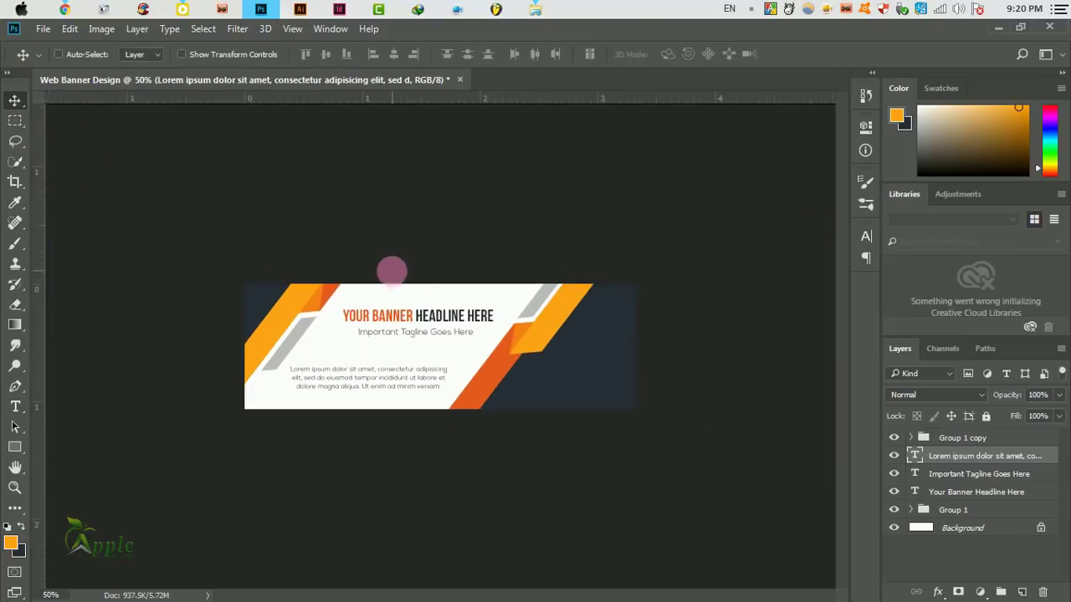
pyautogui.hotkey('ctrl', '+')
pyautogui.moveTo(383, 388)
pyautogui.mouseDown()
pyautogui.moveTo(461, 360)
pyautogui.moveTo(471, 373)
pyautogui.mouseUp()
# - Scale the paragraph down slightly, then shift all three text layers left together
pyautogui.hotkey('ctrl', 't')
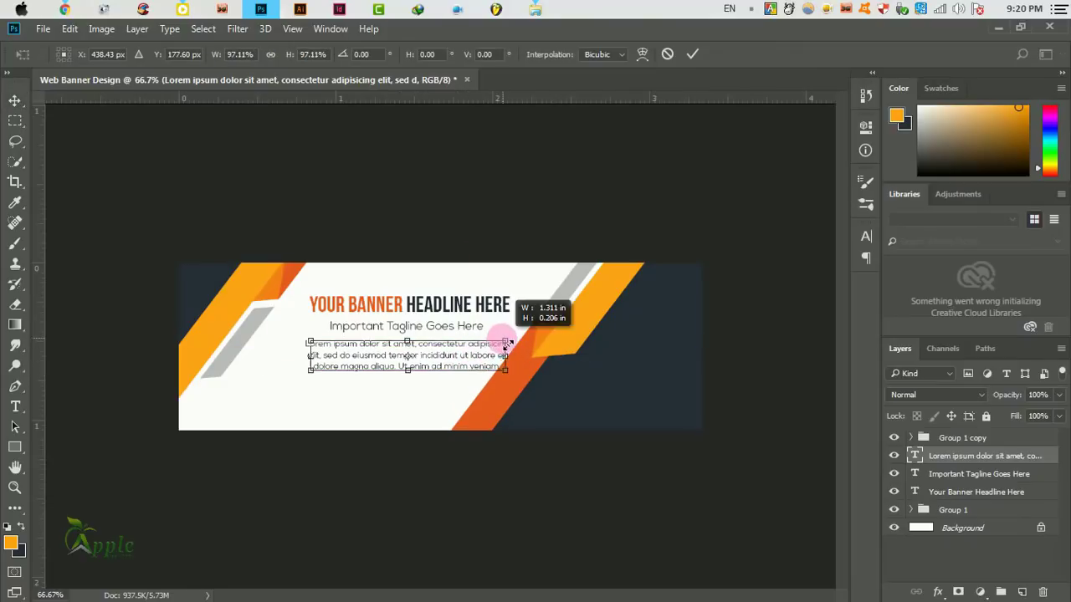
pyautogui.moveTo(513, 336); pyautogui.dragTo(500, 343)
pyautogui.click(694, 54)
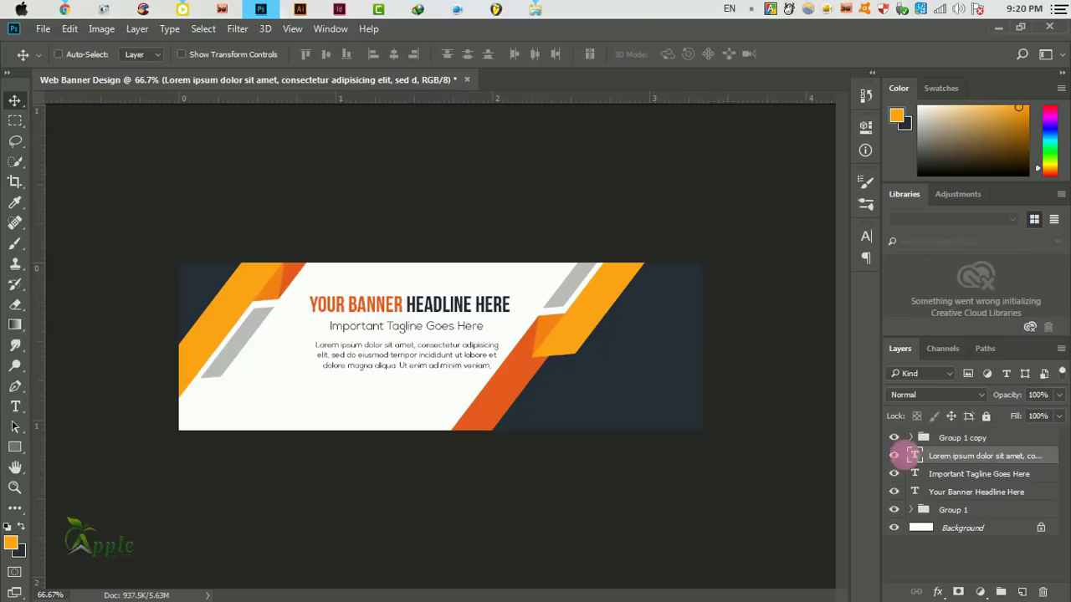
pyautogui.keyDown('shift'); pyautogui.click(979, 474); pyautogui.keyUp('shift')
pyautogui.keyDown('shift'); pyautogui.click(971, 494); pyautogui.keyUp('shift')
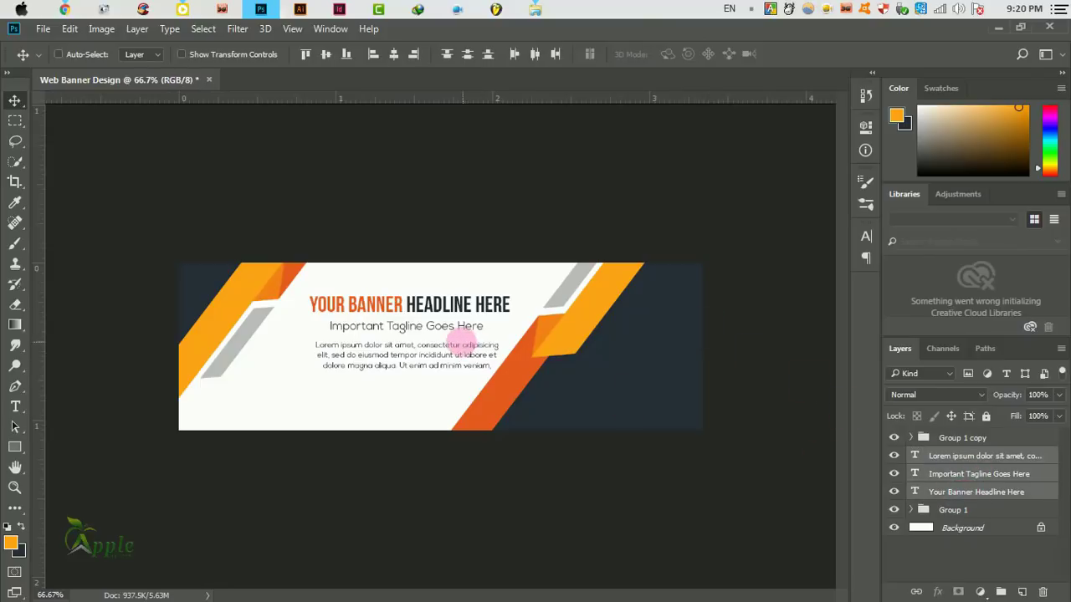
pyautogui.moveTo(468, 344); pyautogui.dragTo(462, 345)
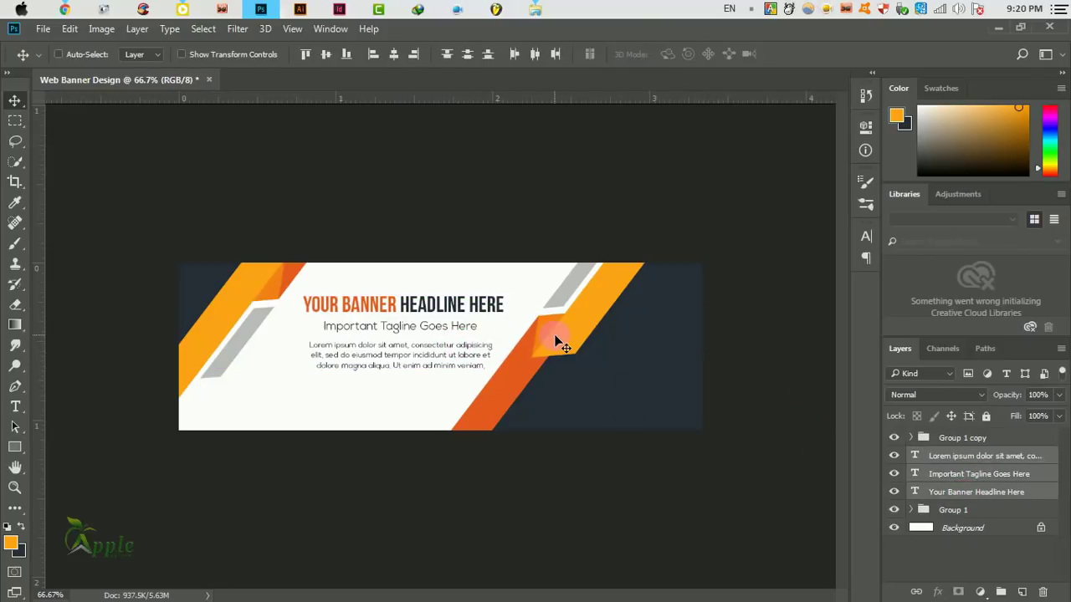
# - Reposition the headline, tagline and paragraph block, nudging it slightly right
pyautogui.moveTo(557, 343); pyautogui.dragTo(558, 343)
pyautogui.moveTo(455, 335); pyautogui.dragTo(483, 348)
pyautogui.press('Right')
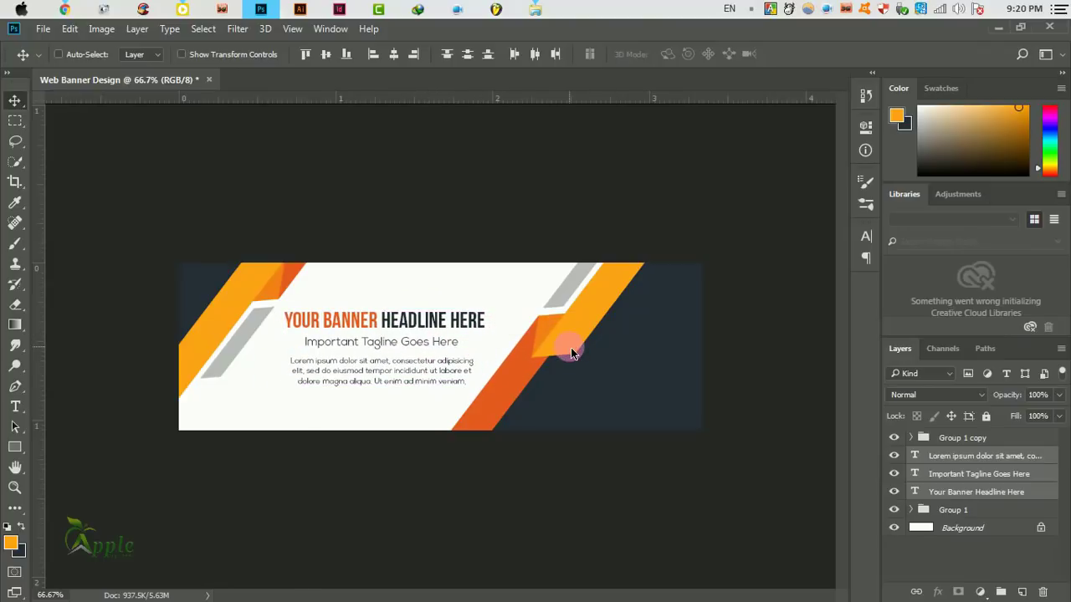
pyautogui.press('Right')
pyautogui.press('Right')
pyautogui.press('Right')
pyautogui.press('Right')
pyautogui.press('Right')
pyautogui.press('Right')
pyautogui.press('Right')
pyautogui.press('Right')
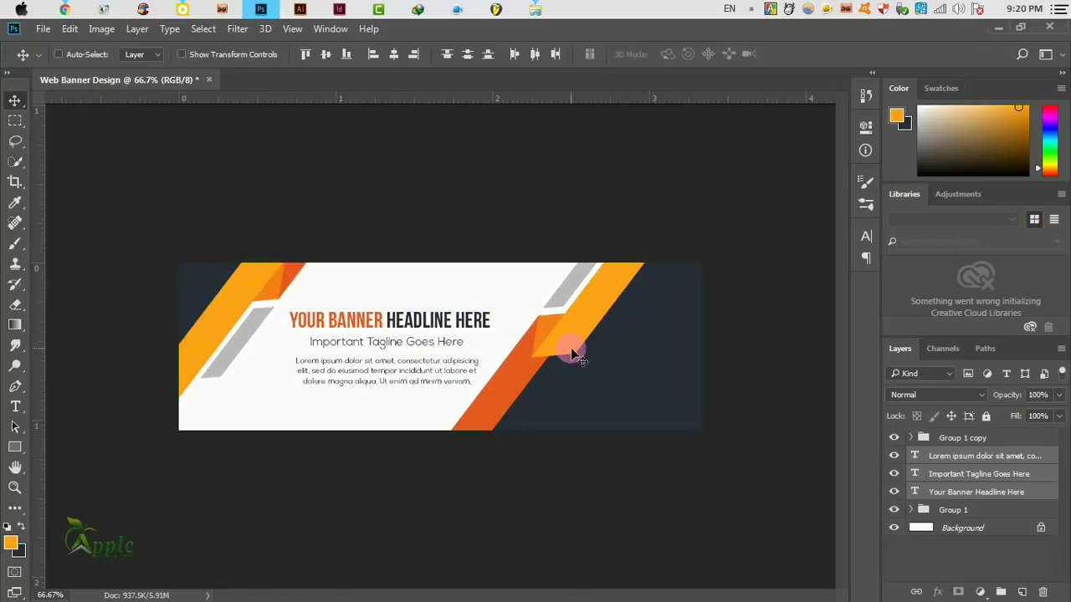
# - Enlarge the three text layers to about 105% and group them into Group 2
pyautogui.hotkey('ctrl', 't')
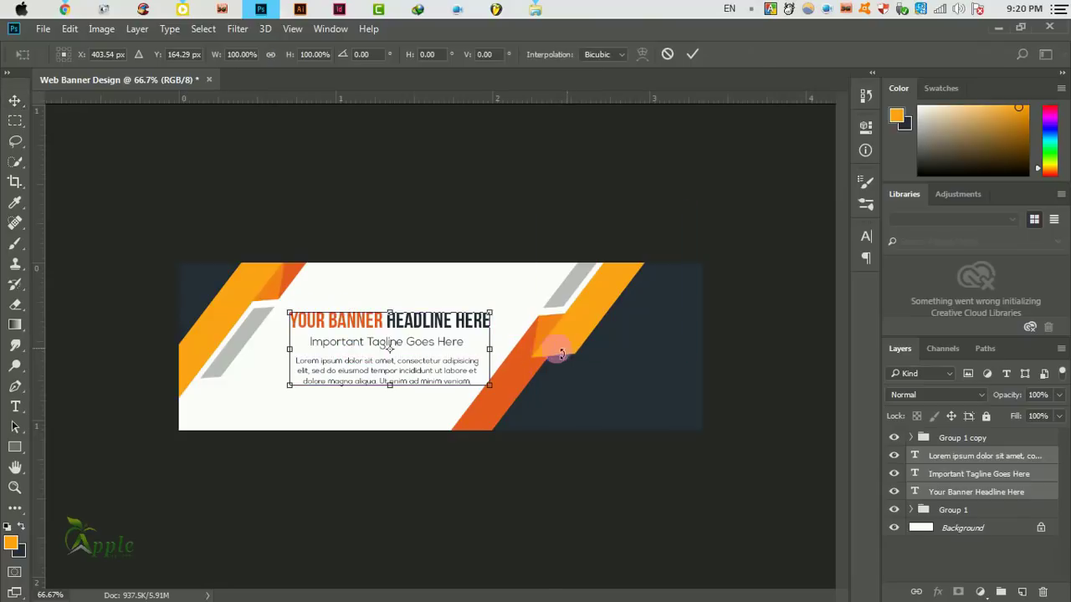
pyautogui.hotkey('ctrl', '+')
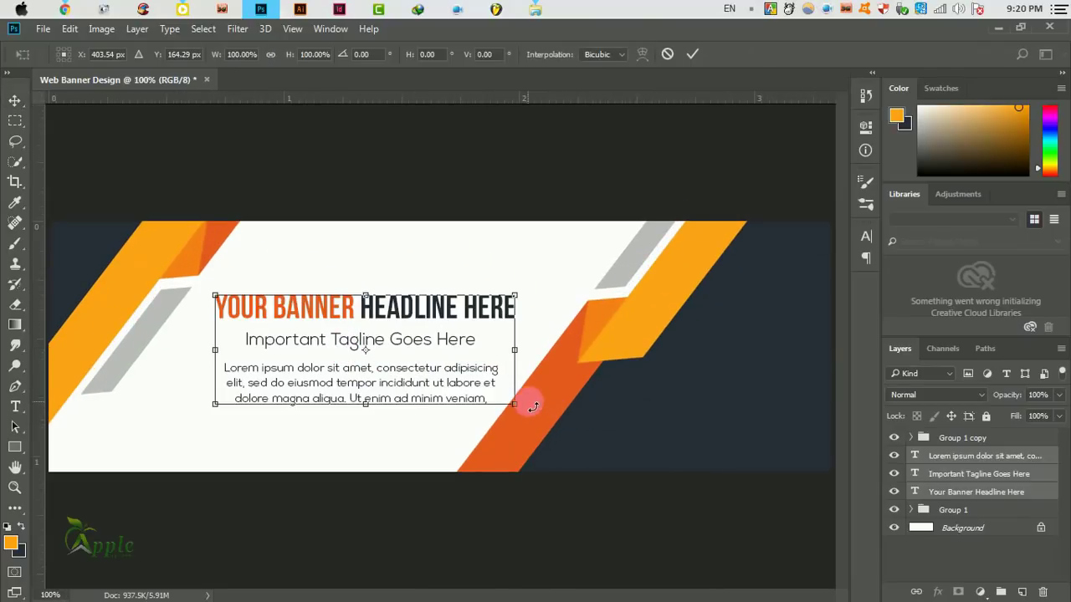
pyautogui.moveTo(520, 412); pyautogui.dragTo(528, 416)
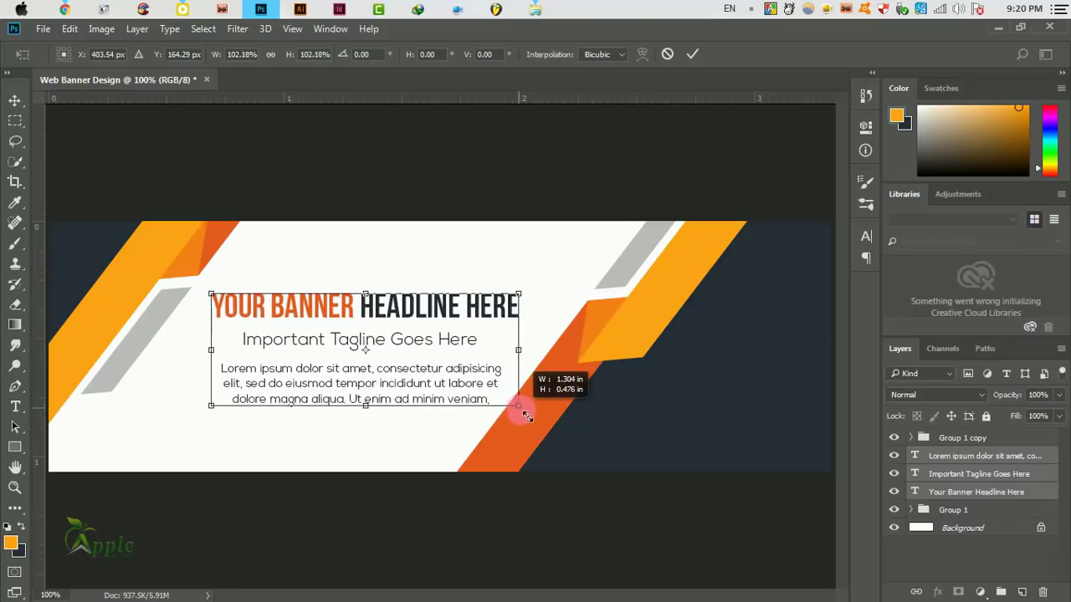
pyautogui.click(692, 55)
pyautogui.press('1')
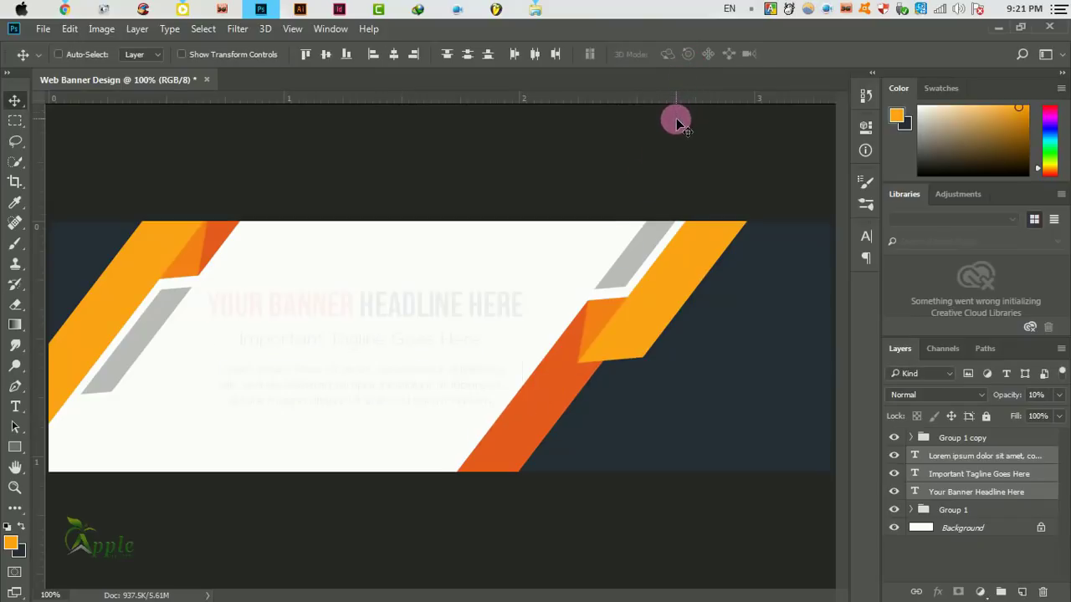
pyautogui.press('0')
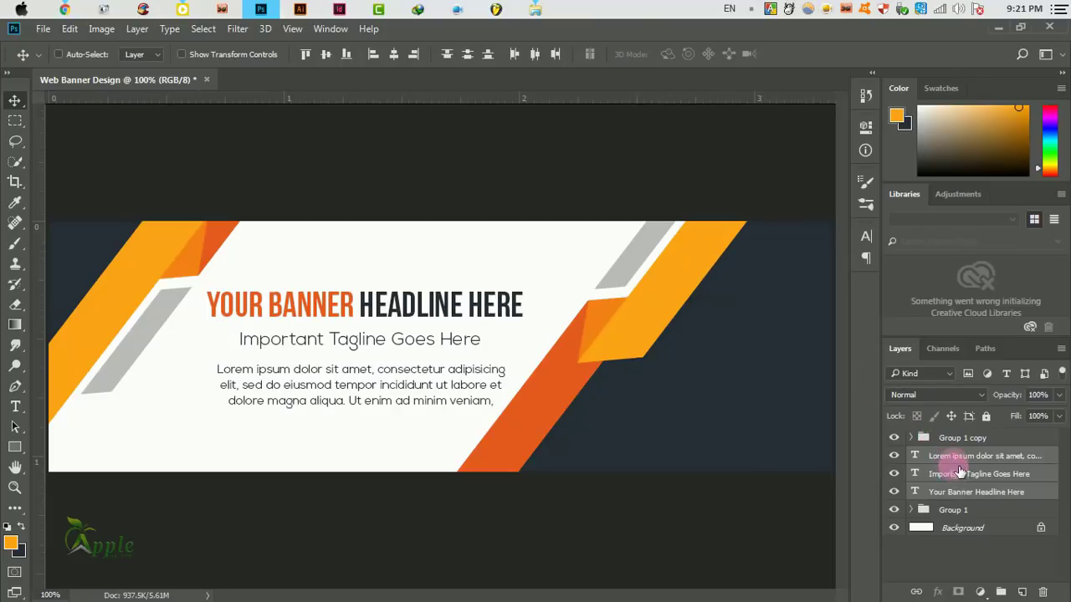
pyautogui.click(1001, 591)
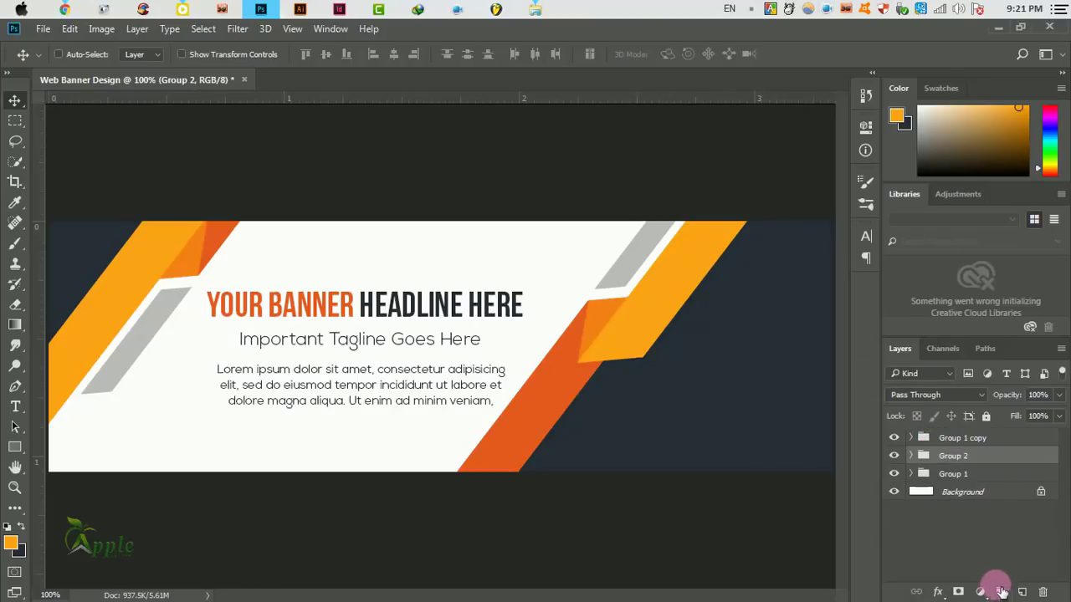
# - Type the studio name 'Apple Graphic Studio' on the navy panel
pyautogui.keyDown('ctrl'); pyautogui.keyDown('alt'); pyautogui.click(418, 311); pyautogui.keyUp('alt'); pyautogui.keyUp('ctrl')
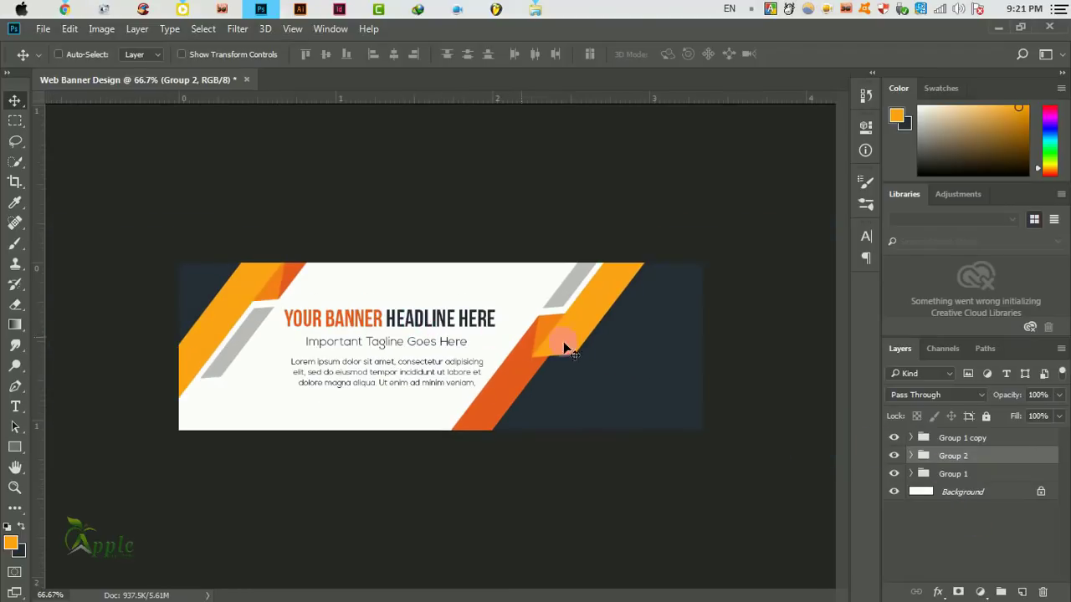
pyautogui.hotkey('ctrl', '+')
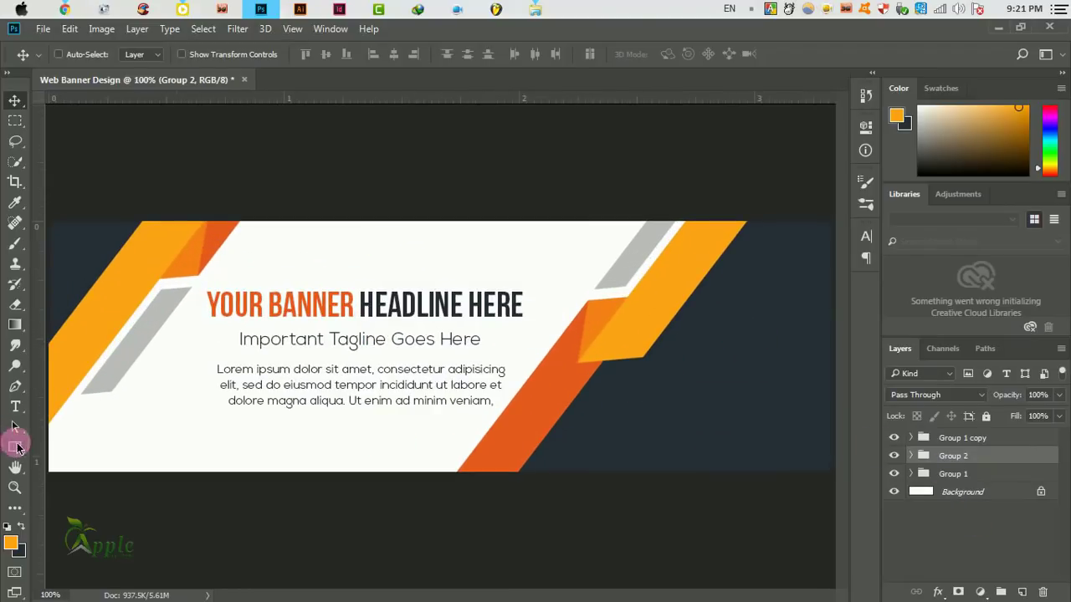
pyautogui.click(15, 407)
pyautogui.click(640, 398)
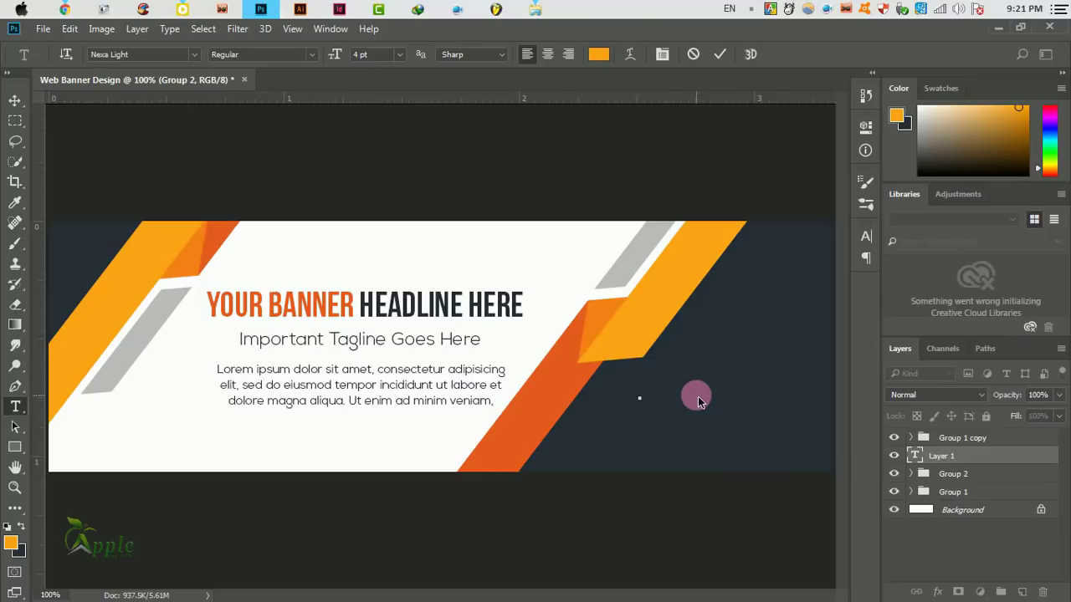
pyautogui.write('Apple Graphic Studio')
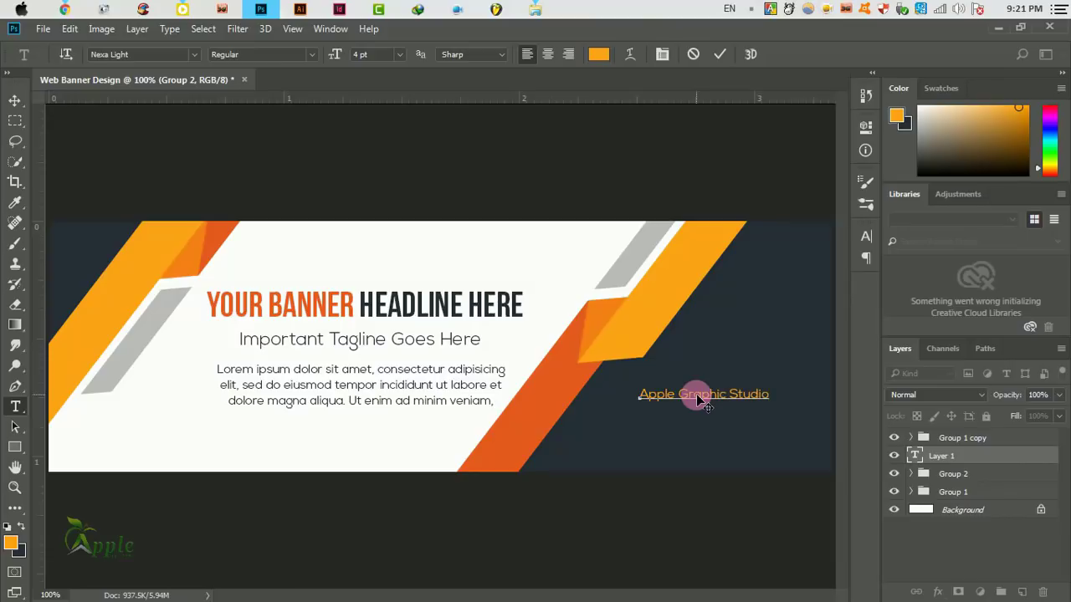
pyautogui.click(720, 53)
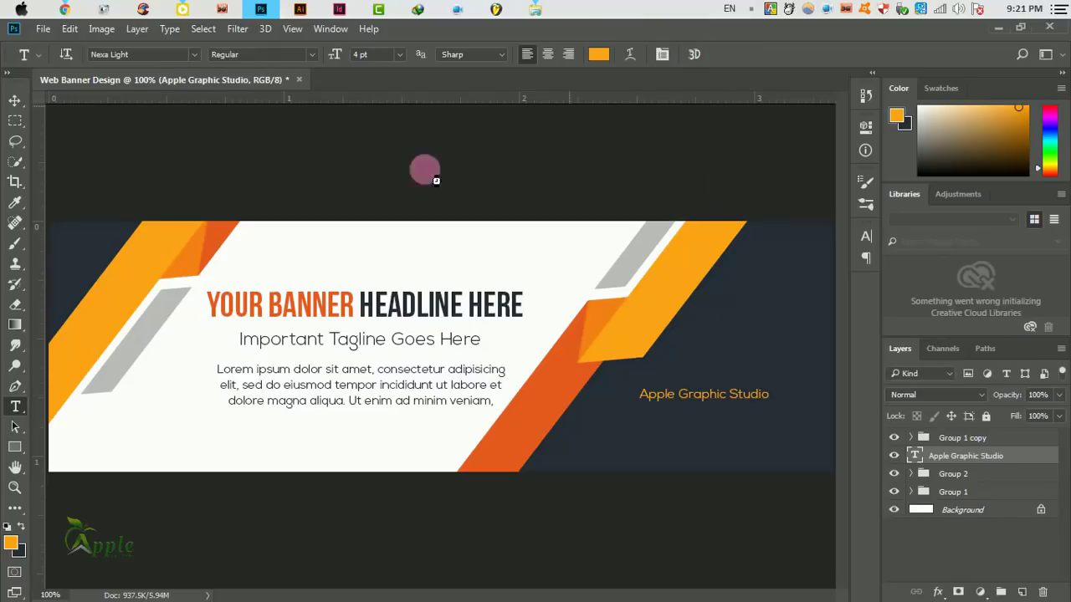
# - Enlarge the studio name to about 123% and position it on the navy panel
pyautogui.click(14, 100)
pyautogui.moveTo(679, 378); pyautogui.dragTo(727, 402)
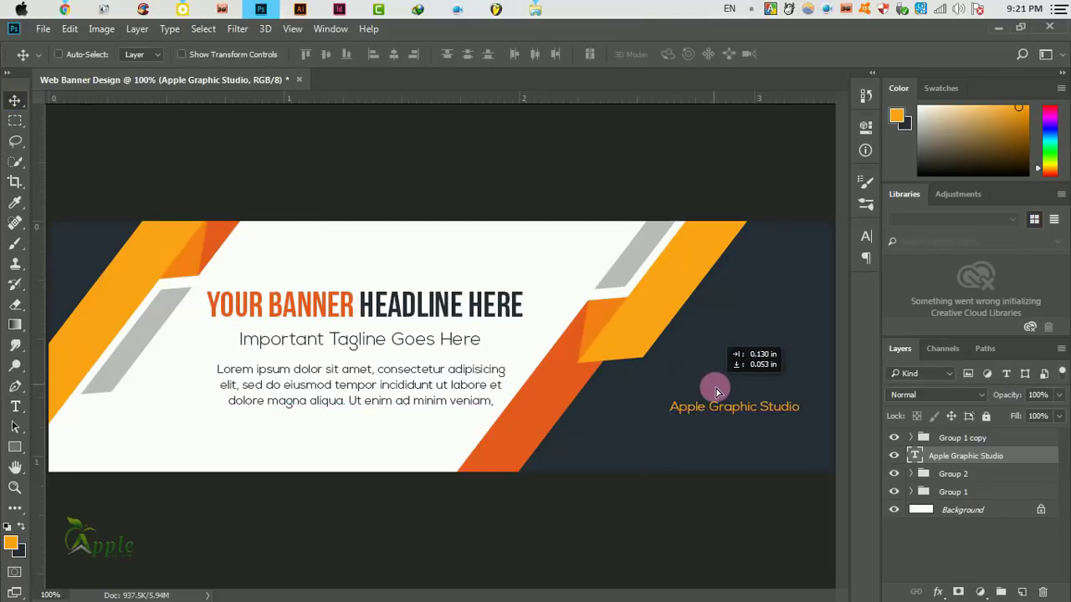
pyautogui.hotkey('ctrl', 't')
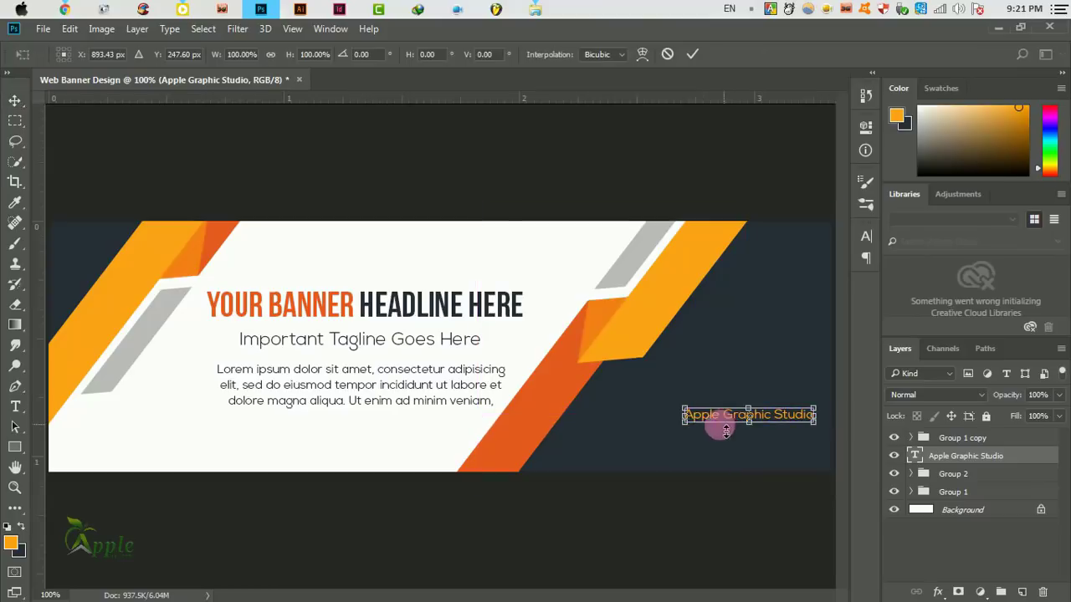
pyautogui.moveTo(686, 411); pyautogui.dragTo(654, 414)
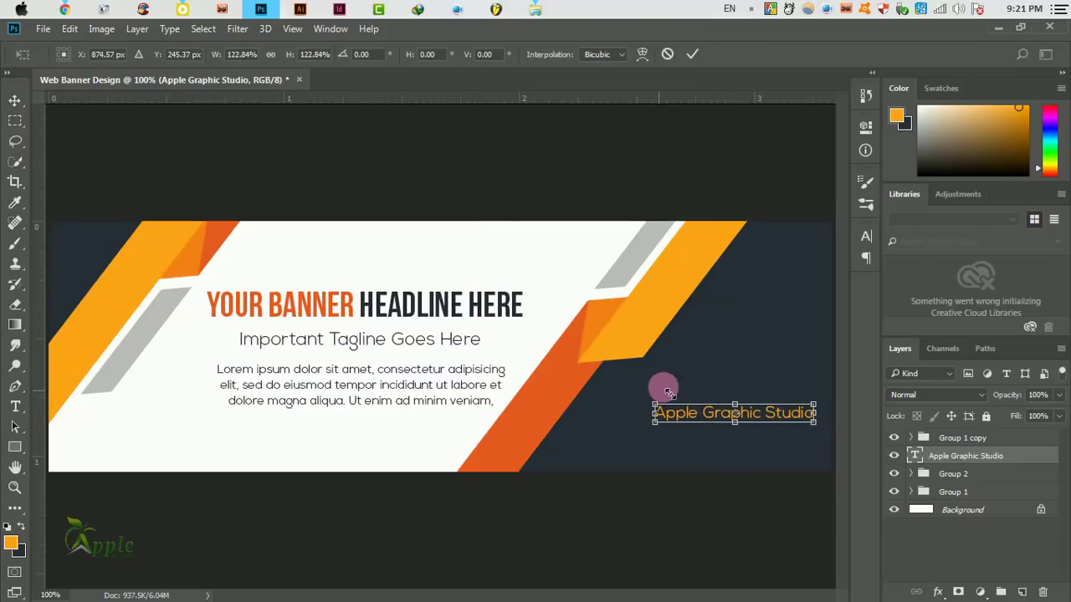
pyautogui.click(696, 64)
pyautogui.moveTo(759, 373); pyautogui.dragTo(764, 393)
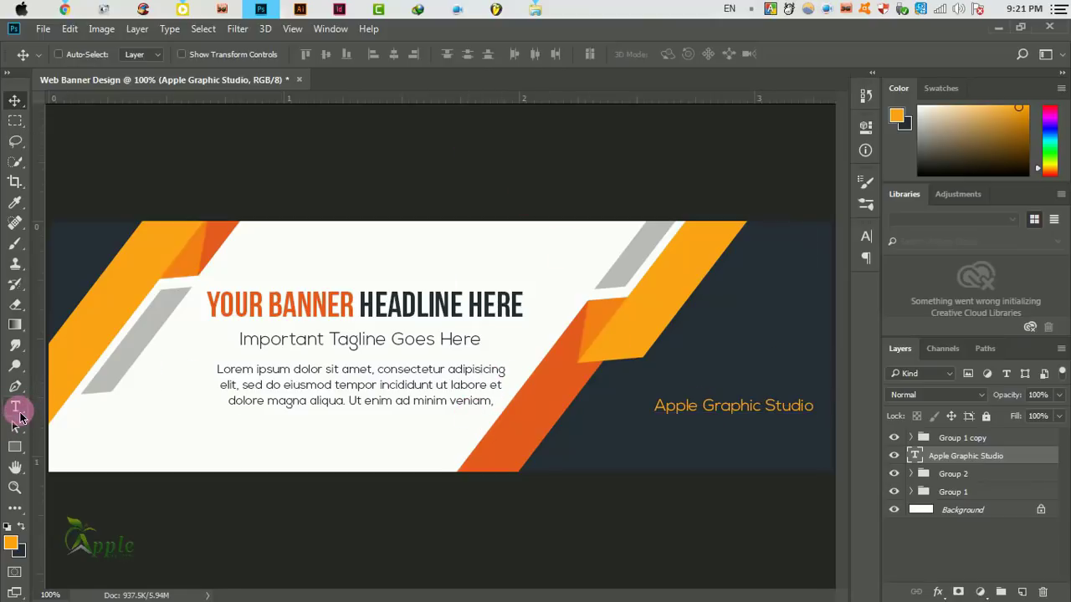
# - Browse to Graphic Work > Working Help > Icons > Circle Icons > 48x48 in Explorer
pyautogui.click(19, 8)
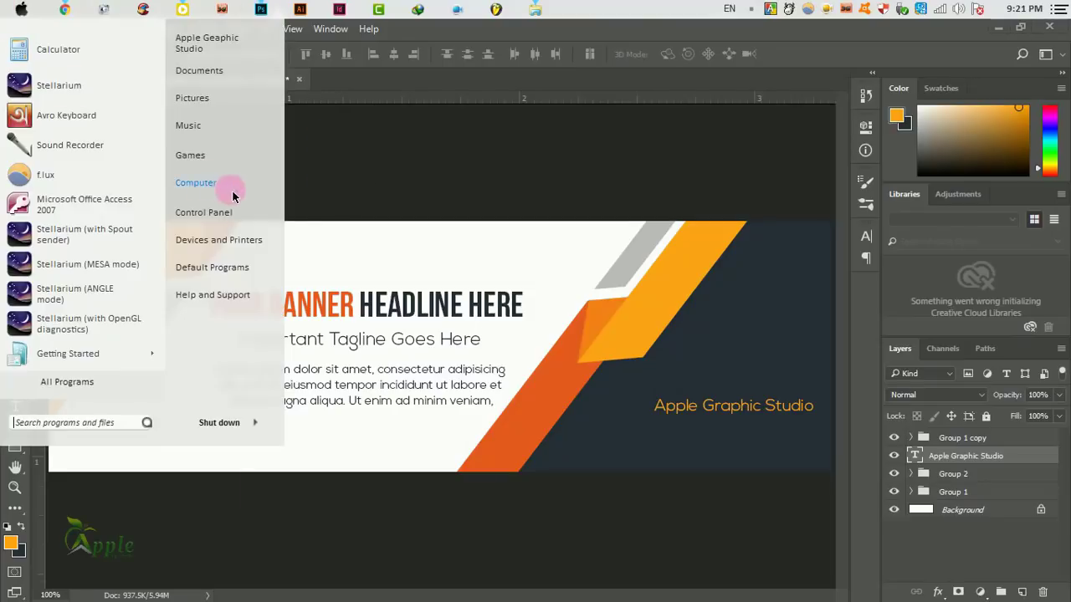
pyautogui.click(233, 196)
pyautogui.doubleClick(548, 316)
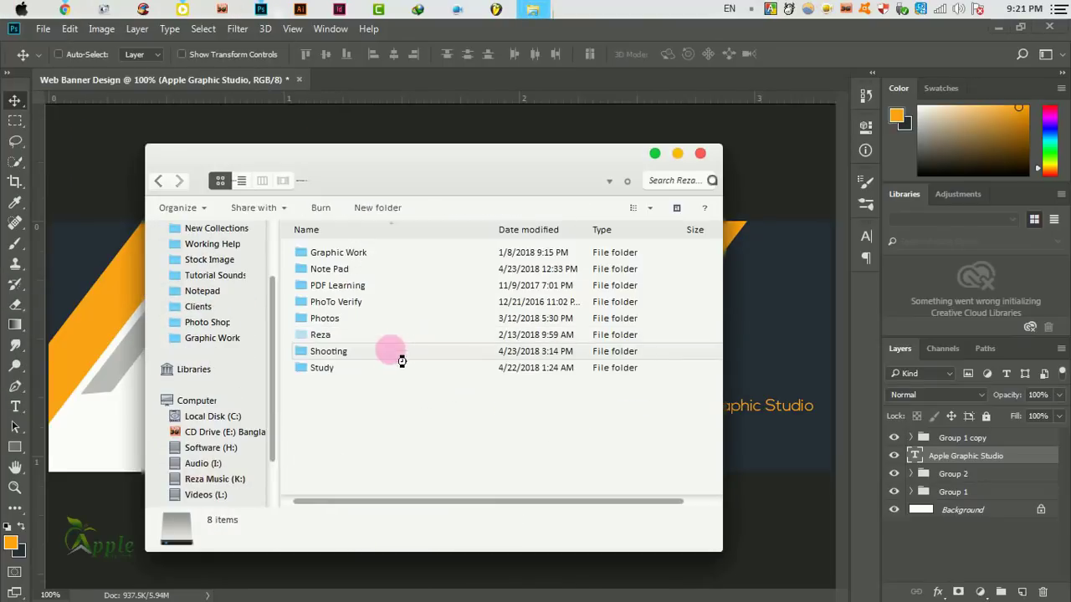
pyautogui.doubleClick(350, 255)
pyautogui.doubleClick(369, 407)
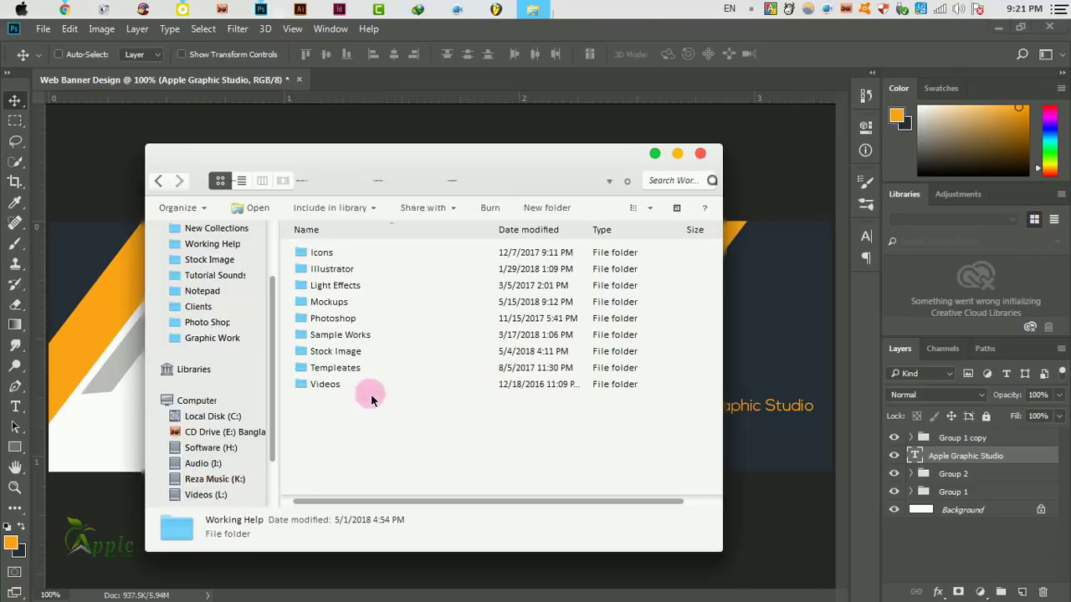
pyautogui.doubleClick(342, 254)
pyautogui.doubleClick(351, 266)
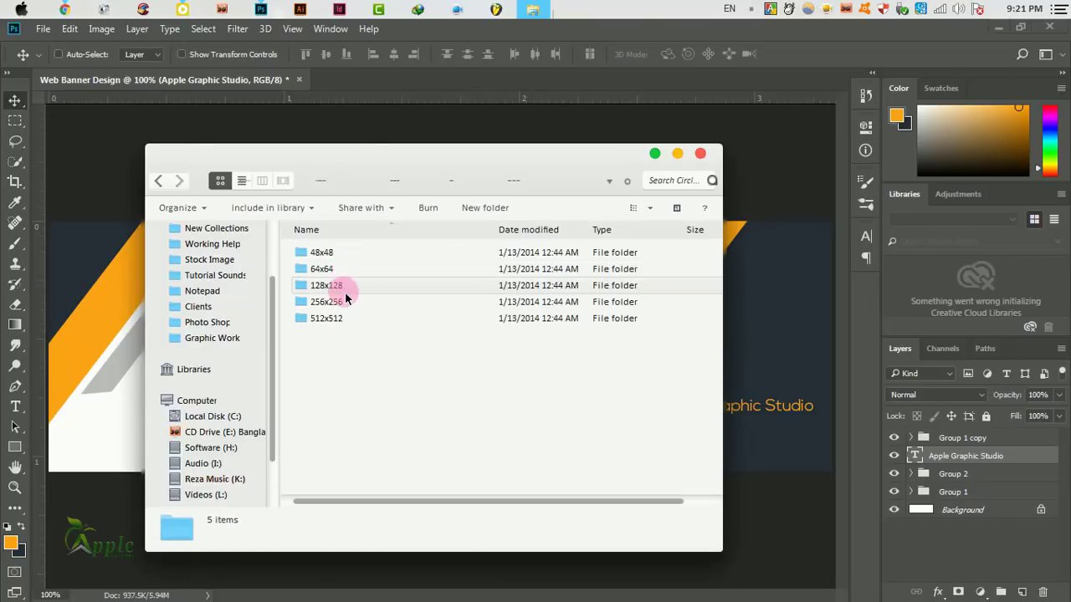
pyautogui.doubleClick(341, 254)
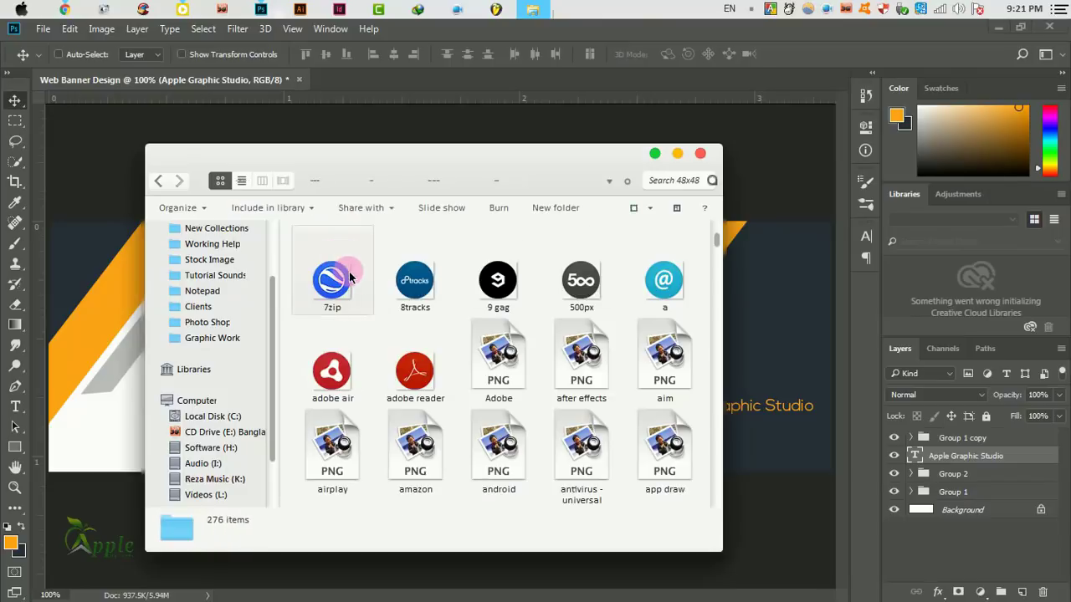
# - Find the fb icon and drag it onto the banner canvas
pyautogui.scroll(-1, 453, 381)
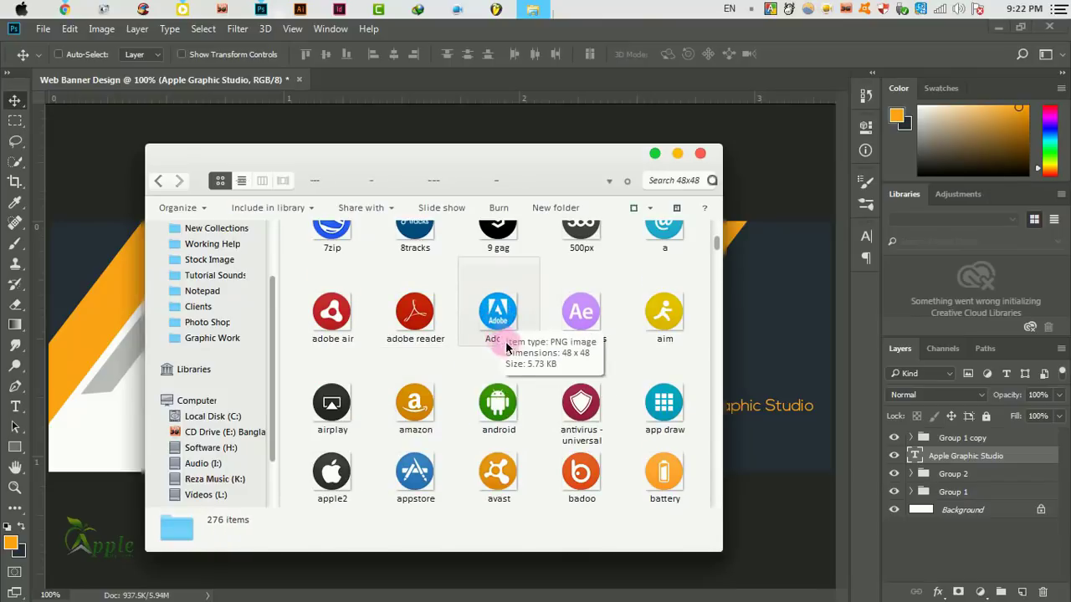
pyautogui.scroll(-5, 506, 347)
pyautogui.click(499, 381)
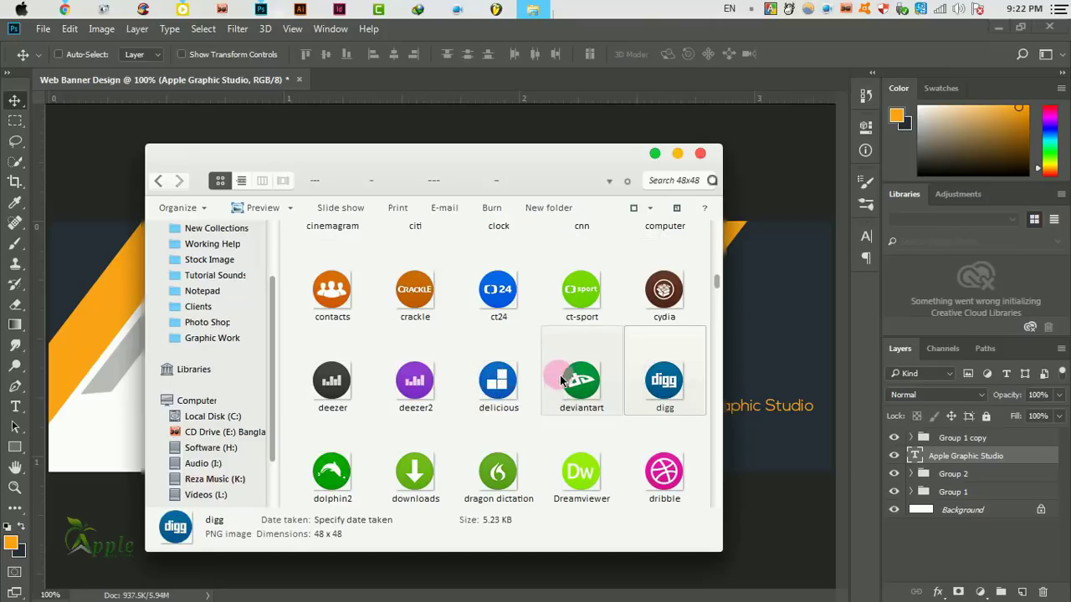
pyautogui.press('f')
pyautogui.press('Right')
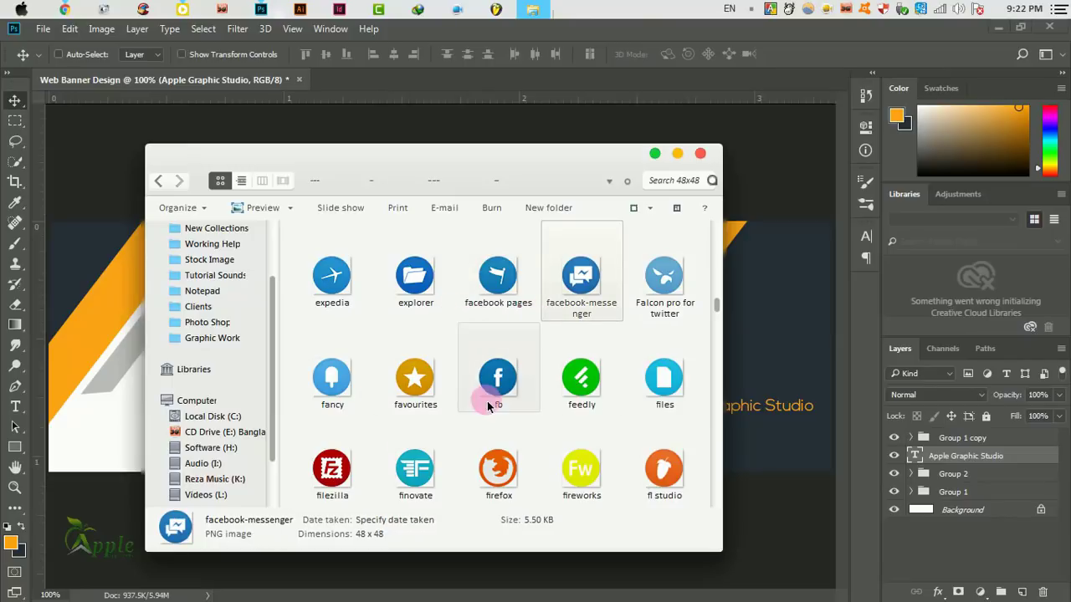
pyautogui.moveTo(492, 400); pyautogui.dragTo(789, 375)
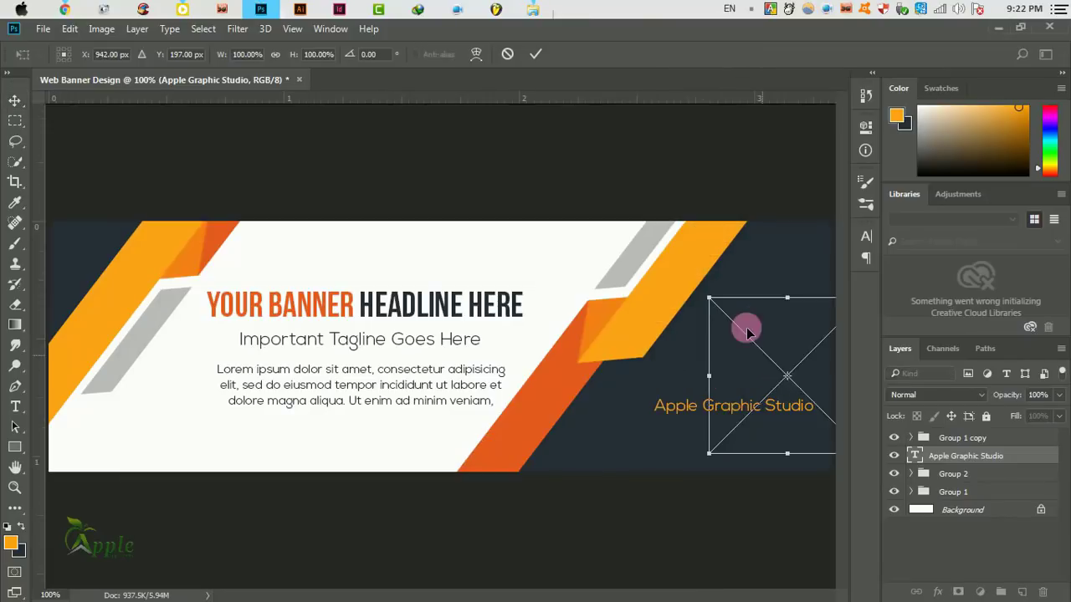
# - Confirm the fb icon, then place the youtube icon on the banner
pyautogui.click(536, 53)
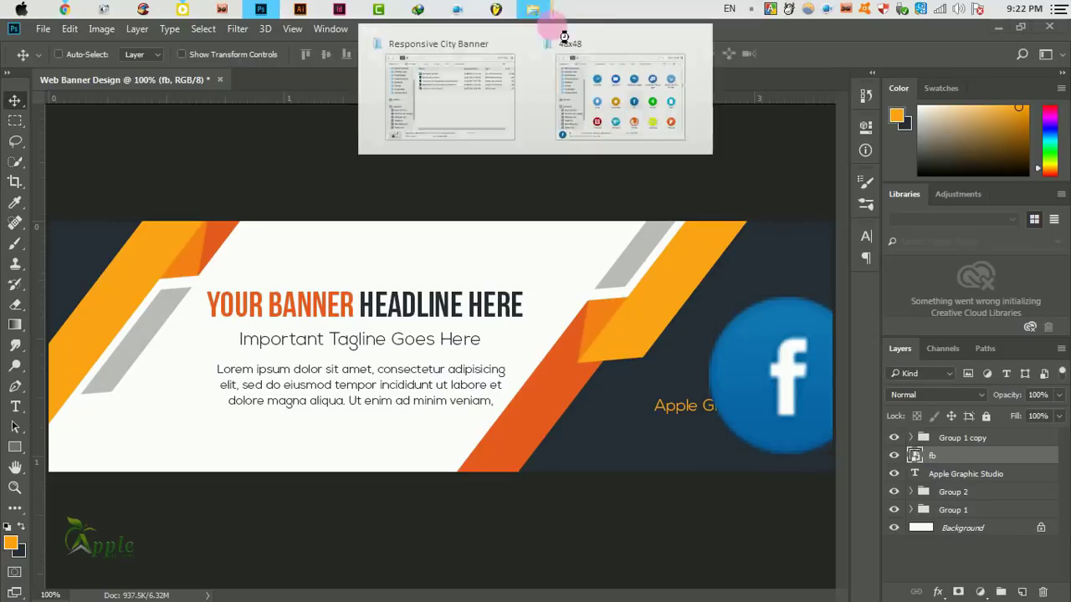
pyautogui.click(597, 102)
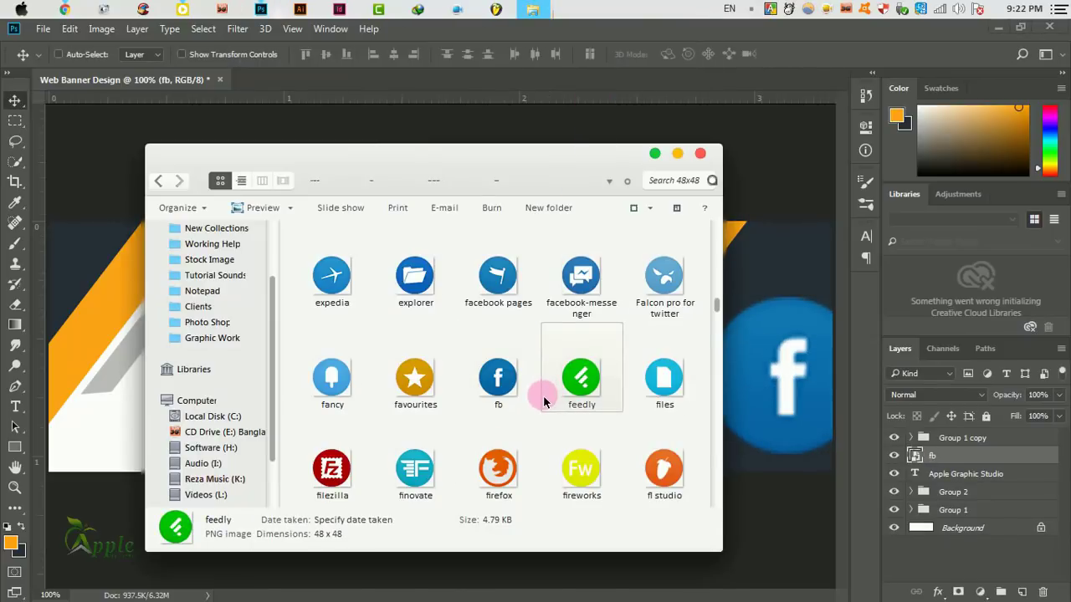
pyautogui.press('t')
pyautogui.press('y')
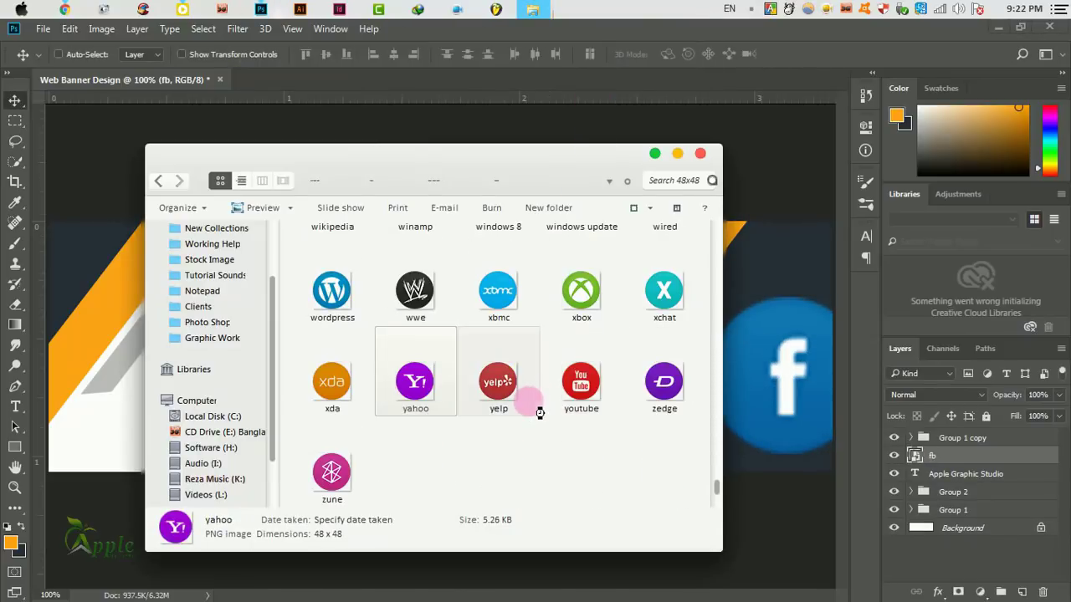
pyautogui.moveTo(580, 380); pyautogui.dragTo(775, 385)
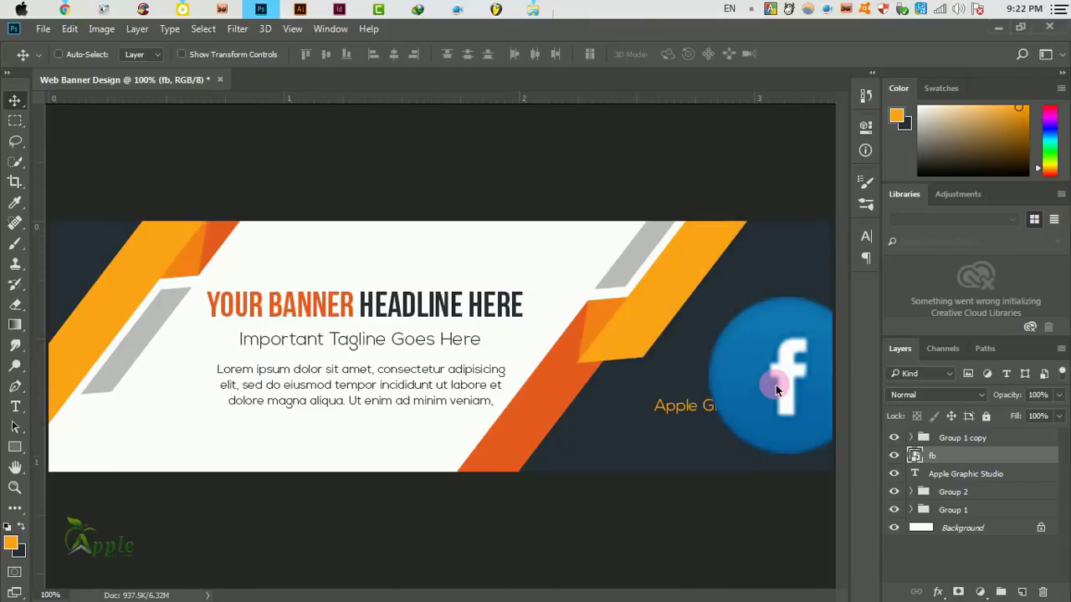
pyautogui.click(535, 54)
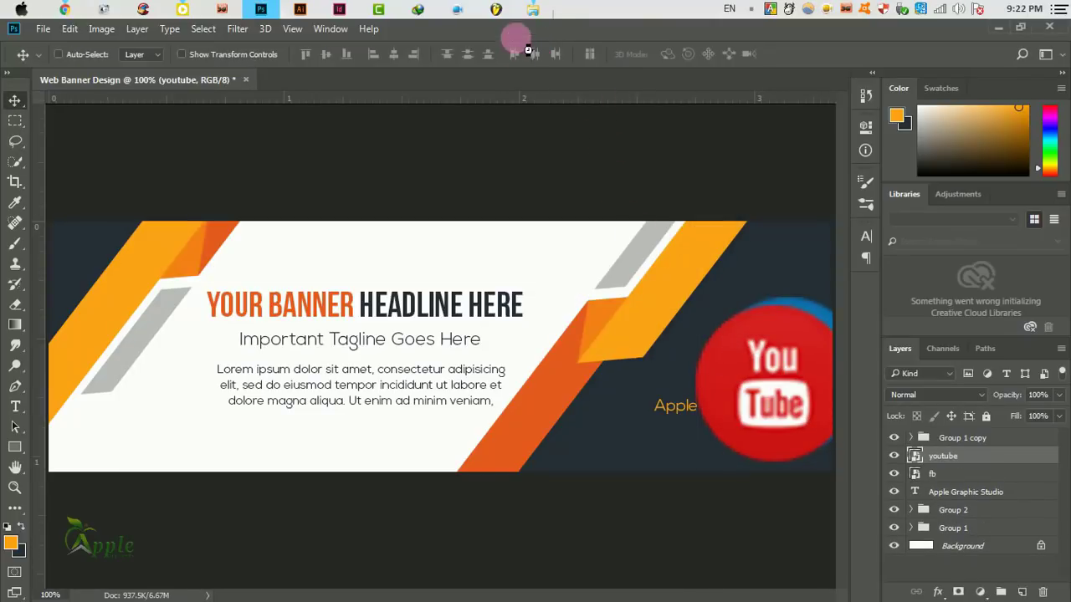
pyautogui.moveTo(533, 10)
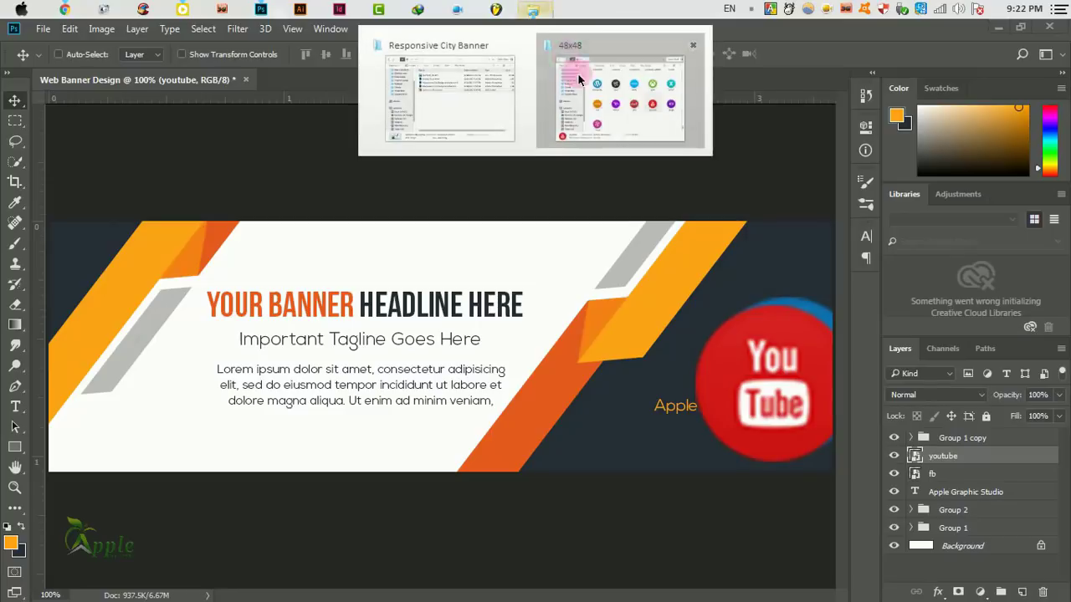
# - Drag in and place the yahoo and skype icons as separate layers
pyautogui.click(610, 126)
pyautogui.moveTo(427, 389); pyautogui.dragTo(761, 328)
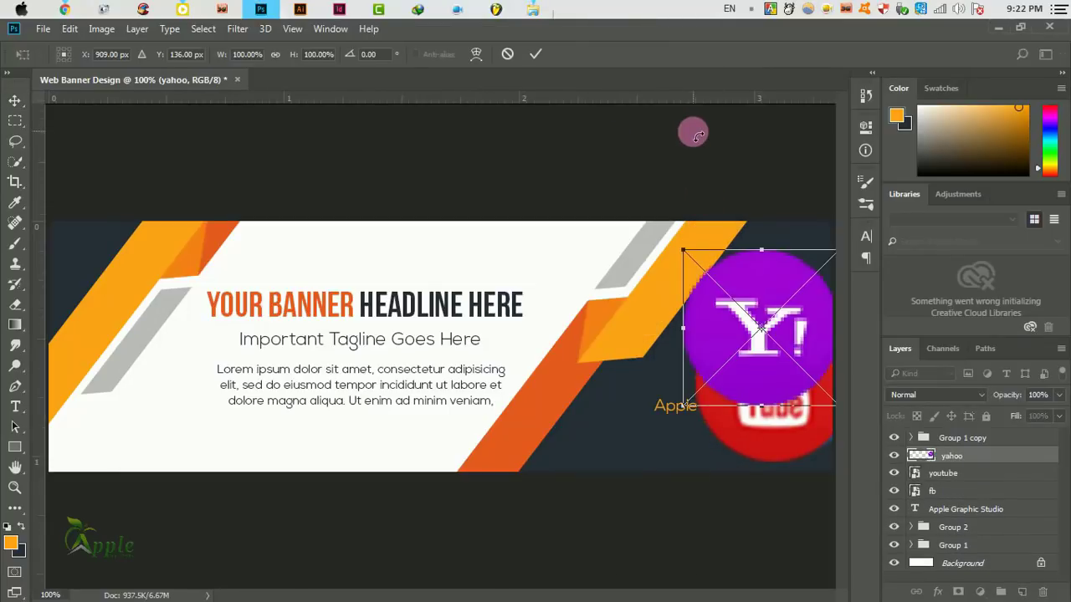
pyautogui.click(537, 55)
pyautogui.moveTo(533, 9)
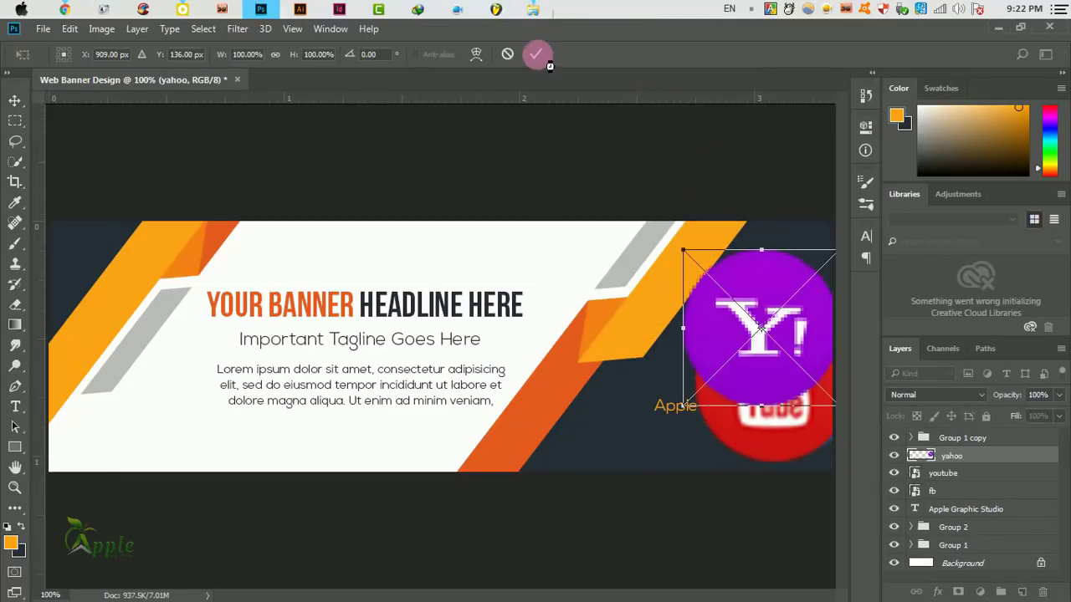
pyautogui.click(620, 71)
pyautogui.click(499, 380)
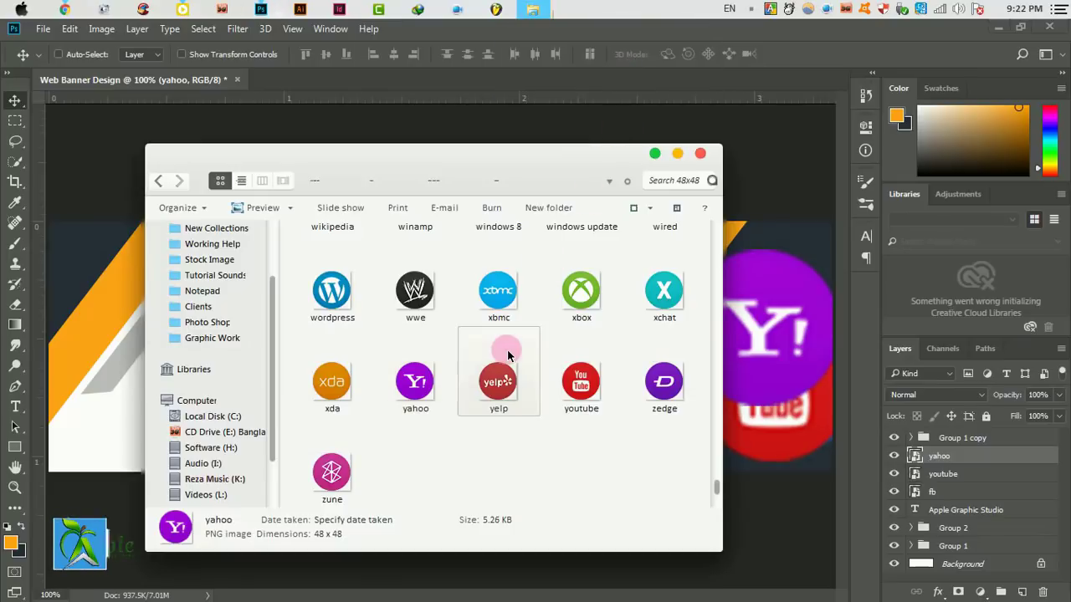
pyautogui.click(398, 301)
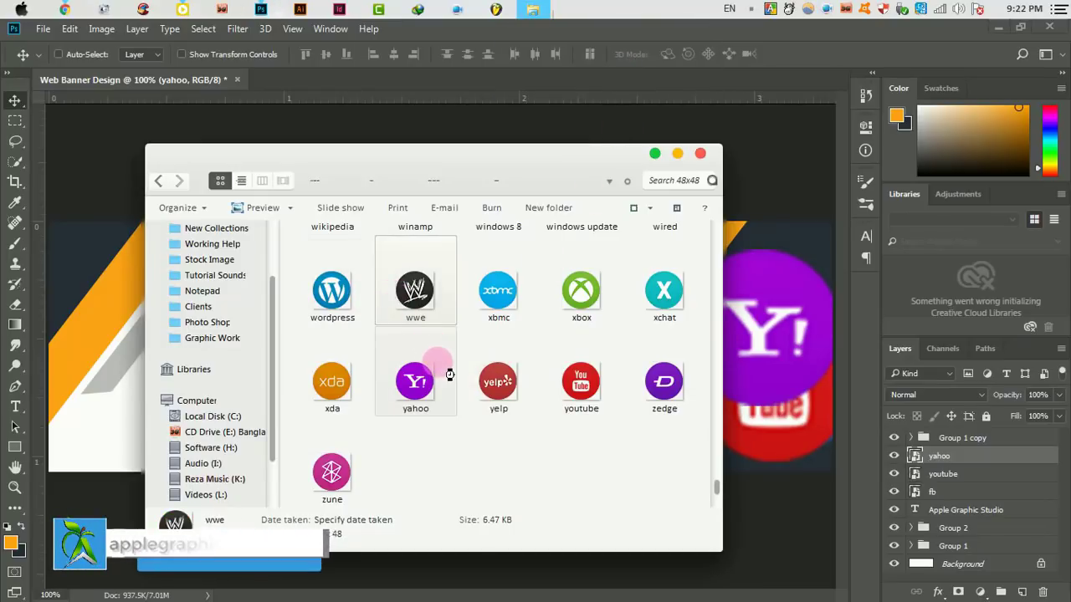
pyautogui.scroll(5, 442, 376)
pyautogui.scroll(3, 456, 381)
pyautogui.moveTo(456, 387); pyautogui.dragTo(753, 296)
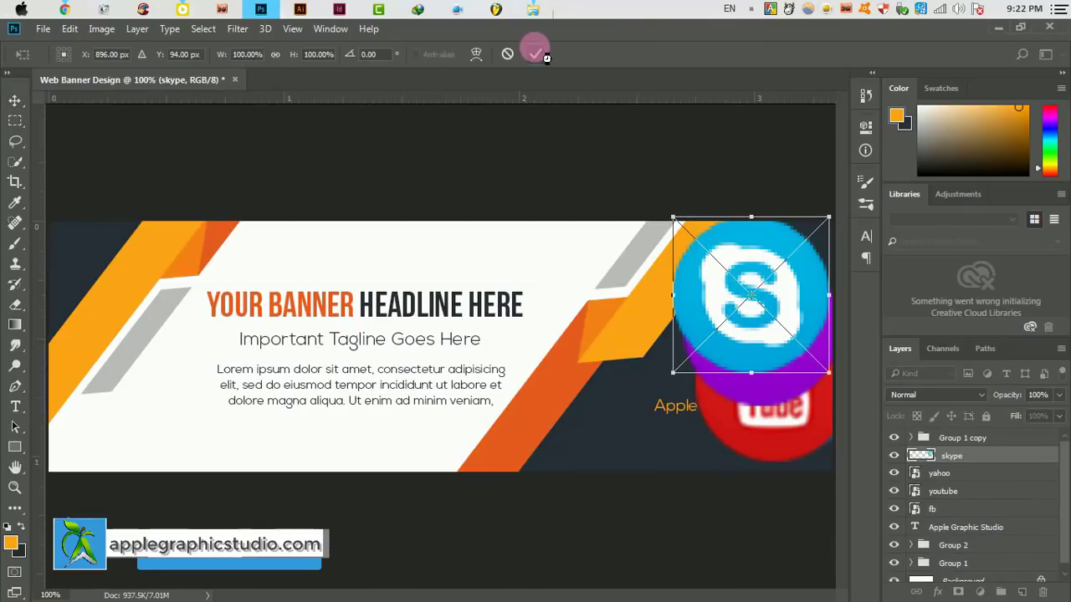
pyautogui.click(535, 54)
# - Place the pinterest icon and begin selecting the icon layers
pyautogui.moveTo(532, 10)
pyautogui.click(557, 65)
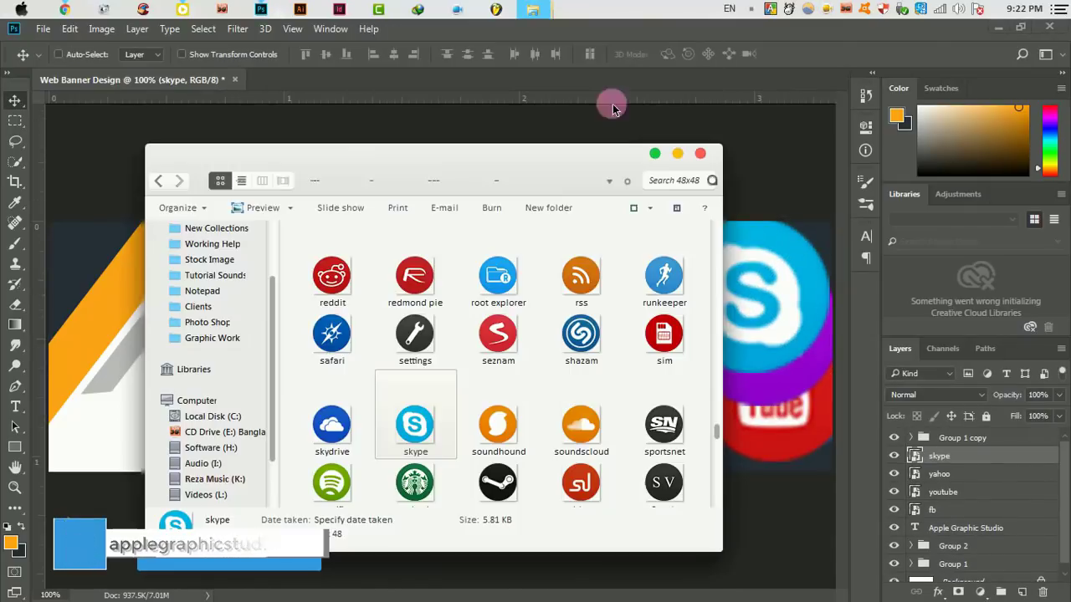
pyautogui.click(561, 307)
pyautogui.scroll(5, 541, 353)
pyautogui.moveTo(497, 276)
pyautogui.mouseDown()
pyautogui.moveTo(768, 307)
pyautogui.moveTo(753, 301)
pyautogui.mouseUp()
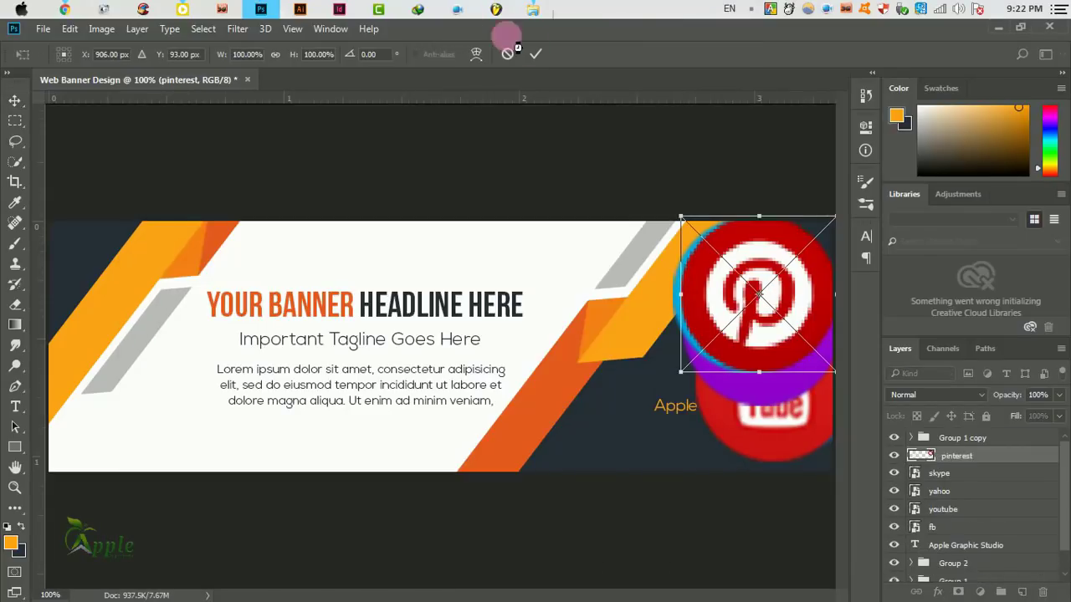
pyautogui.click(535, 54)
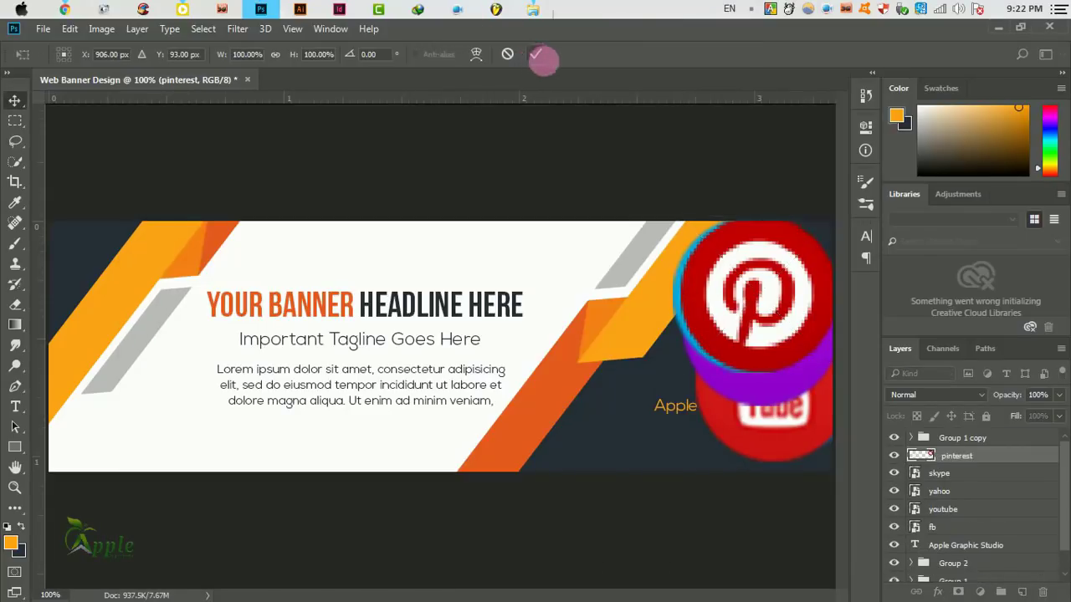
pyautogui.keyDown('ctrl'); pyautogui.click(963, 477); pyautogui.keyUp('ctrl')
pyautogui.keyDown('ctrl'); pyautogui.click(975, 511); pyautogui.keyUp('ctrl')
# - Group the five icon layers into Group 3 and centre it on the canvas
pyautogui.keyDown('ctrl'); pyautogui.click(980, 529); pyautogui.keyUp('ctrl')
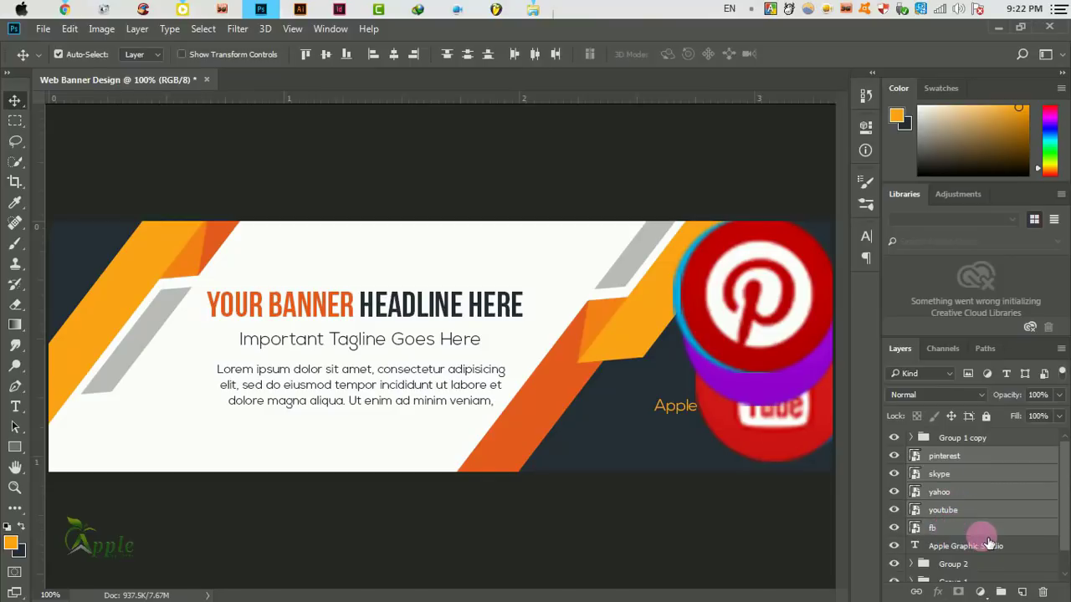
pyautogui.click(1000, 592)
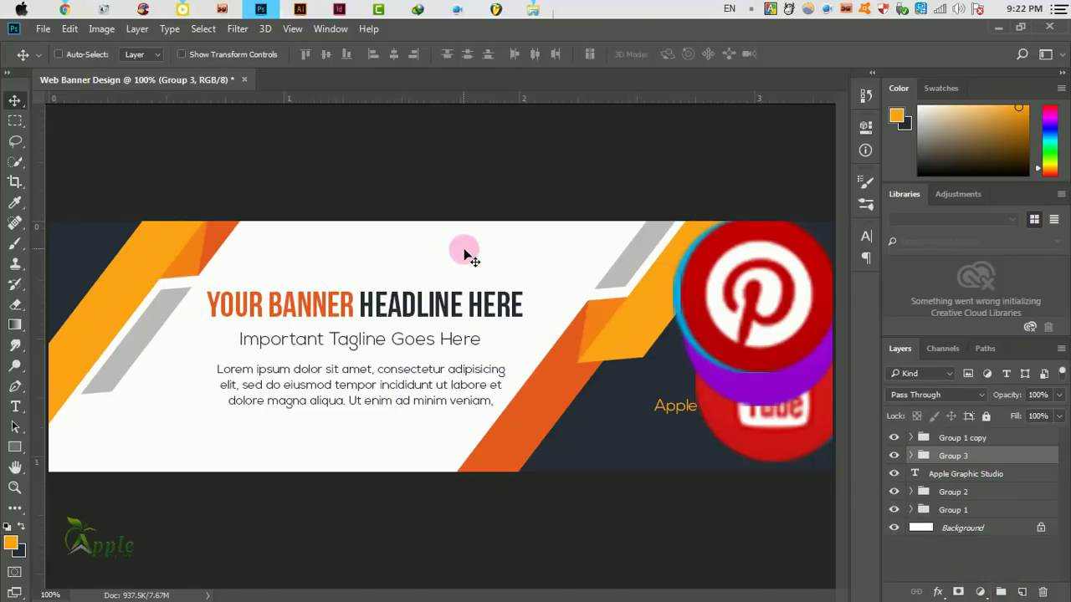
pyautogui.click(204, 29)
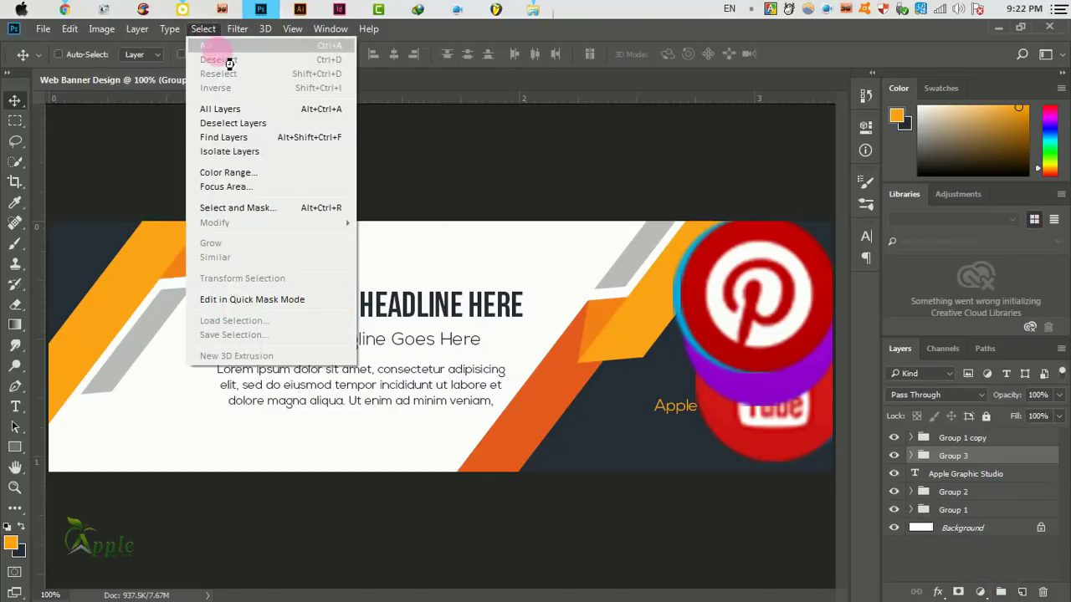
pyautogui.click(216, 45)
pyautogui.click(326, 55)
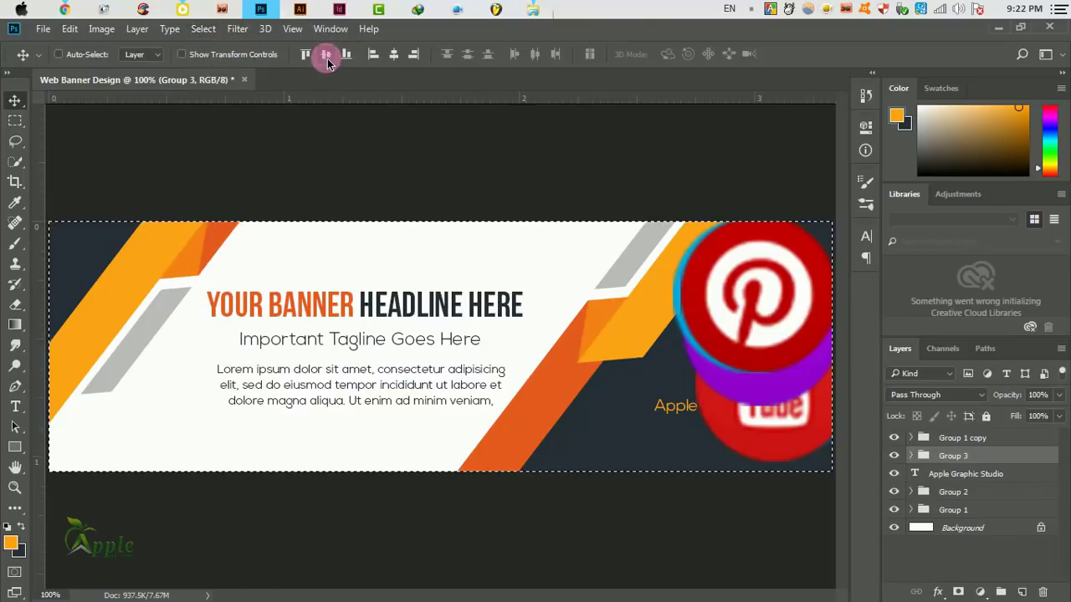
pyautogui.click(393, 54)
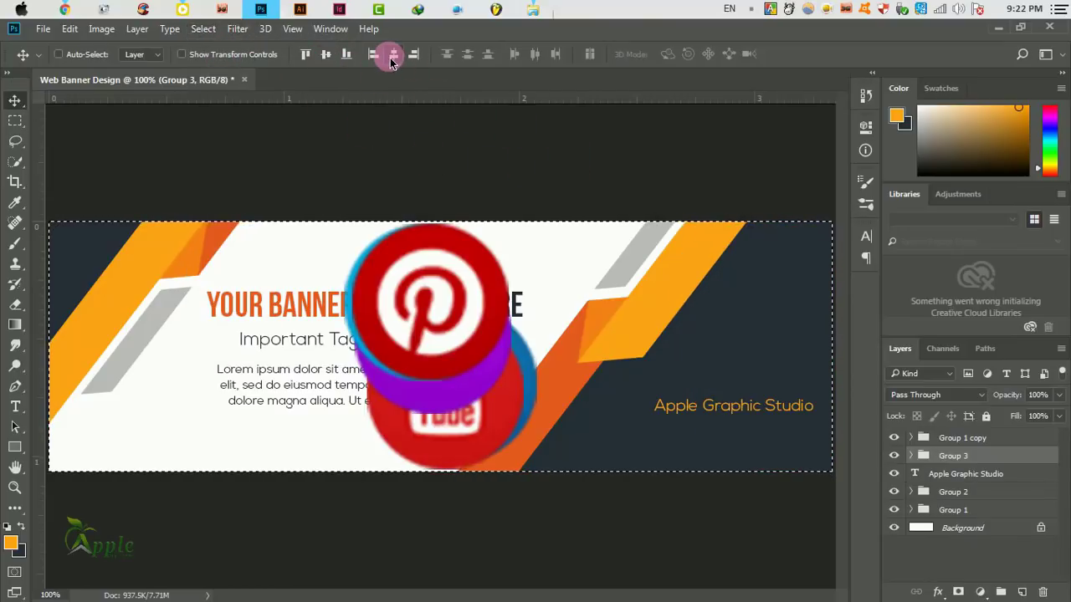
pyautogui.click(205, 30)
pyautogui.click(218, 59)
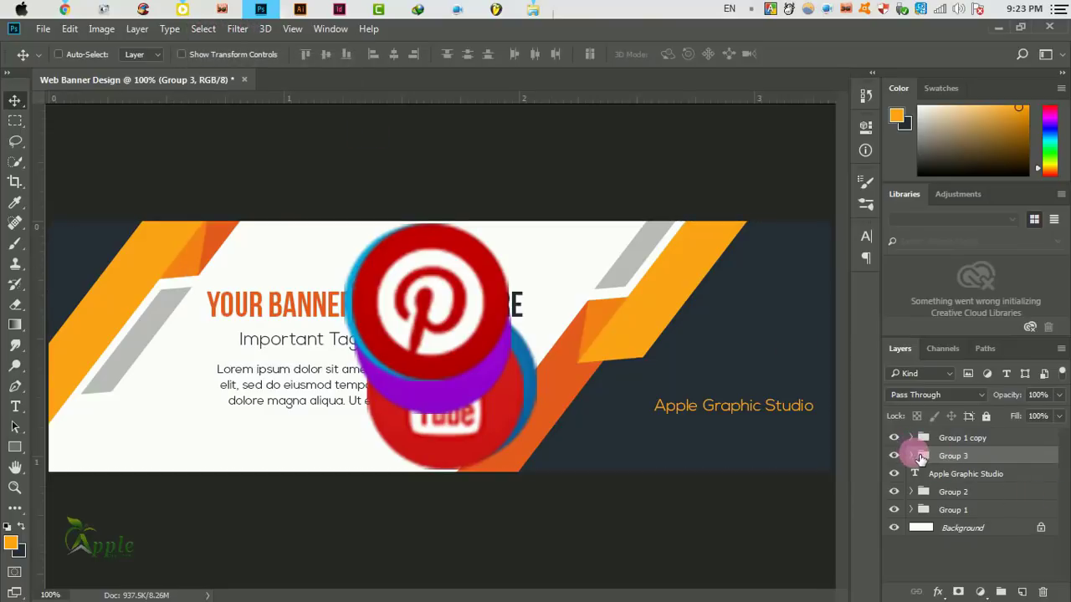
# - Stack all five icons on one centre point and move them below the studio name
pyautogui.click(911, 455)
pyautogui.click(971, 475)
pyautogui.keyDown('shift'); pyautogui.click(970, 491); pyautogui.keyUp('shift')
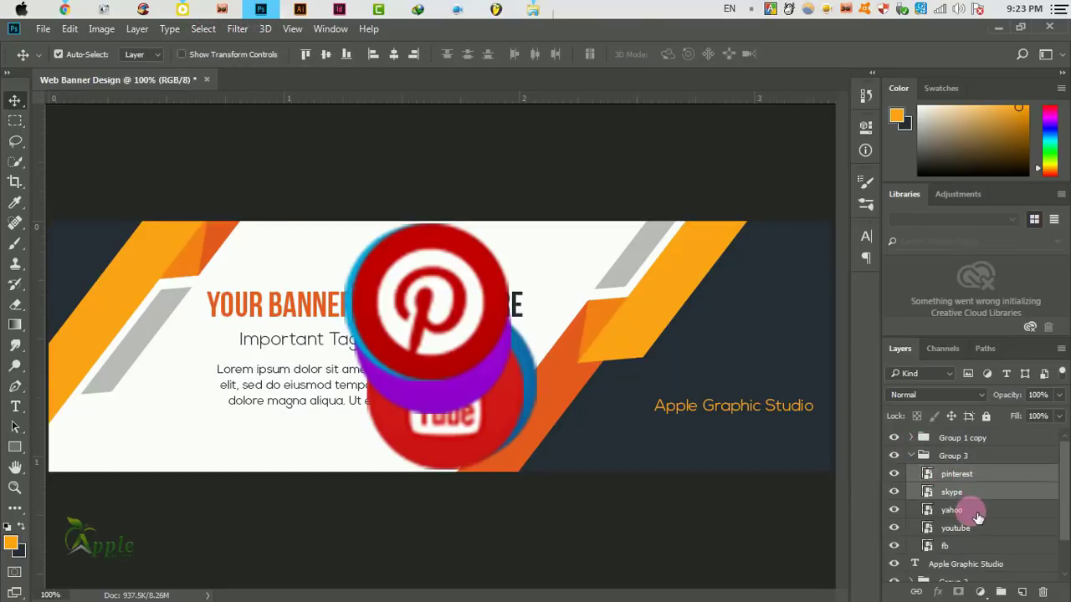
pyautogui.keyDown('shift'); pyautogui.click(962, 529); pyautogui.keyUp('shift')
pyautogui.keyDown('shift'); pyautogui.click(947, 545); pyautogui.keyUp('shift')
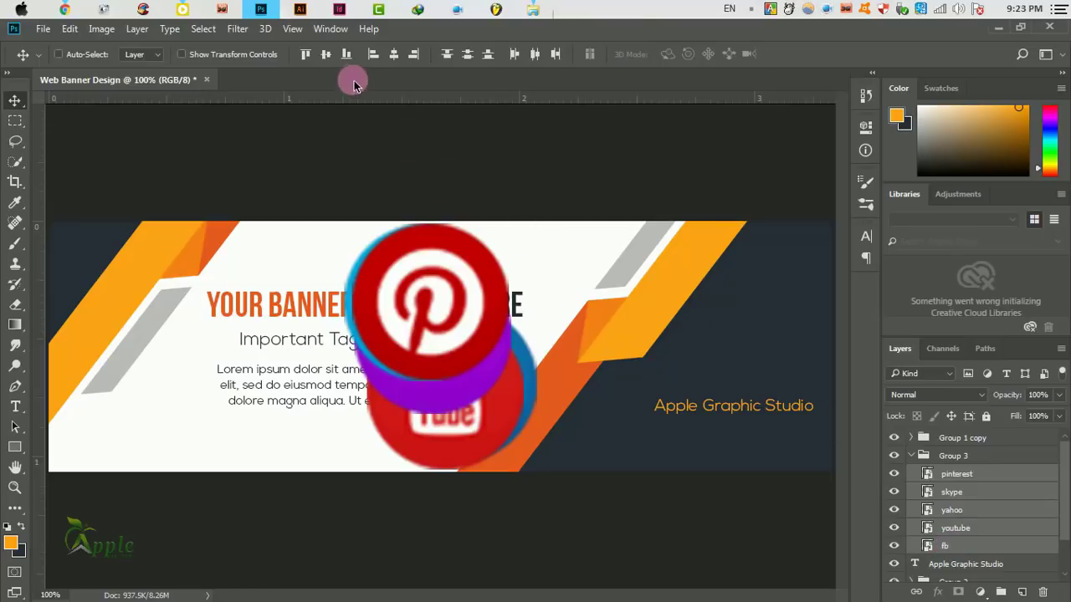
pyautogui.click(393, 55)
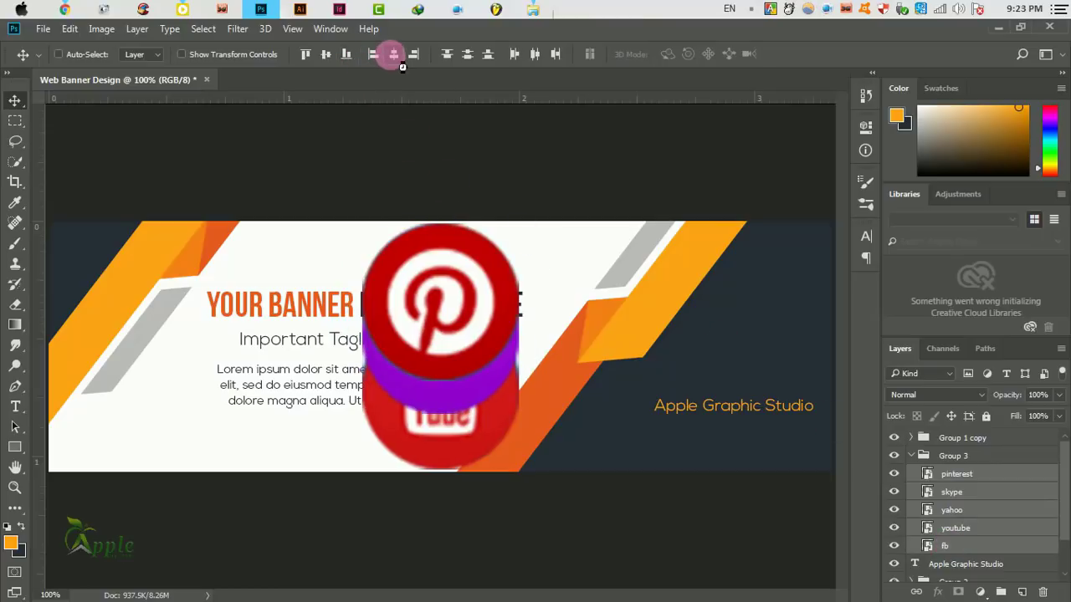
pyautogui.click(326, 55)
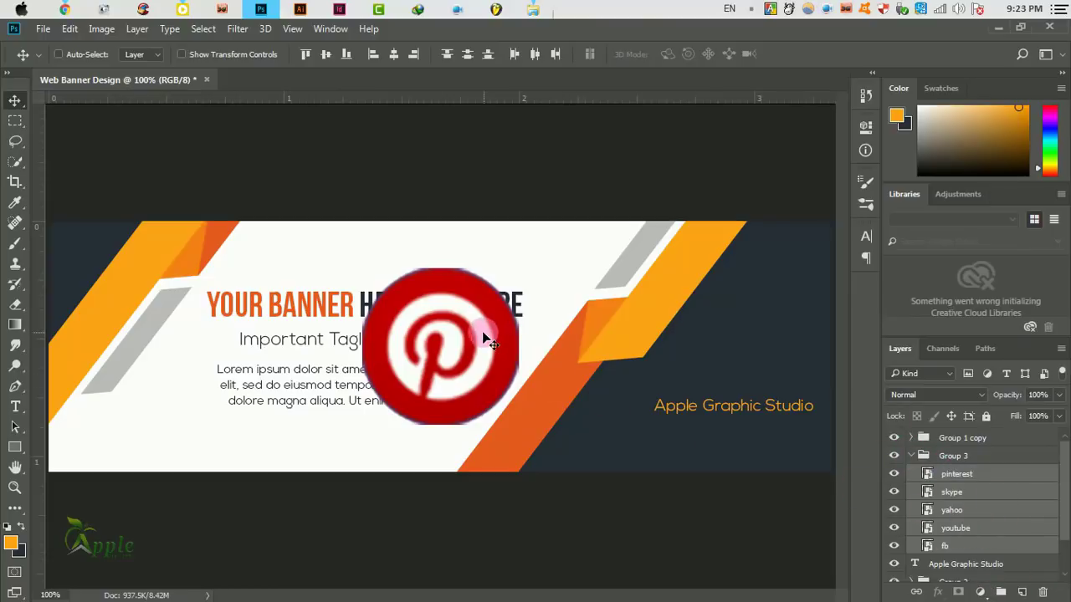
pyautogui.moveTo(480, 334); pyautogui.dragTo(679, 423)
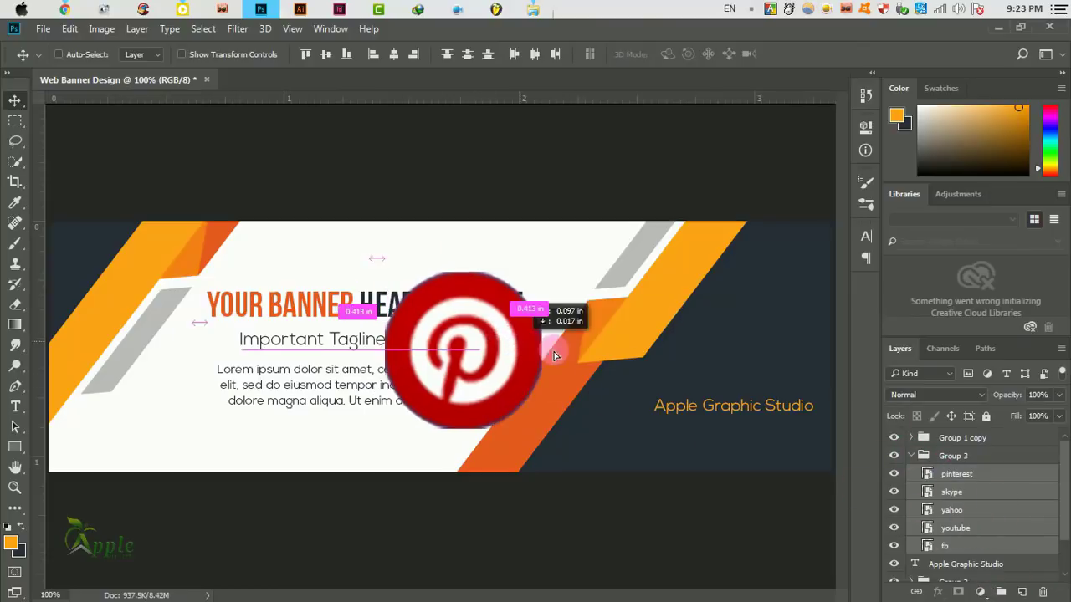
# - Scale the stacked social icons down to about 18%
pyautogui.click(70, 29)
pyautogui.click(188, 317)
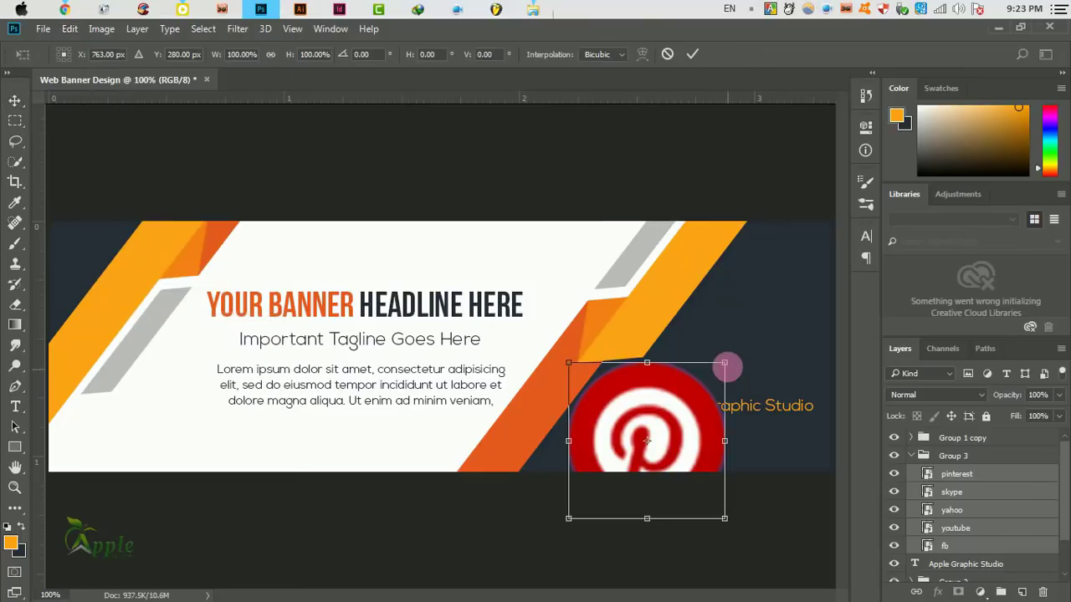
pyautogui.moveTo(724, 363); pyautogui.dragTo(672, 425)
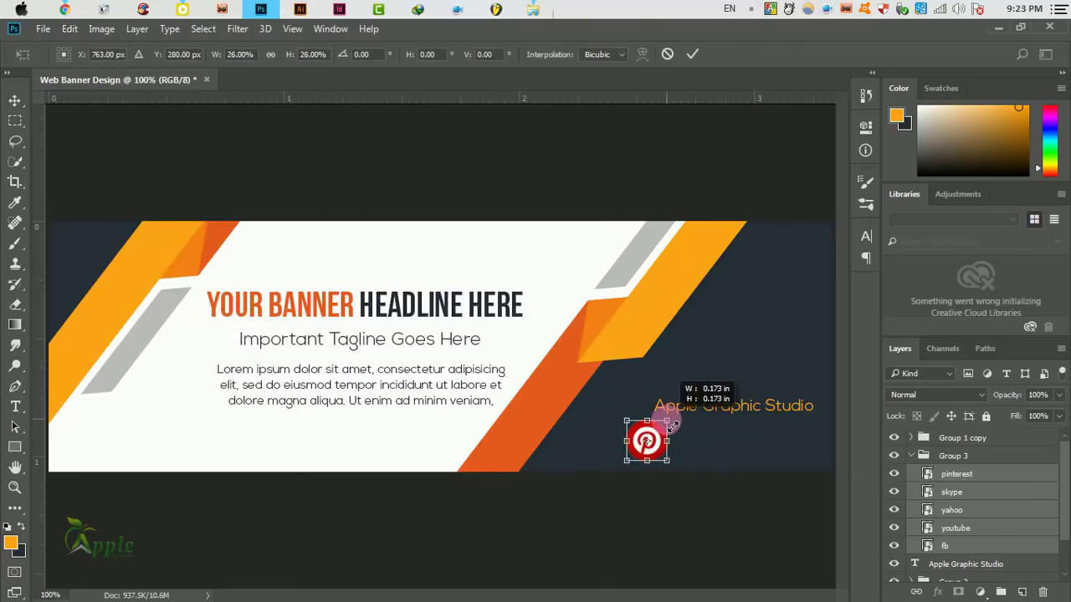
pyautogui.moveTo(673, 425)
pyautogui.mouseDown()
pyautogui.moveTo(662, 425)
pyautogui.moveTo(678, 449)
pyautogui.mouseUp()
pyautogui.click(692, 53)
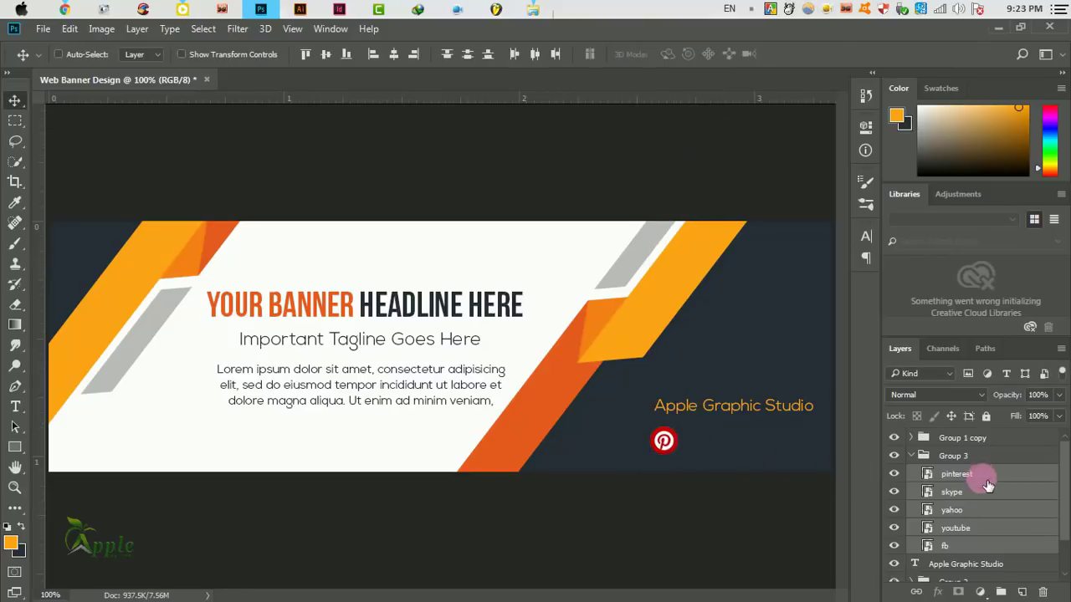
# - Spread the icons right into a row: Facebook, YouTube, Yahoo, Skype, Pinterest
pyautogui.keyDown('ctrl'); pyautogui.click(970, 548); pyautogui.keyUp('ctrl')
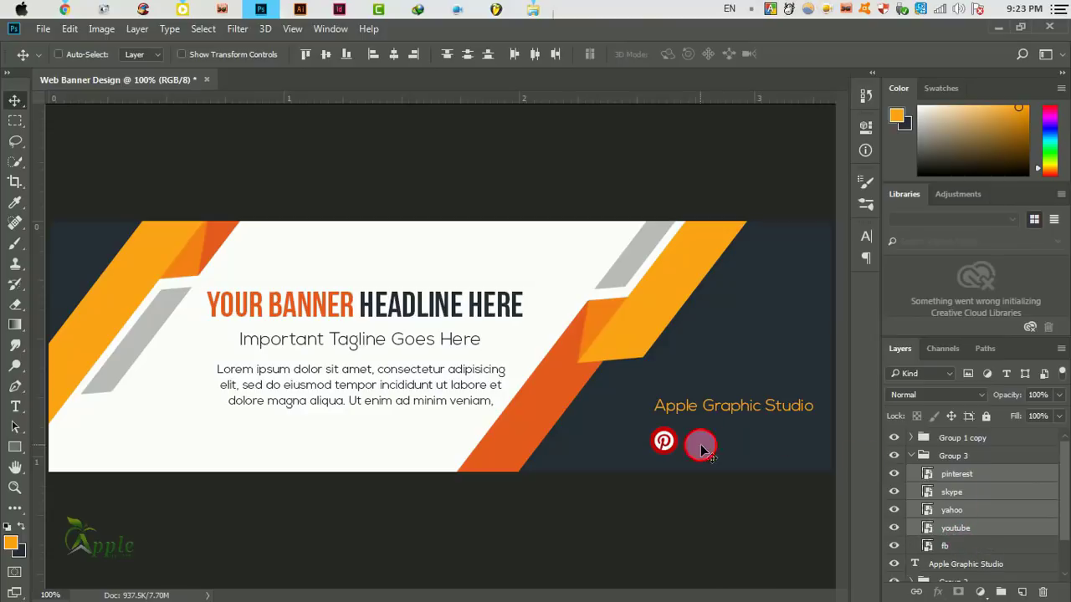
pyautogui.moveTo(700, 449); pyautogui.dragTo(733, 449)
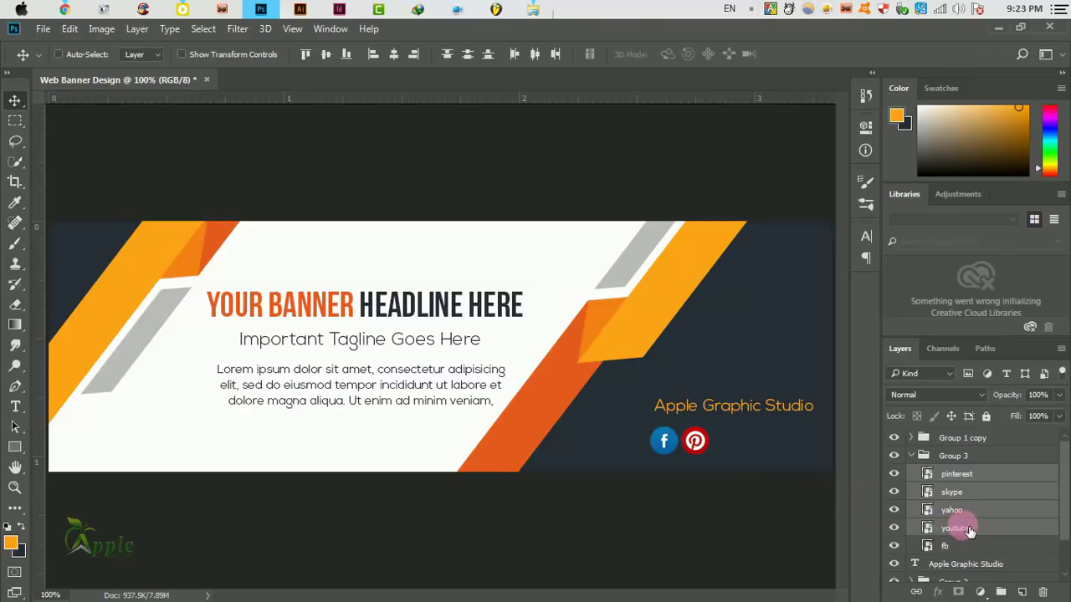
pyautogui.press('Right')
pyautogui.press('Right')
pyautogui.press('Right')
pyautogui.press('Right')
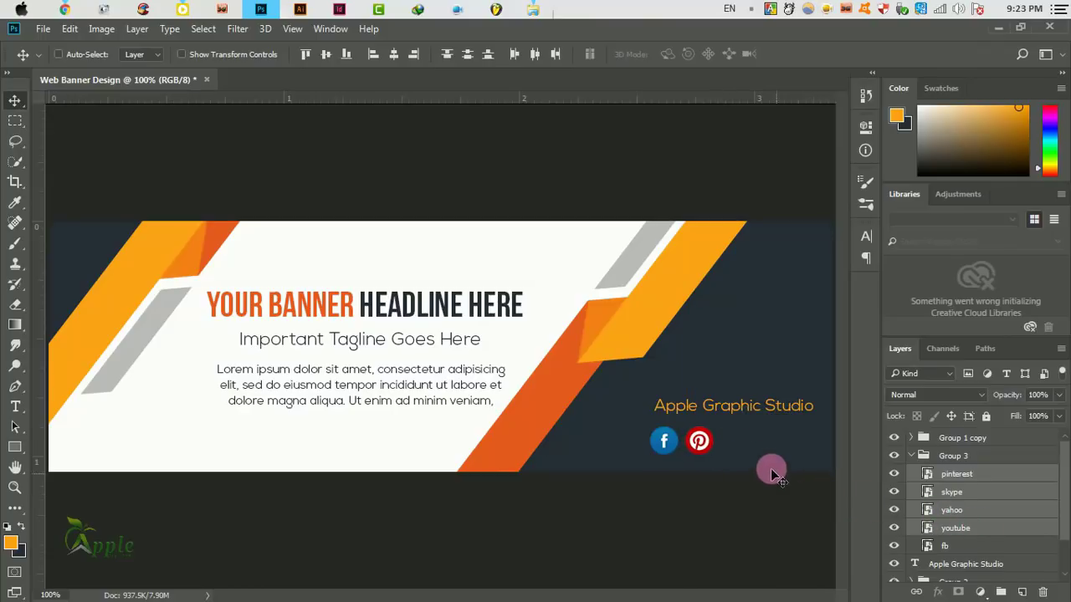
pyautogui.keyDown('ctrl'); pyautogui.click(970, 529); pyautogui.keyUp('ctrl')
pyautogui.moveTo(700, 441)
pyautogui.mouseDown()
pyautogui.moveTo(735, 449)
pyautogui.moveTo(812, 439)
pyautogui.mouseUp()
pyautogui.keyDown('ctrl'); pyautogui.click(954, 509); pyautogui.keyUp('ctrl')
pyautogui.keyDown('ctrl'); pyautogui.click(961, 492); pyautogui.keyUp('ctrl')
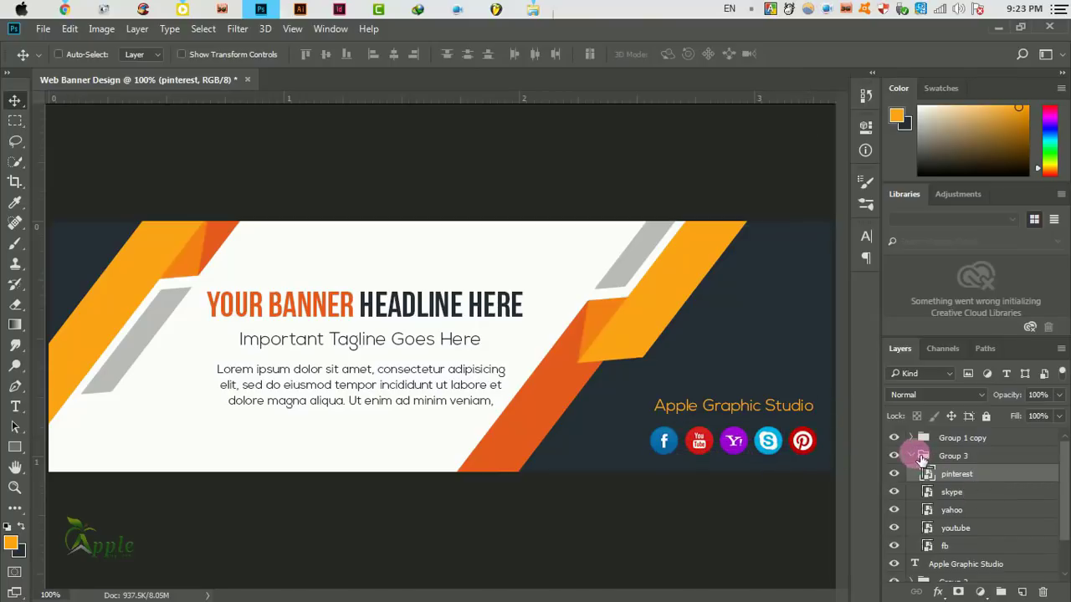
pyautogui.click(910, 455)
# - Shrink the icon row to about 88% and nudge it slightly right and up
pyautogui.click(71, 28)
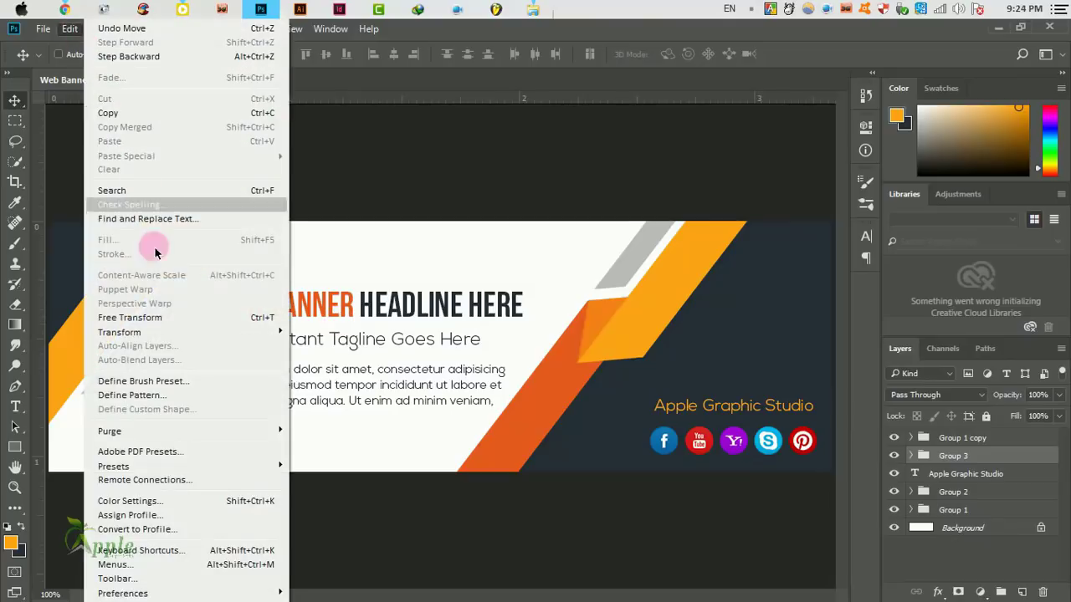
pyautogui.click(156, 313)
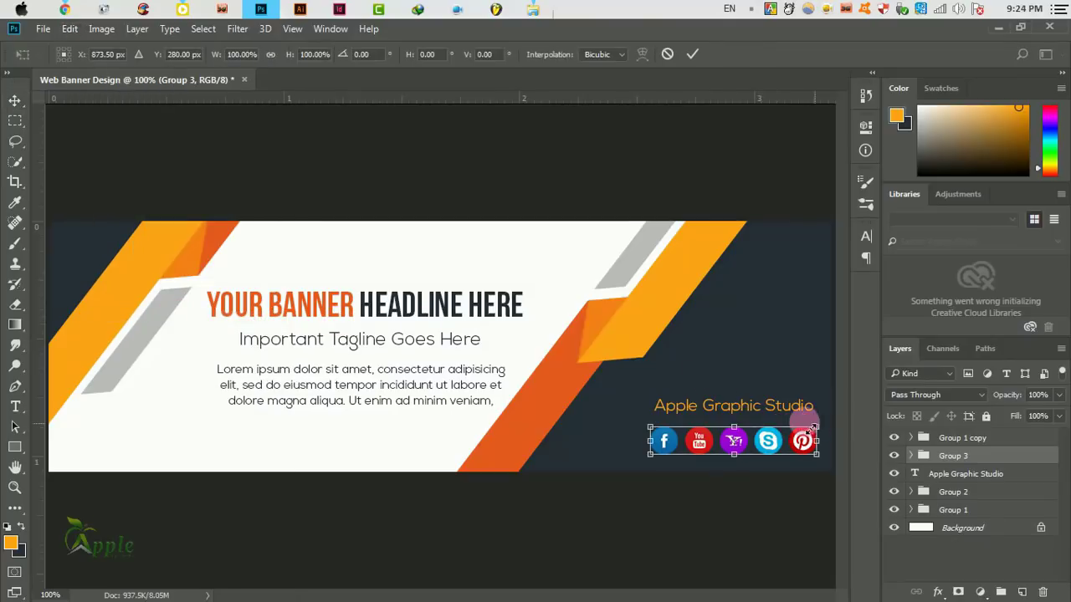
pyautogui.moveTo(812, 427); pyautogui.dragTo(797, 431)
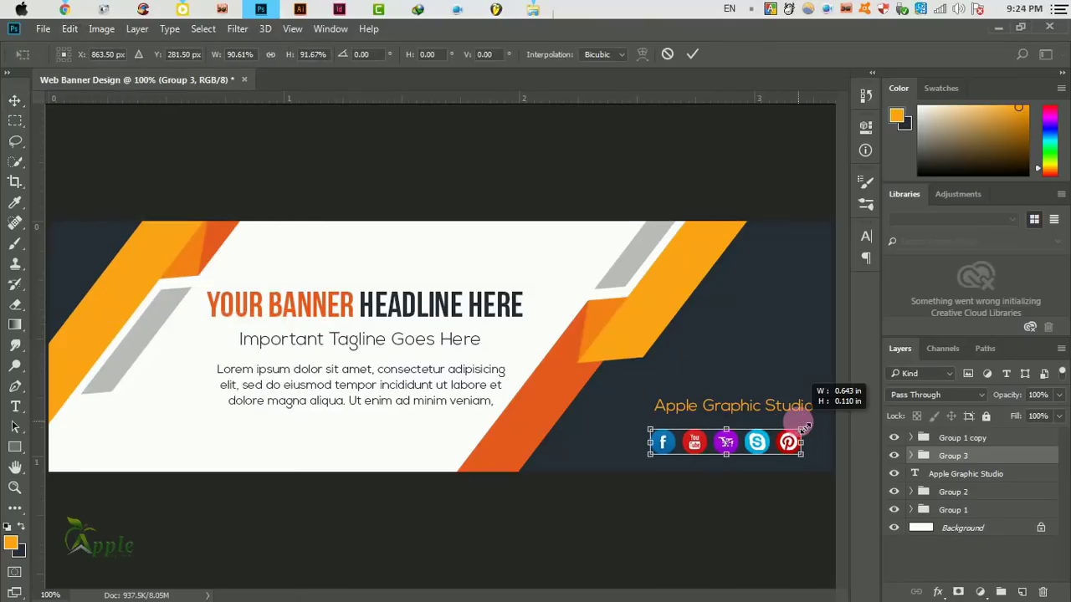
pyautogui.click(693, 56)
pyautogui.moveTo(767, 422); pyautogui.dragTo(772, 422)
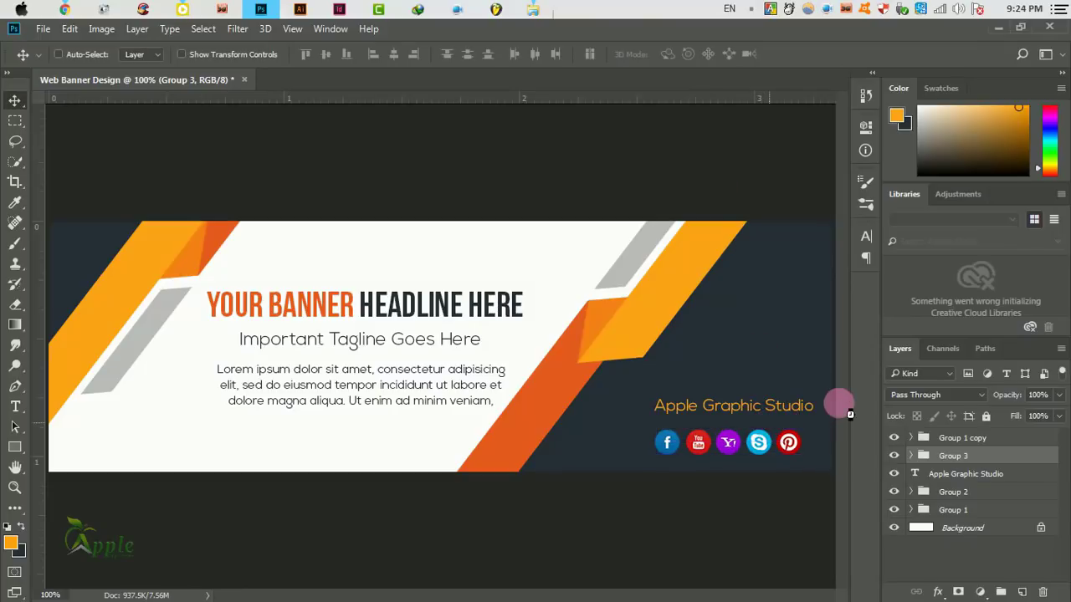
pyautogui.press('Right')
pyautogui.press('Right')
pyautogui.press('Up')
pyautogui.press('Up')
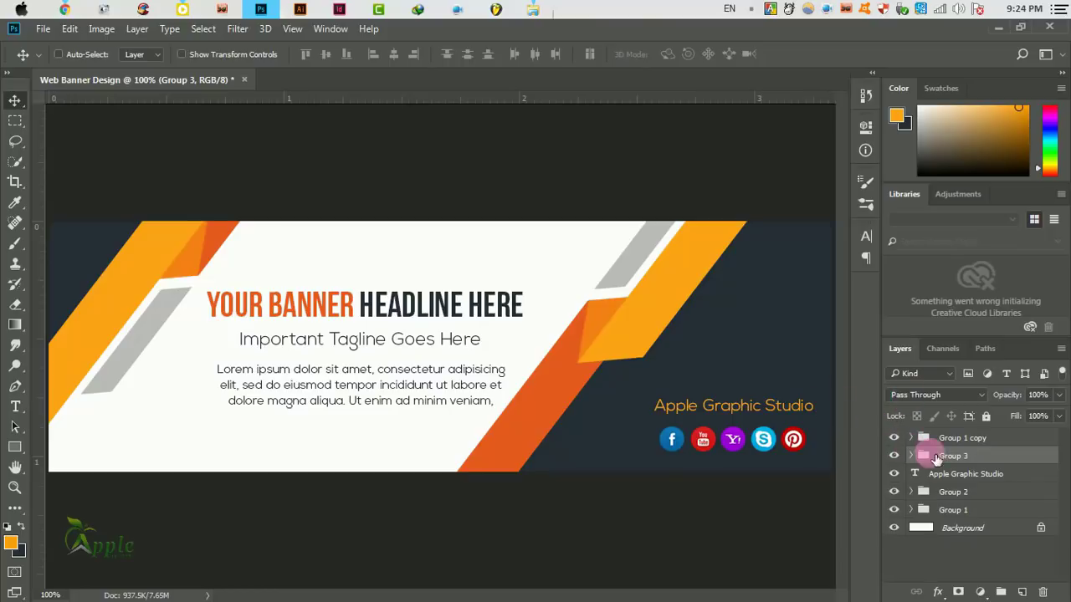
# - Select the Apple Graphic Studio text with the icons and reposition them together
pyautogui.keyDown('shift'); pyautogui.click(979, 473); pyautogui.keyUp('shift')
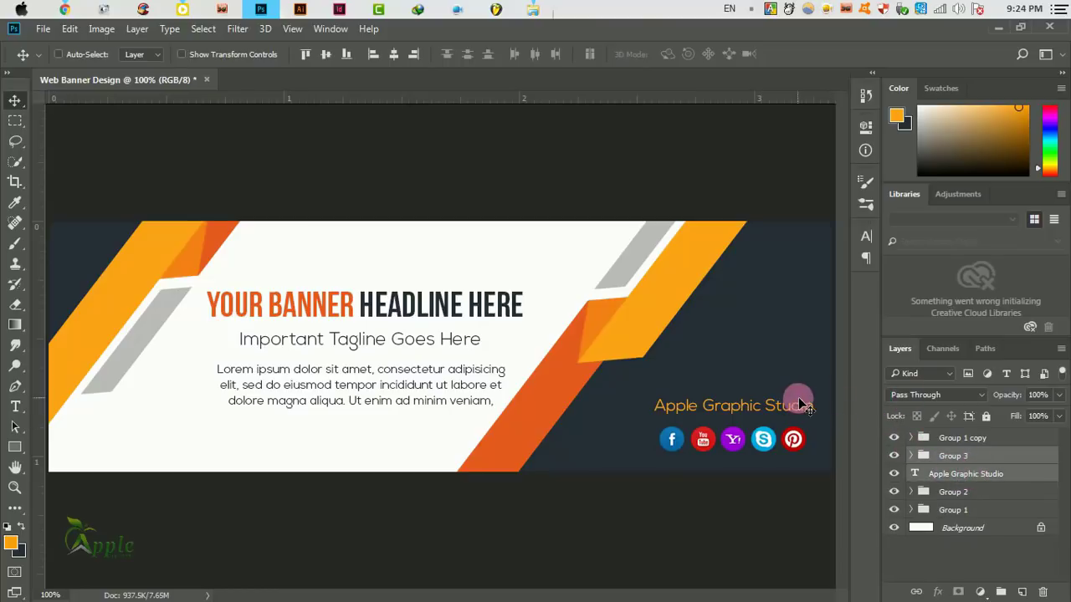
pyautogui.press('Up')
pyautogui.press('Up')
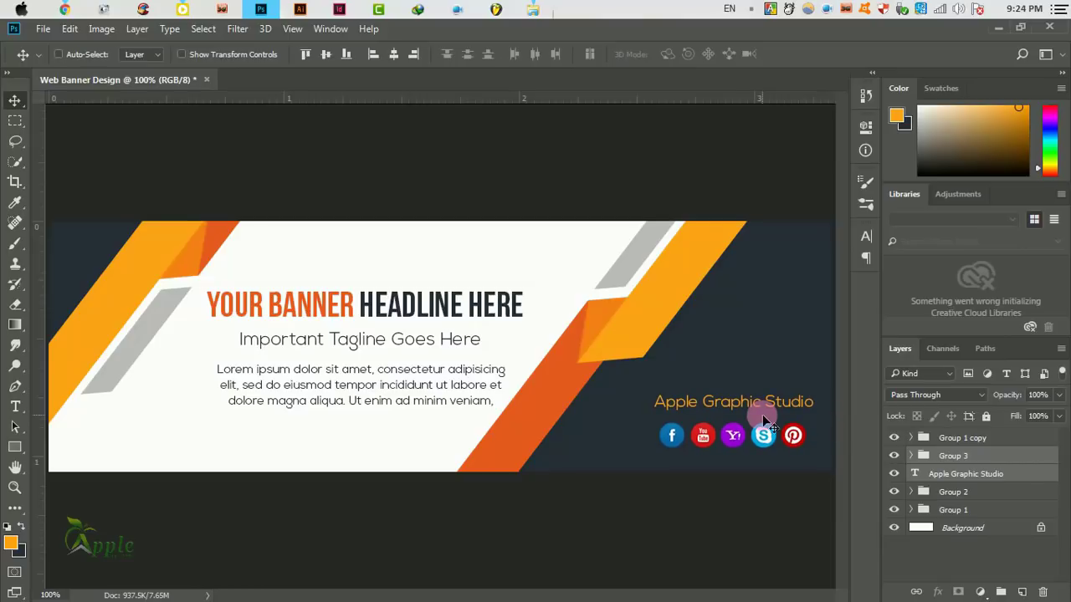
pyautogui.moveTo(763, 424); pyautogui.dragTo(760, 413)
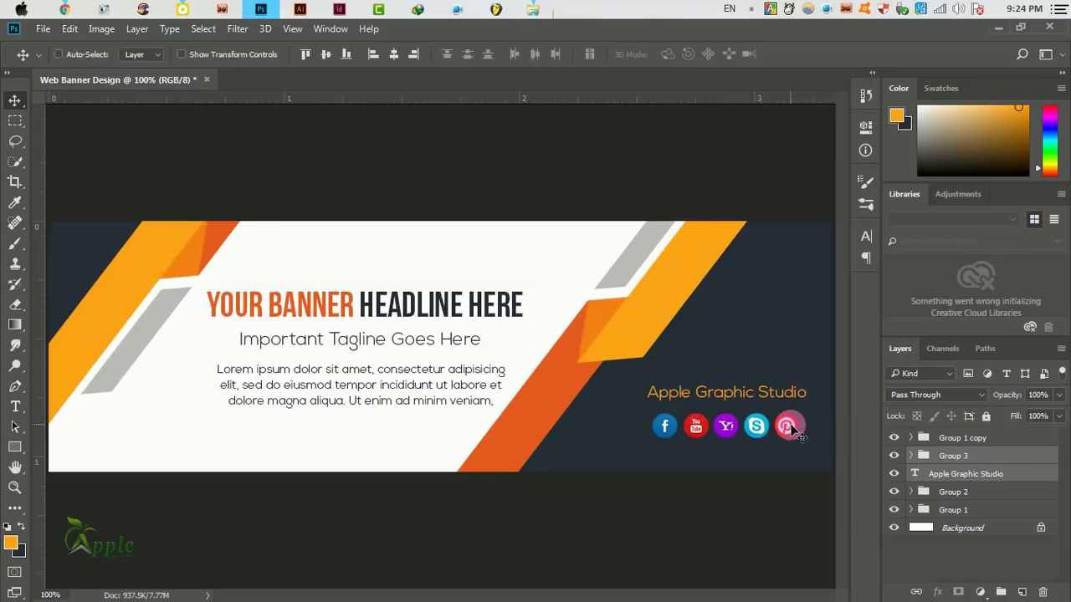
pyautogui.keyDown('alt'); pyautogui.click(342, 357); pyautogui.keyUp('alt')
pyautogui.hotkey('ctrl', '+')
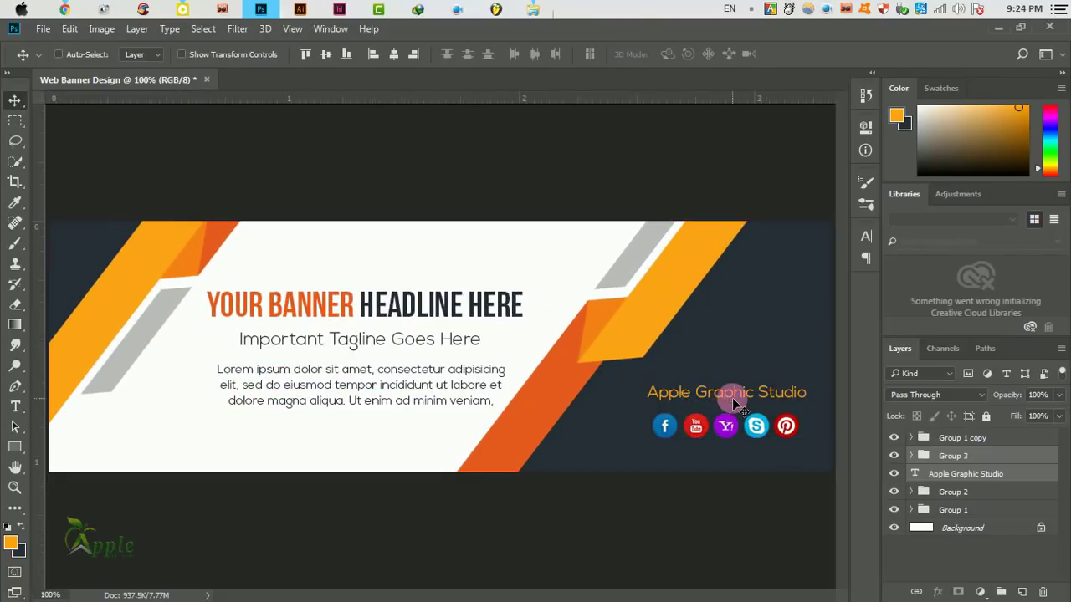
pyautogui.hotkey('ctrl', '-')
pyautogui.moveTo(658, 377); pyautogui.dragTo(640, 368)
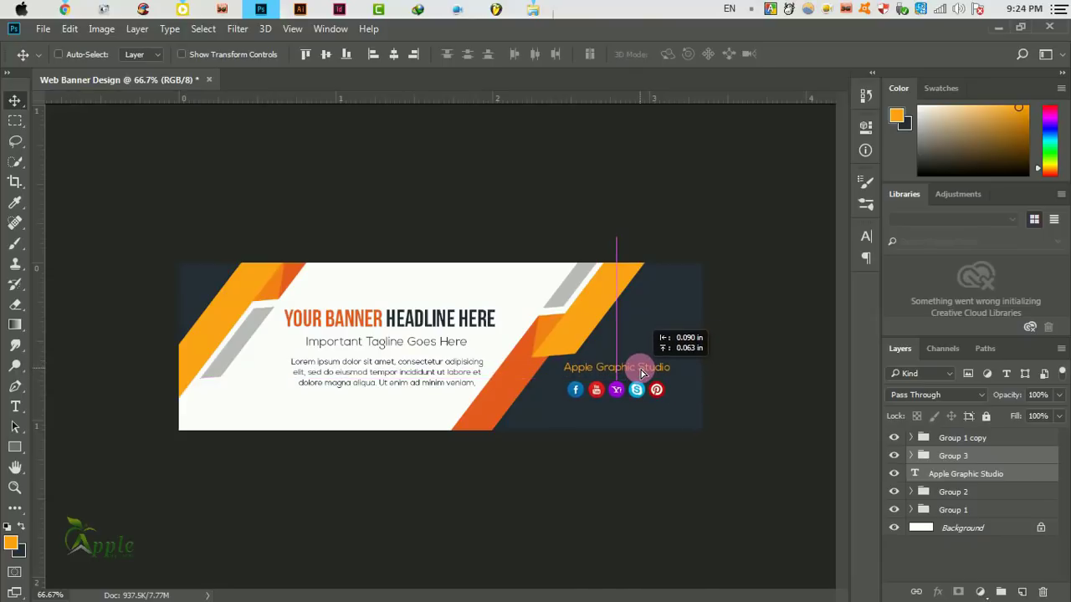
pyautogui.moveTo(641, 370); pyautogui.dragTo(659, 384)
# - Enlarge the studio name and icon block to about 106% and move it slightly
pyautogui.hotkey('ctrl', 't')
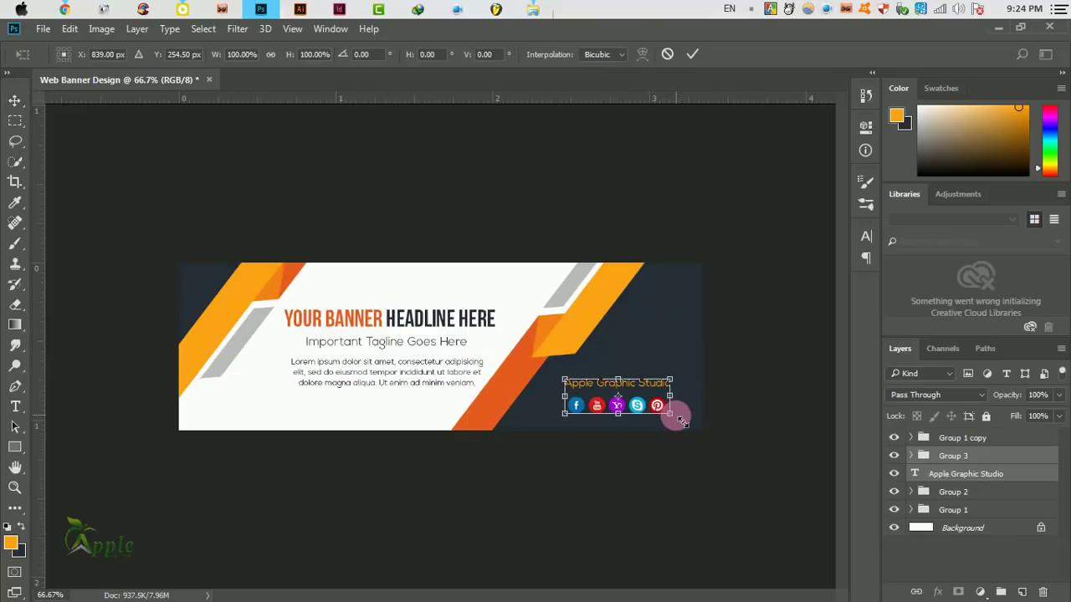
pyautogui.moveTo(681, 421); pyautogui.dragTo(688, 424)
pyautogui.click(692, 53)
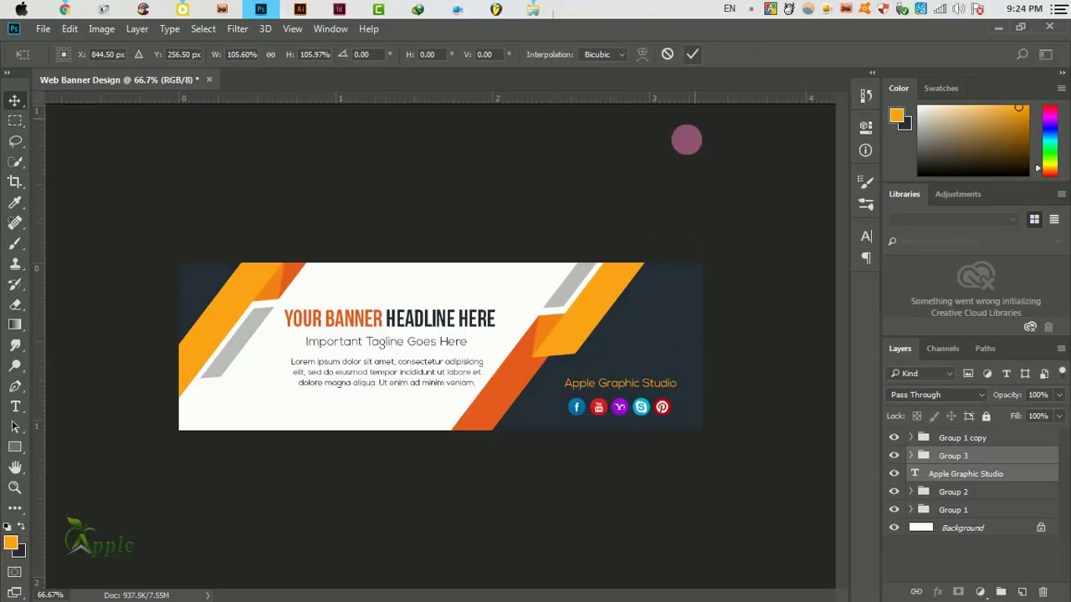
pyautogui.moveTo(643, 323); pyautogui.dragTo(643, 338)
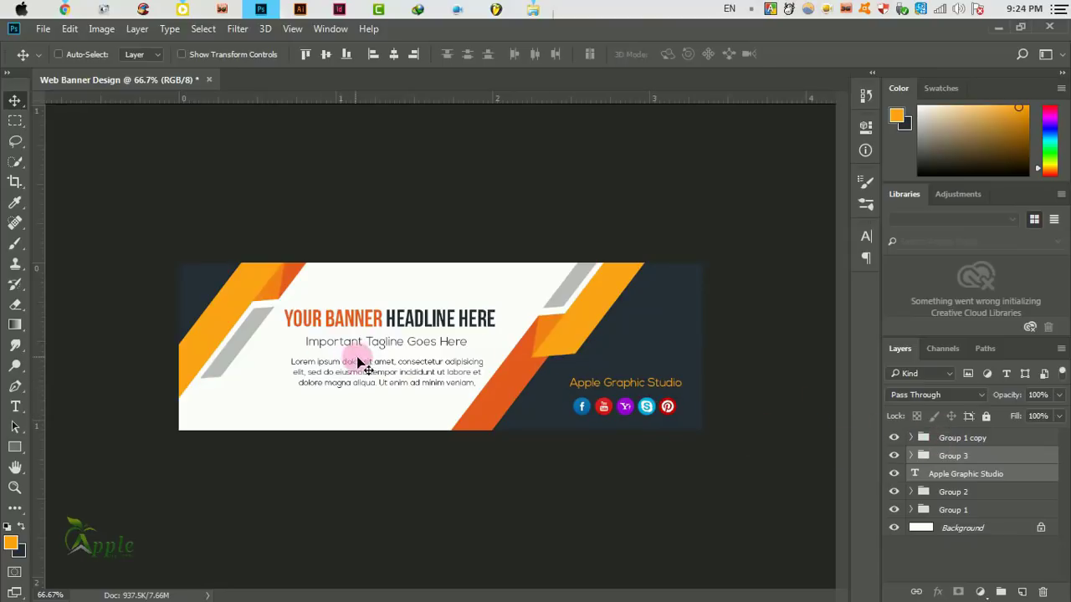
pyautogui.hotkey('ctrl', '+')
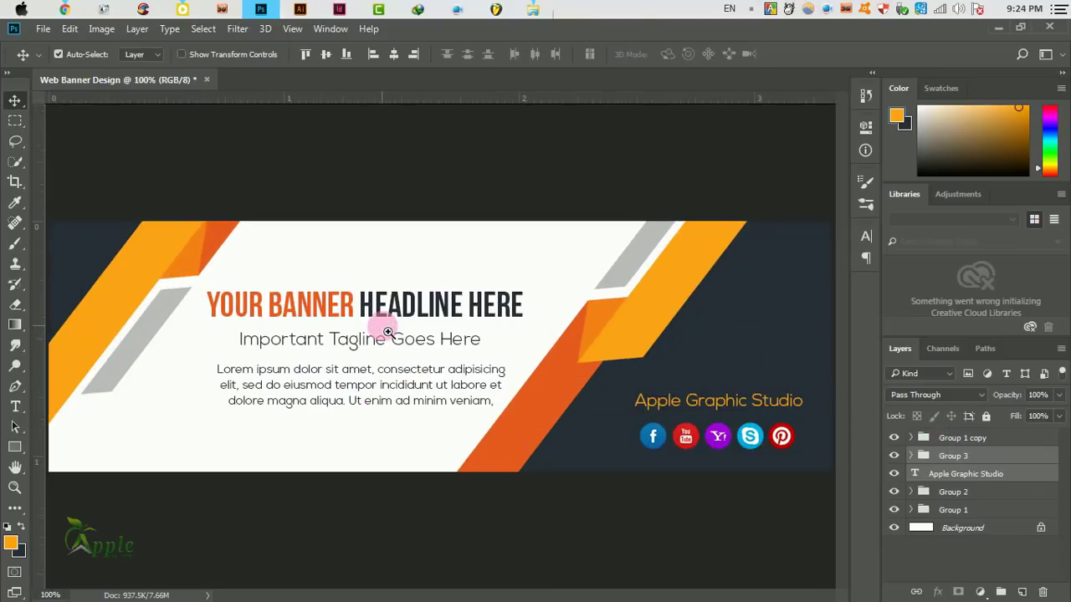
# - Type the website URL at the banner's lower left in dark navy #232a35
pyautogui.click(15, 407)
pyautogui.hotkey('ctrl', '-')
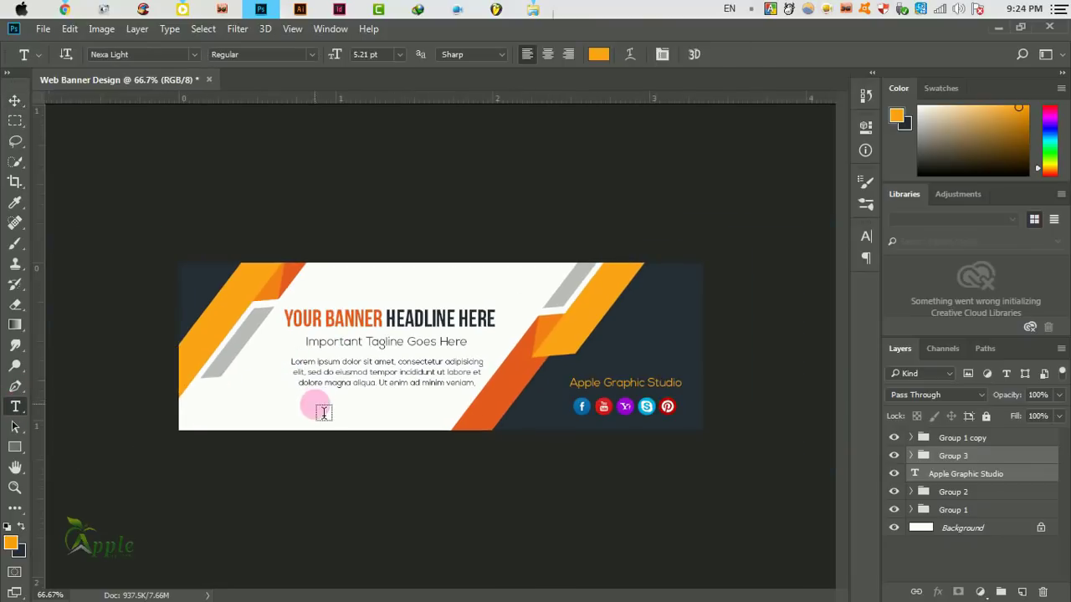
pyautogui.click(232, 413)
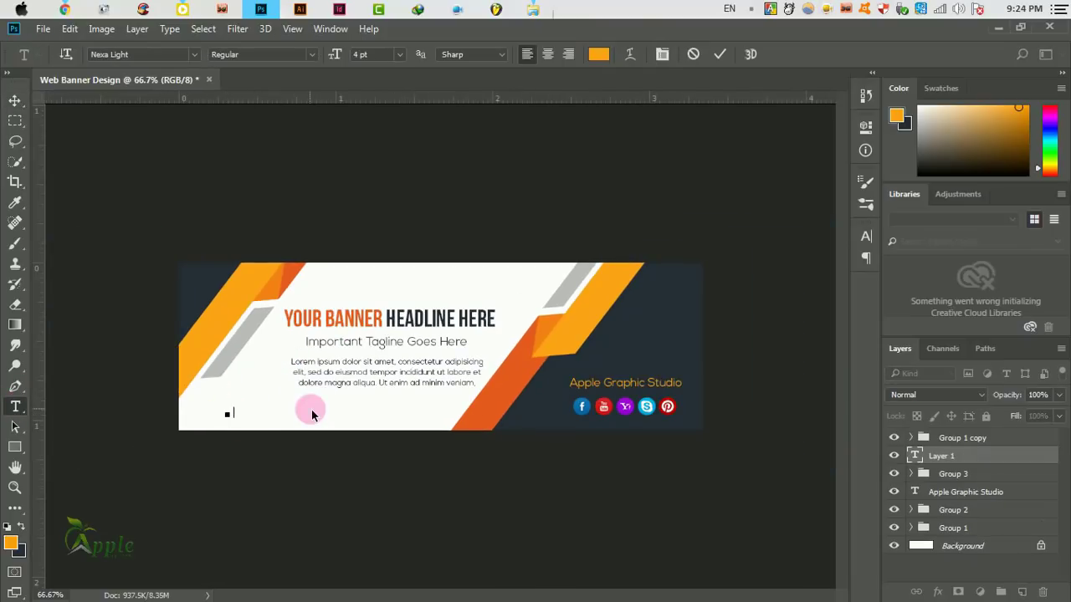
pyautogui.write('www.website')
pyautogui.write('applegraph')
pyautogui.write('icstudio.com')
pyautogui.hotkey('ctrl', 'a')
pyautogui.click(599, 54)
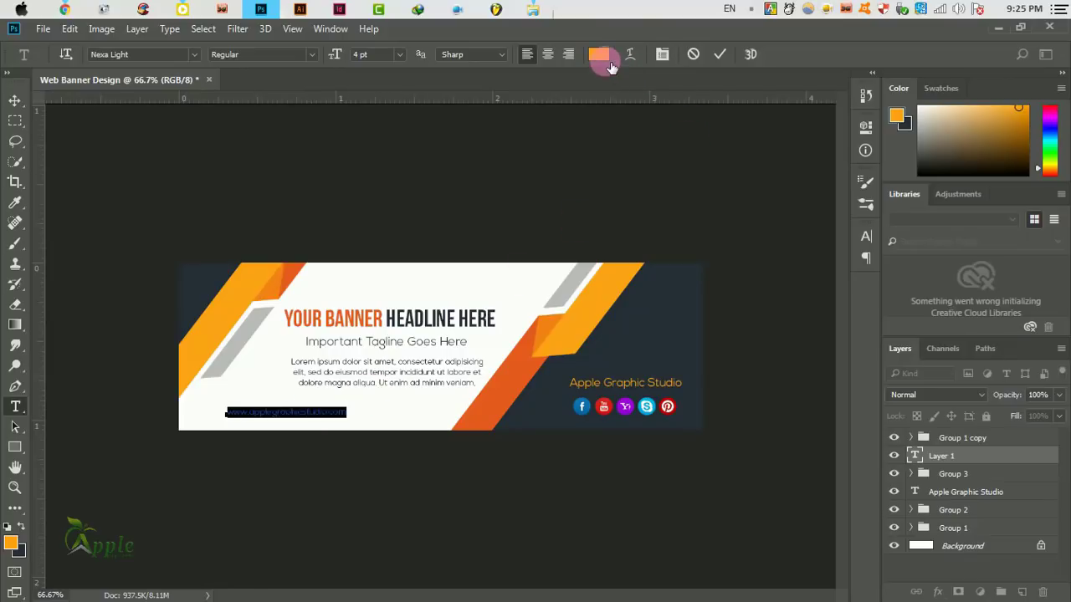
pyautogui.write('232a35')
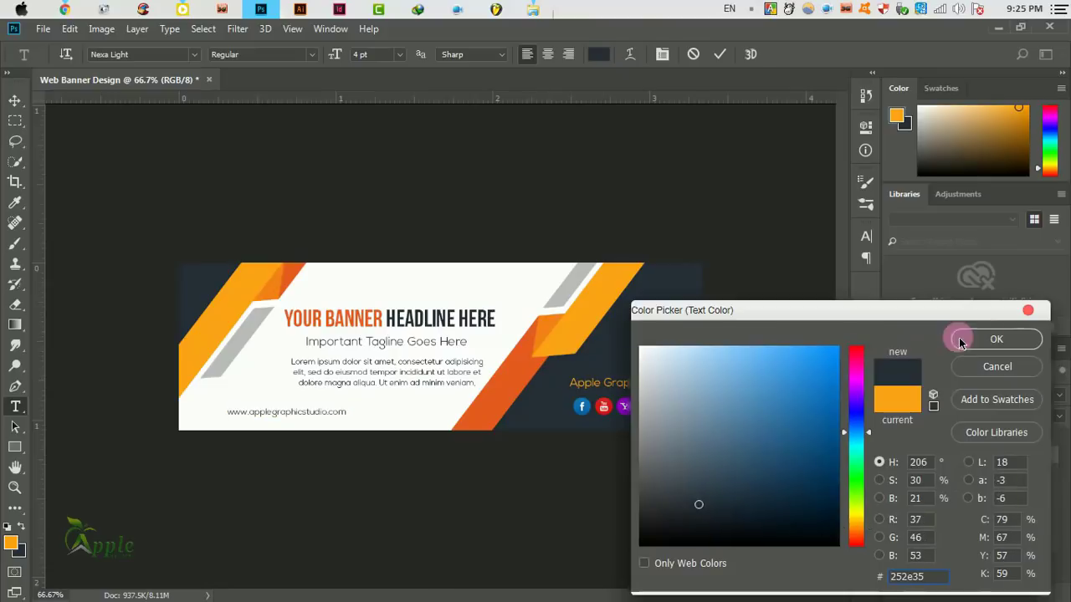
pyautogui.click(996, 339)
pyautogui.click(725, 57)
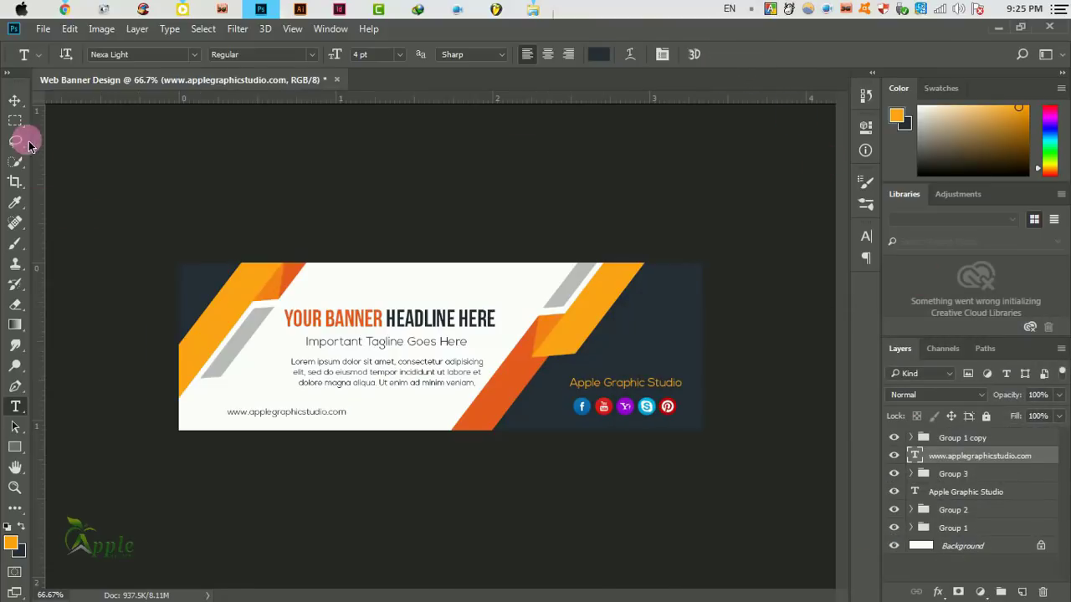
# - Move the URL text just above the headline and scale it to about 122%
pyautogui.click(15, 100)
pyautogui.moveTo(346, 416)
pyautogui.mouseDown()
pyautogui.moveTo(424, 419)
pyautogui.moveTo(469, 294)
pyautogui.mouseUp()
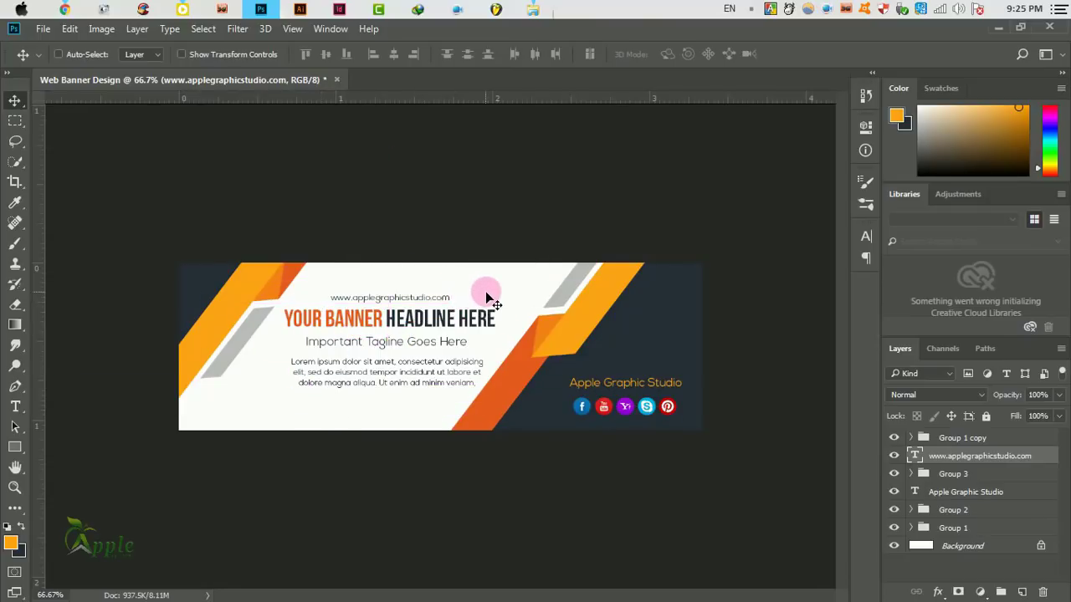
pyautogui.moveTo(469, 294)
pyautogui.mouseDown()
pyautogui.moveTo(448, 295)
pyautogui.moveTo(456, 299)
pyautogui.mouseUp()
pyautogui.hotkey('ctrl', 't')
pyautogui.scroll(3, 451, 293)
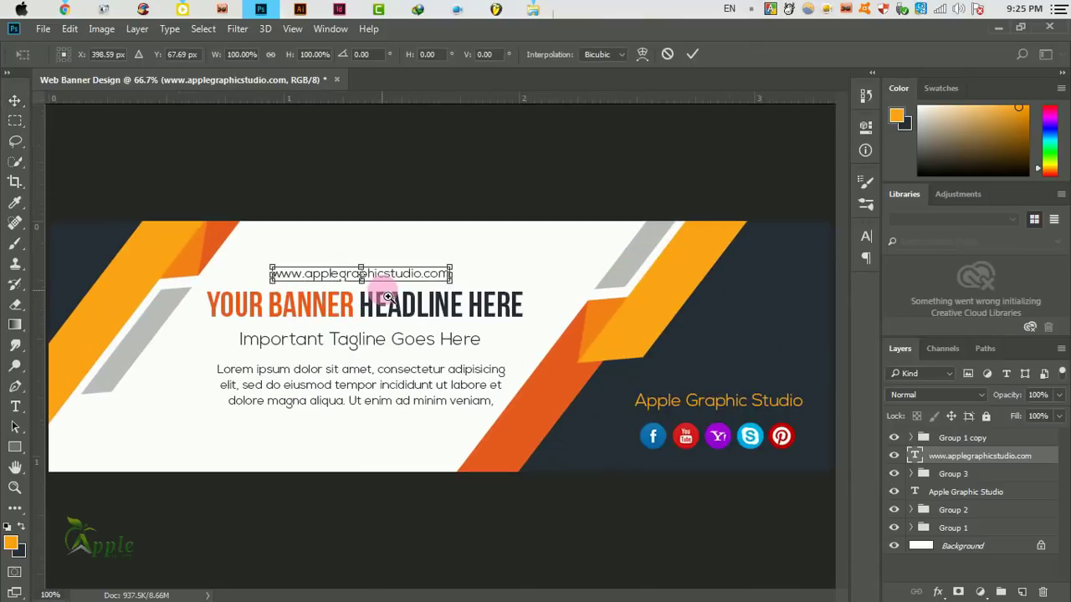
pyautogui.scroll(1, 452, 293)
pyautogui.scroll(1, 452, 292)
pyautogui.moveTo(451, 285); pyautogui.dragTo(474, 285)
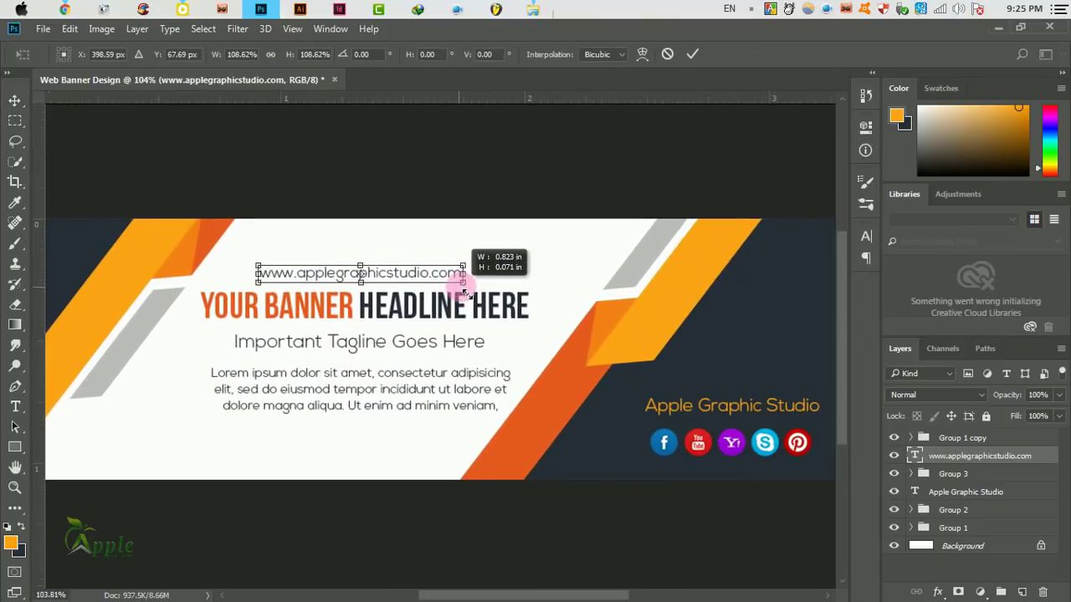
pyautogui.click(691, 53)
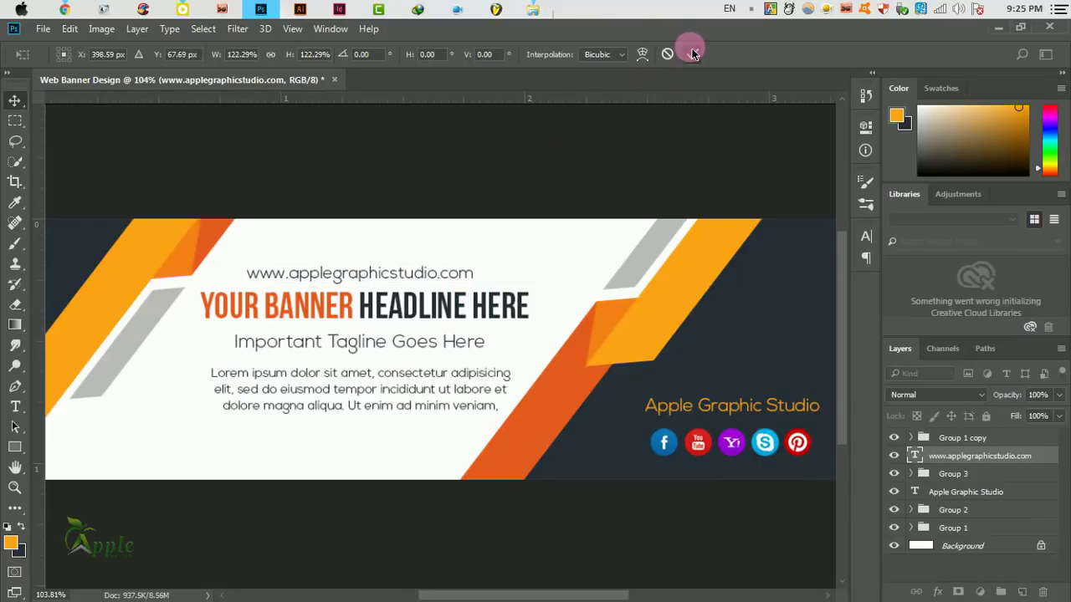
# - Nudge the URL text up and left until centred, then check at 100% zoom
pyautogui.moveTo(388, 263); pyautogui.dragTo(392, 262)
pyautogui.press('Up')
pyautogui.press('Up')
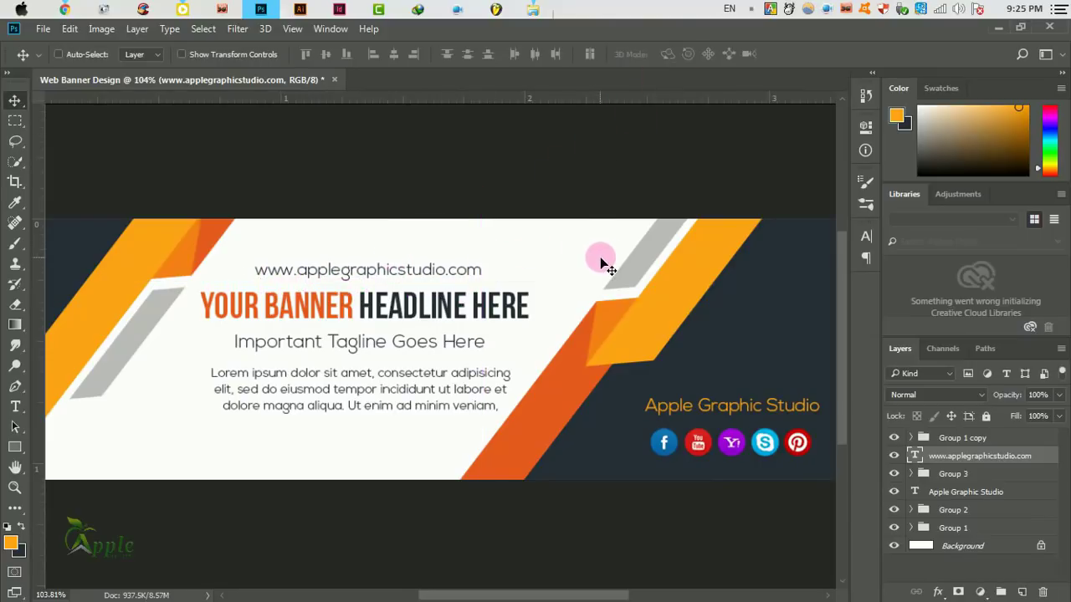
pyautogui.press('Up')
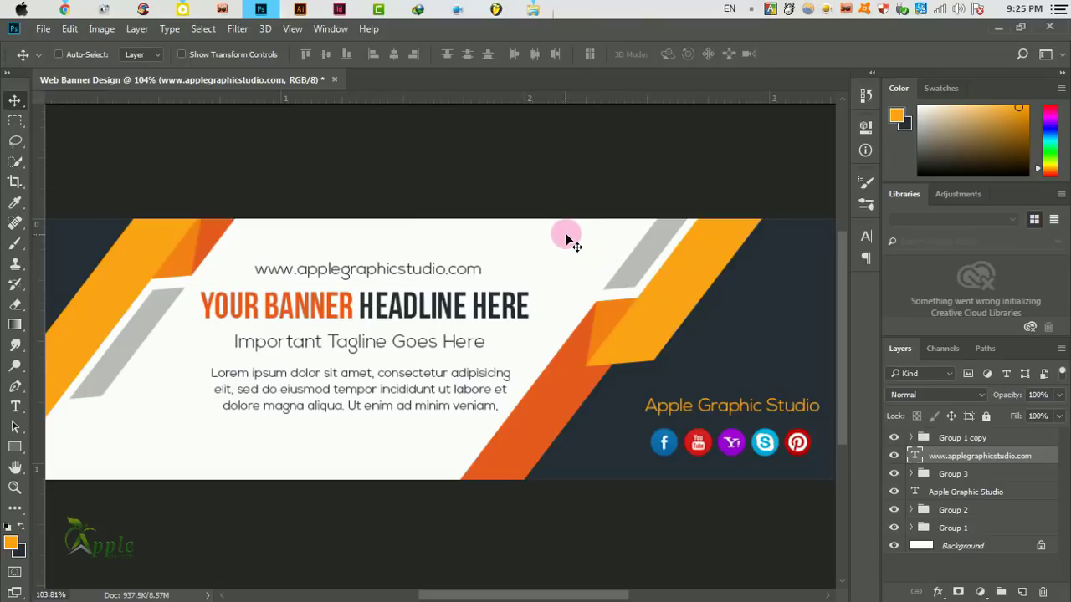
pyautogui.press('Left')
pyautogui.press('Left')
pyautogui.press('Left')
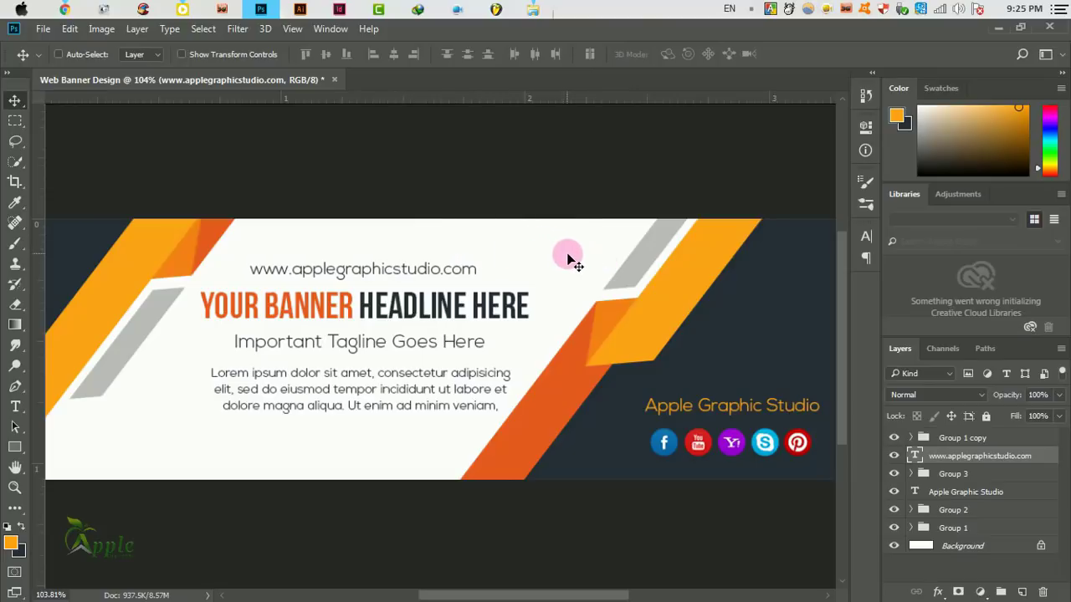
pyautogui.press('Up')
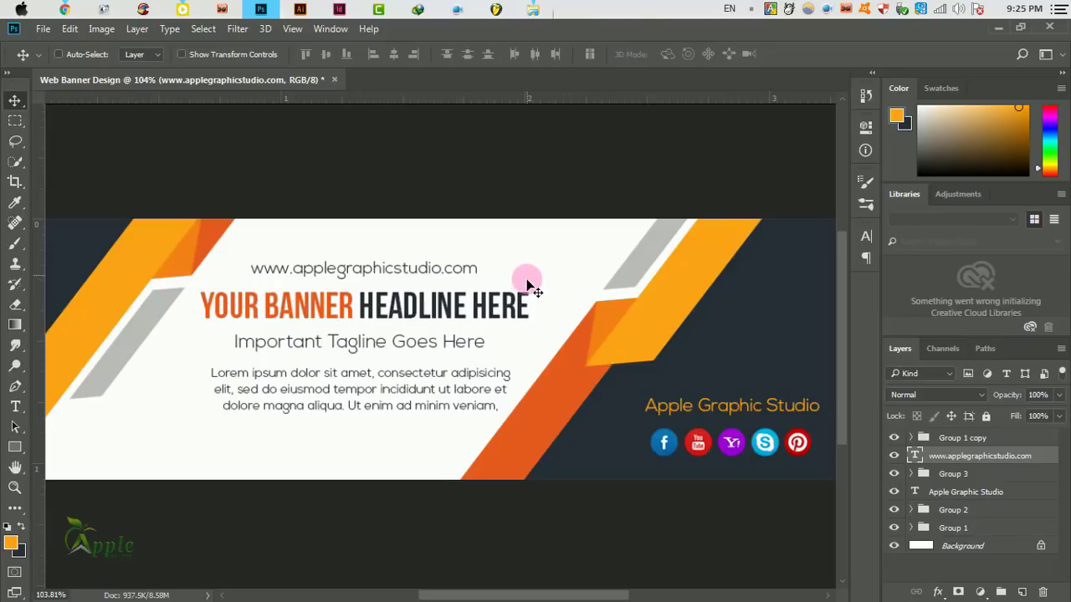
pyautogui.keyDown('alt'); pyautogui.click(374, 276); pyautogui.keyUp('alt')
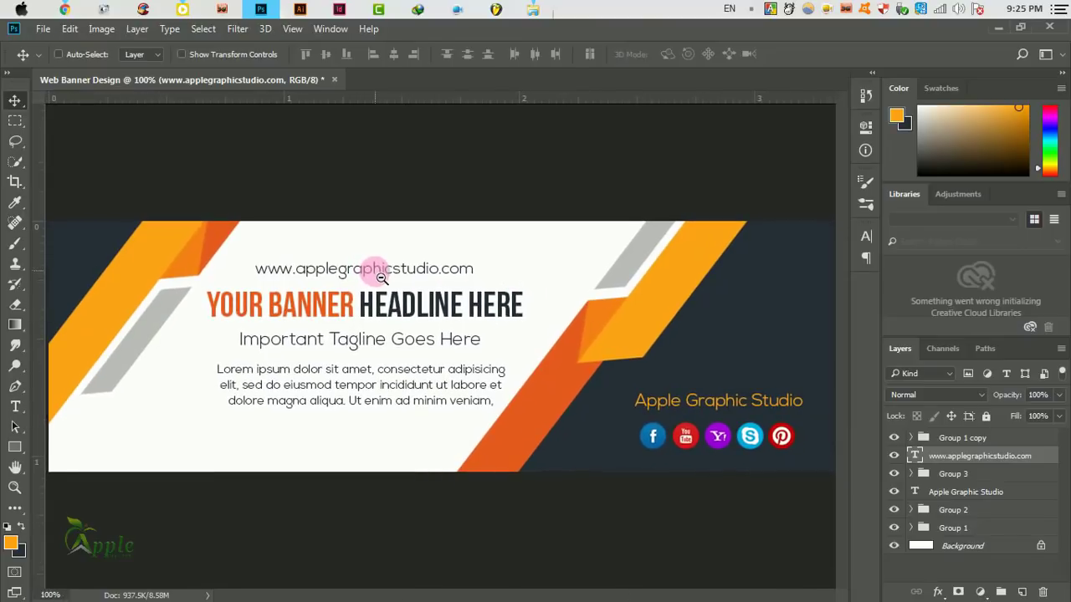
pyautogui.keyDown('alt'); pyautogui.click(419, 318); pyautogui.keyUp('alt')
pyautogui.hotkey('ctrl', '1')
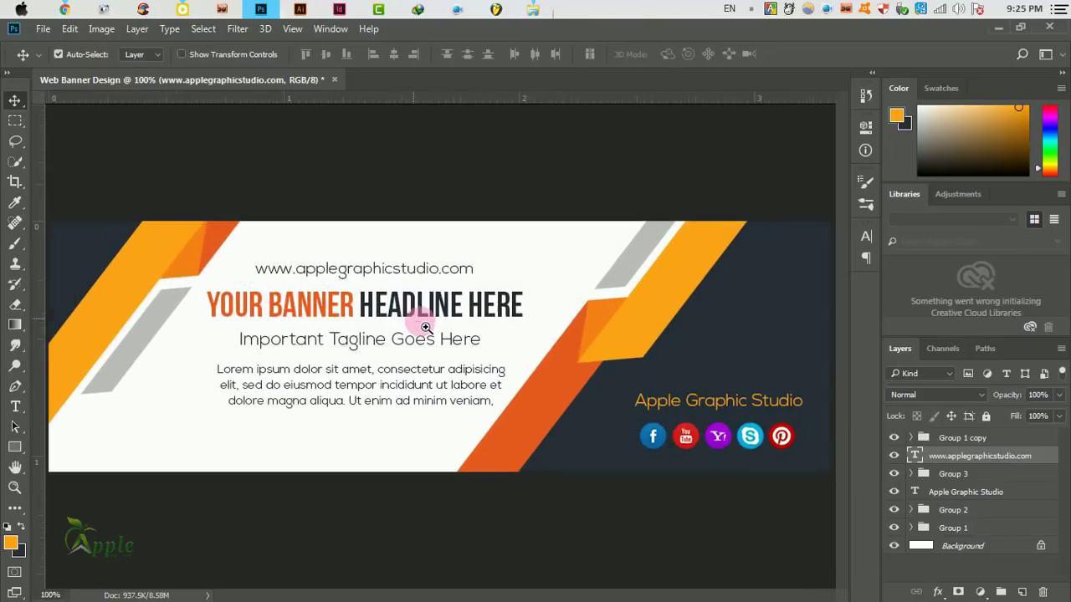